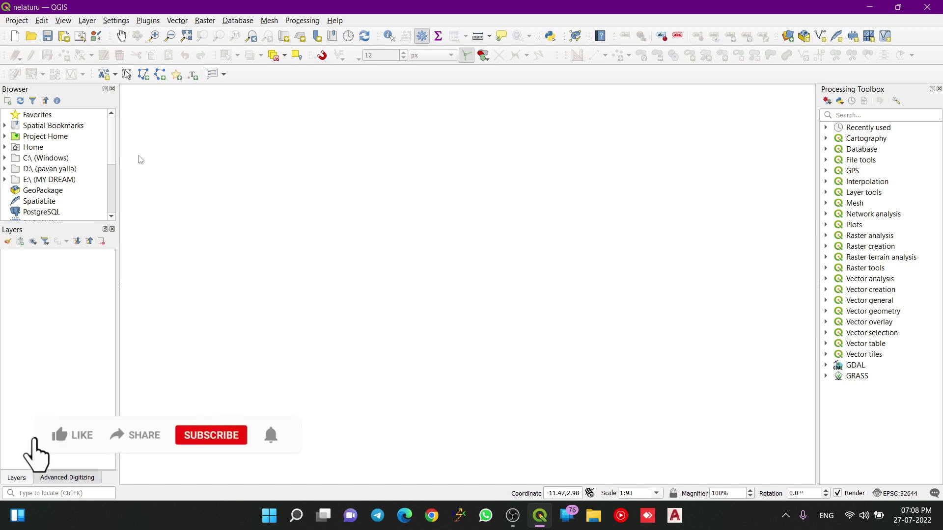
Add the raster file NELATURU.ecw from the nelaturu folder on drive E: to the project.
{"action": "left_click", "coordinate": [87, 21]}
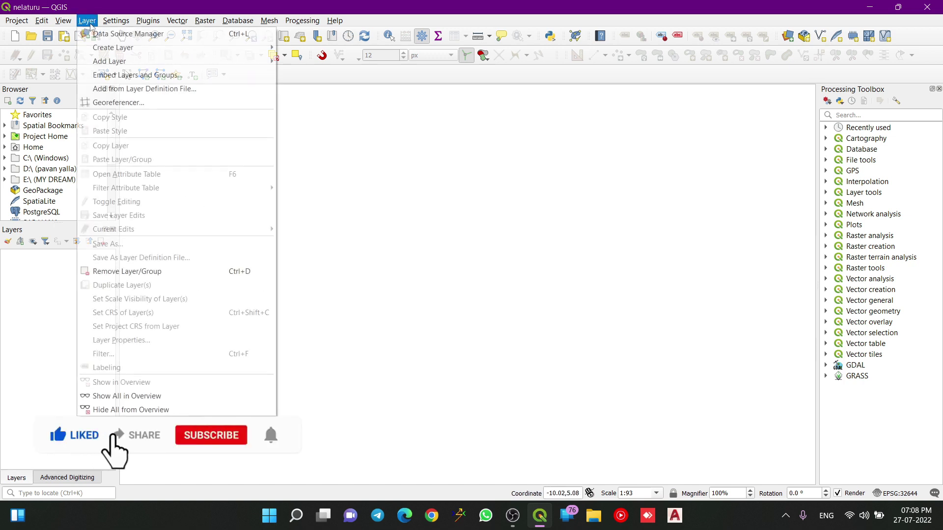
{"action": "mouse_move", "coordinate": [268, 61]}
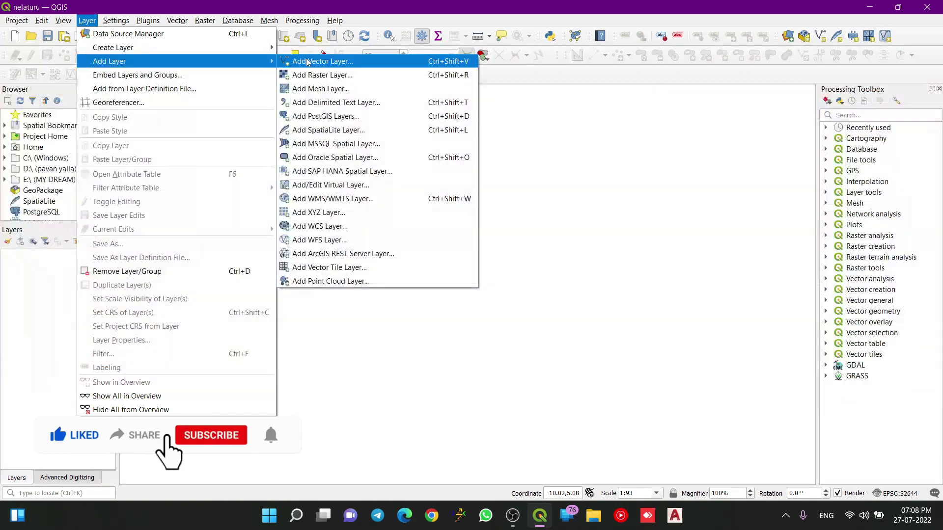
{"action": "left_click", "coordinate": [350, 78]}
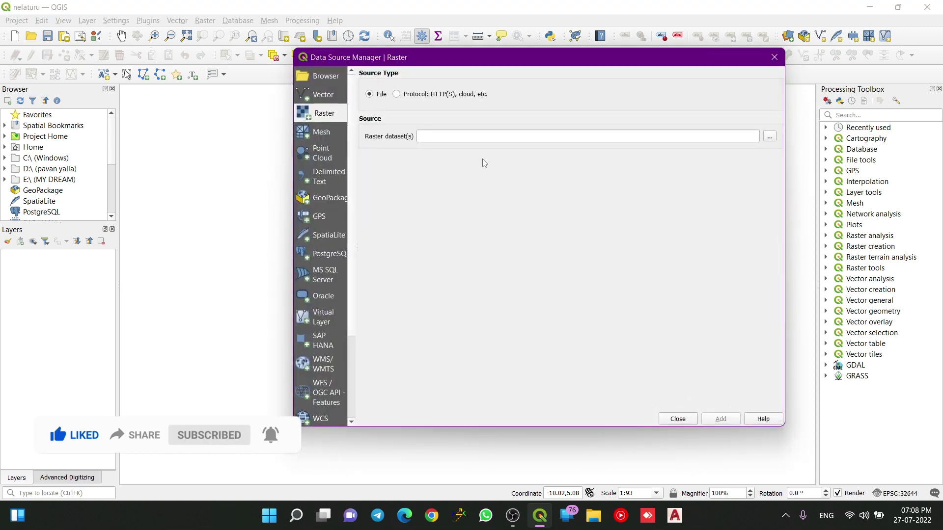
{"action": "left_click", "coordinate": [770, 136]}
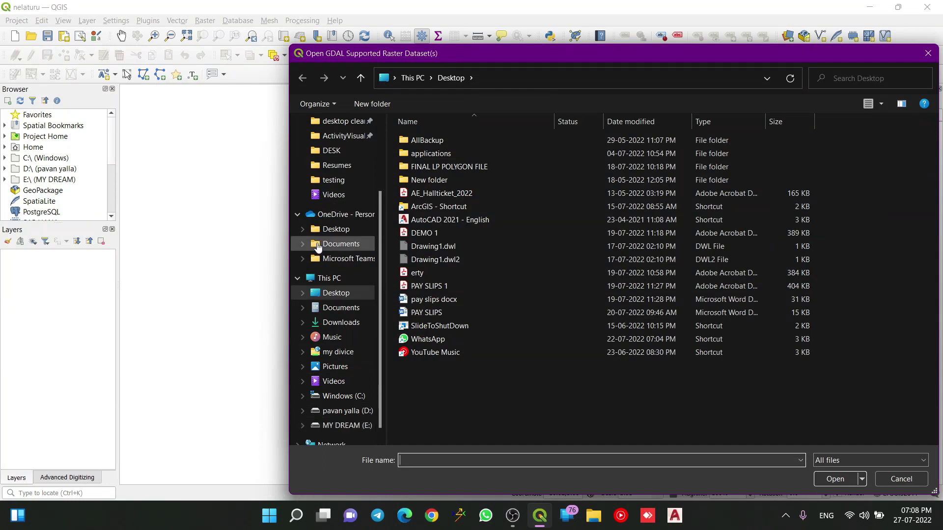
{"action": "left_click", "coordinate": [353, 426]}
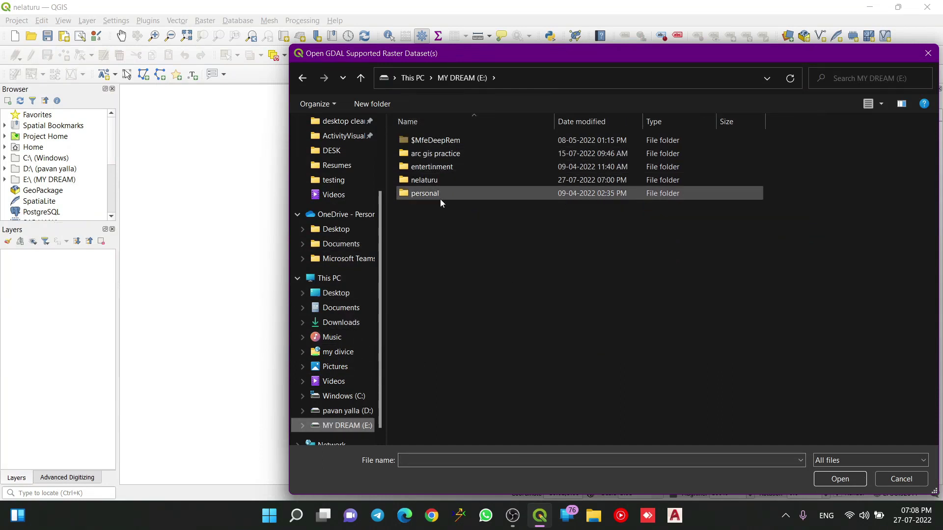
{"action": "double_click", "coordinate": [440, 179]}
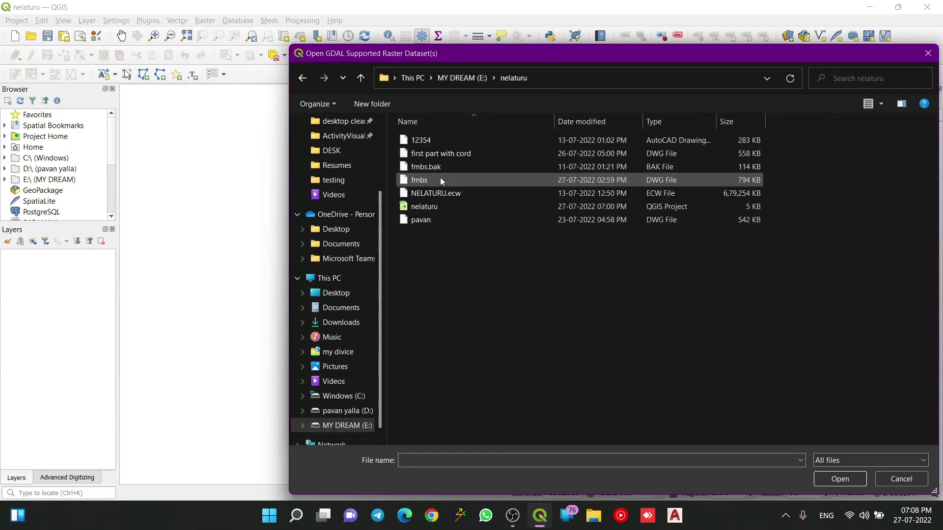
{"action": "left_click", "coordinate": [452, 207]}
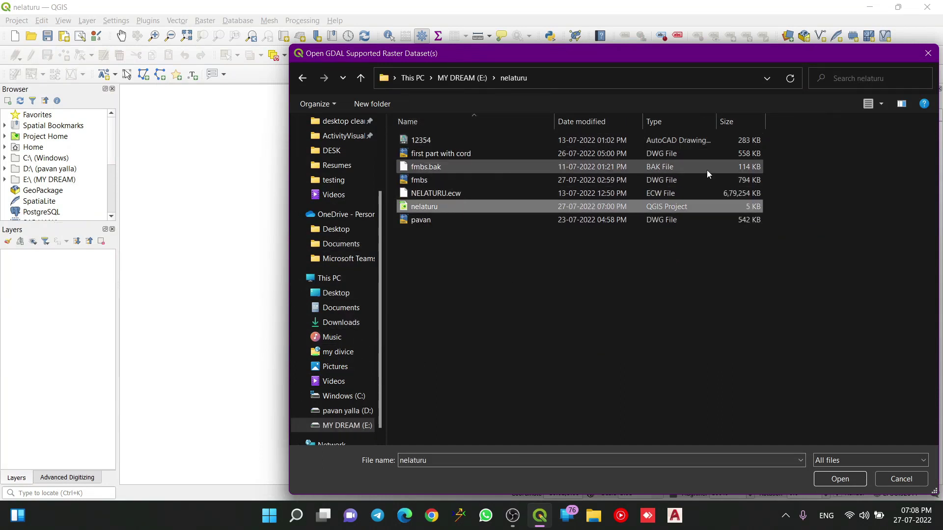
{"action": "left_click", "coordinate": [461, 193]}
{"action": "left_click", "coordinate": [837, 478]}
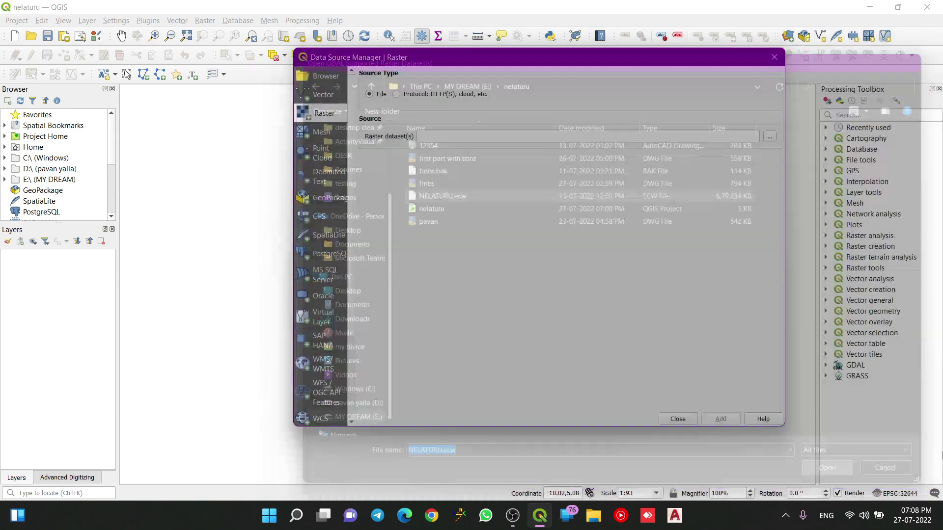
{"action": "left_click", "coordinate": [684, 419]}
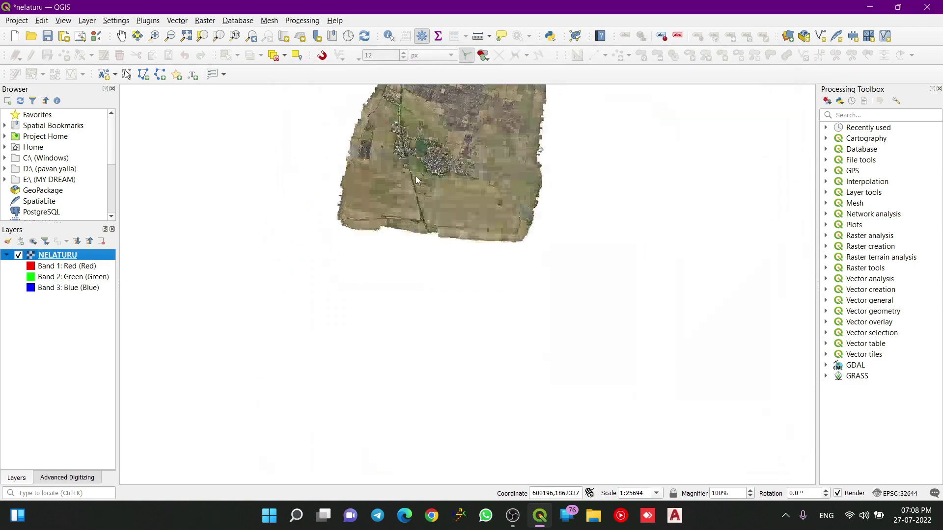
Collapse the colour band legend of the NELATURU raster layer.
{"action": "scroll", "coordinate": [480, 171], "scroll_direction": "up", "scroll_amount": 1}
{"action": "left_click_drag", "start_coordinate": [432, 162], "coordinate": [417, 273]}
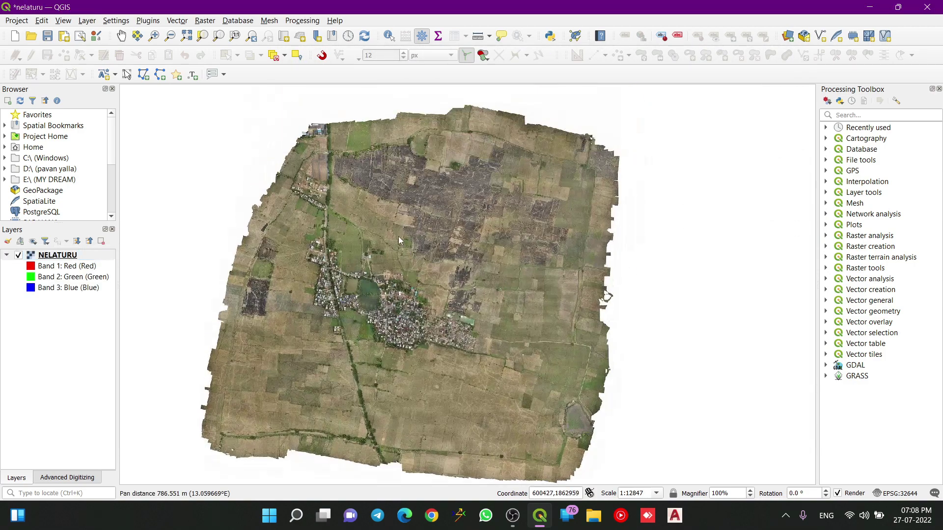
{"action": "scroll", "coordinate": [397, 225], "scroll_direction": "down", "scroll_amount": 1}
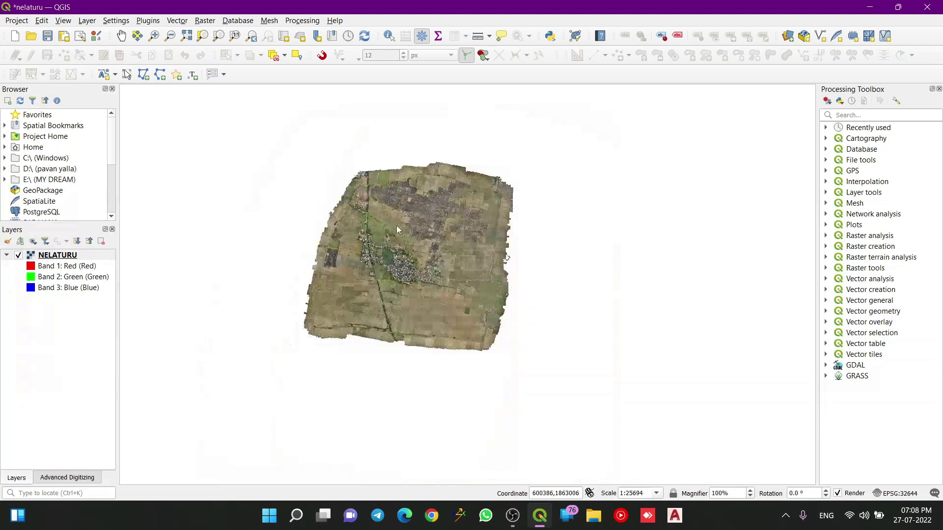
{"action": "left_click_drag", "start_coordinate": [396, 225], "coordinate": [530, 221]}
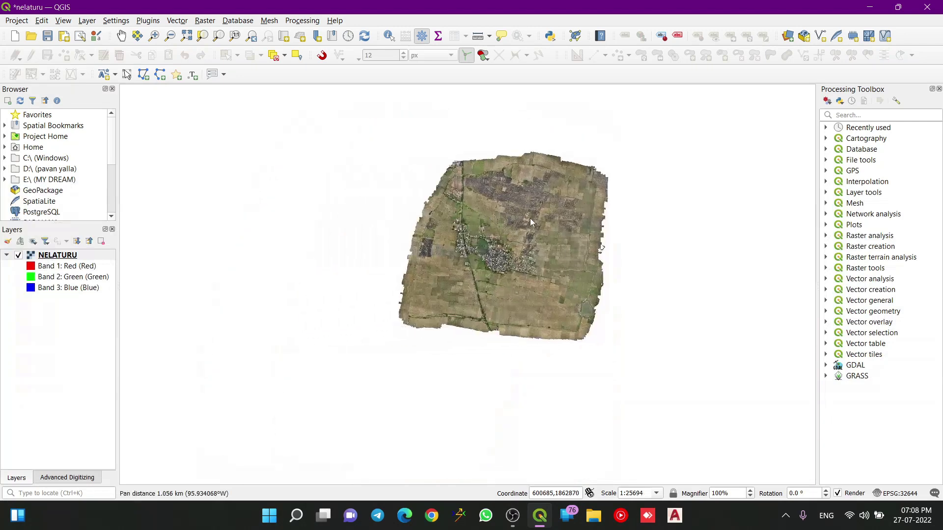
{"action": "left_click", "coordinate": [6, 256]}
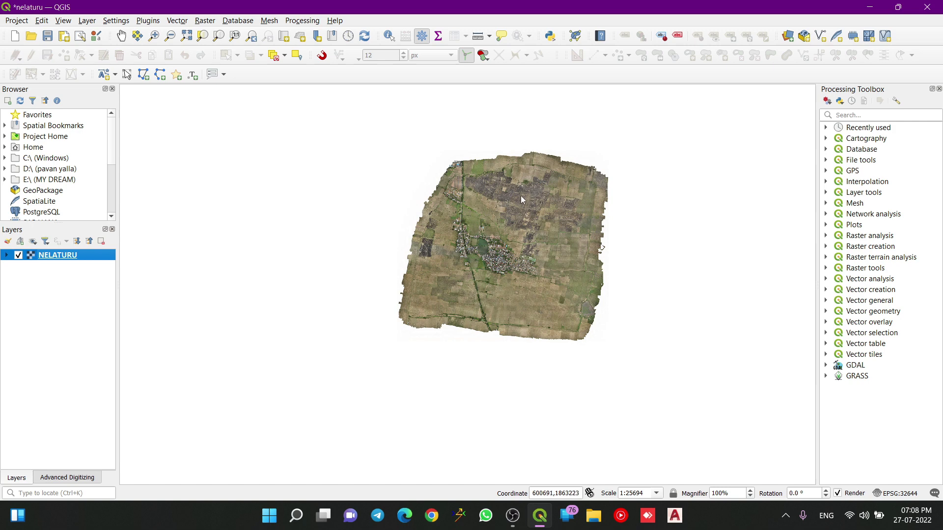
{"action": "left_click_drag", "start_coordinate": [521, 195], "coordinate": [484, 212]}
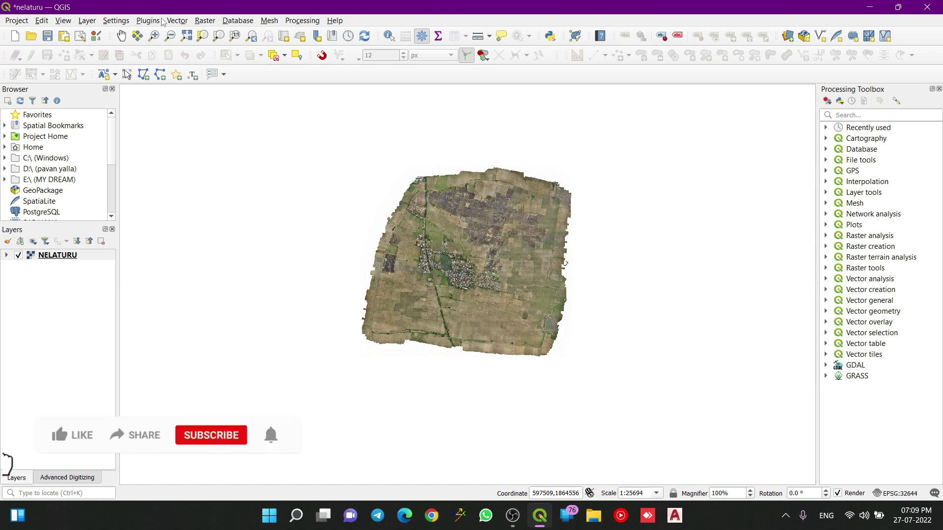
Start a new shapefile layer and set its file to poli in the nelaturu folder on drive E:.
{"action": "left_click", "coordinate": [87, 21]}
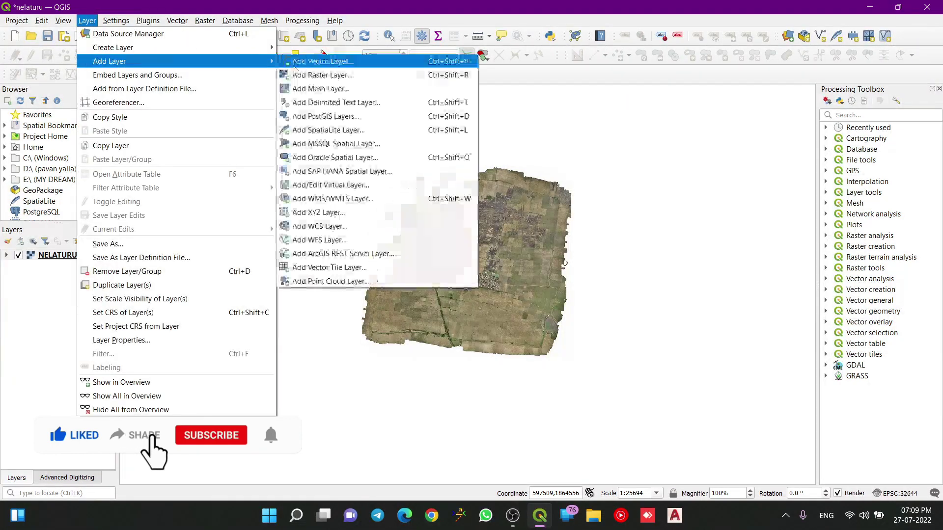
{"action": "left_click", "coordinate": [319, 65]}
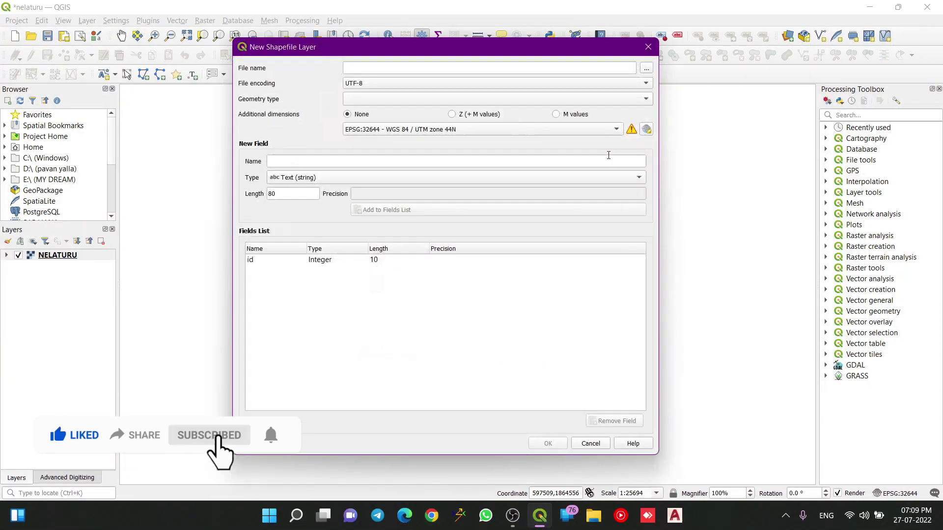
{"action": "left_click", "coordinate": [644, 66]}
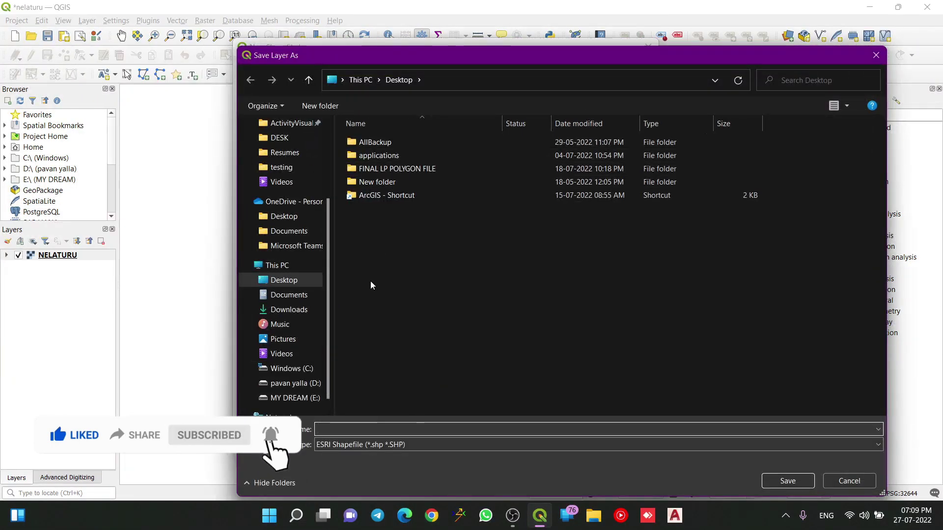
{"action": "left_click", "coordinate": [290, 400]}
{"action": "double_click", "coordinate": [390, 191]}
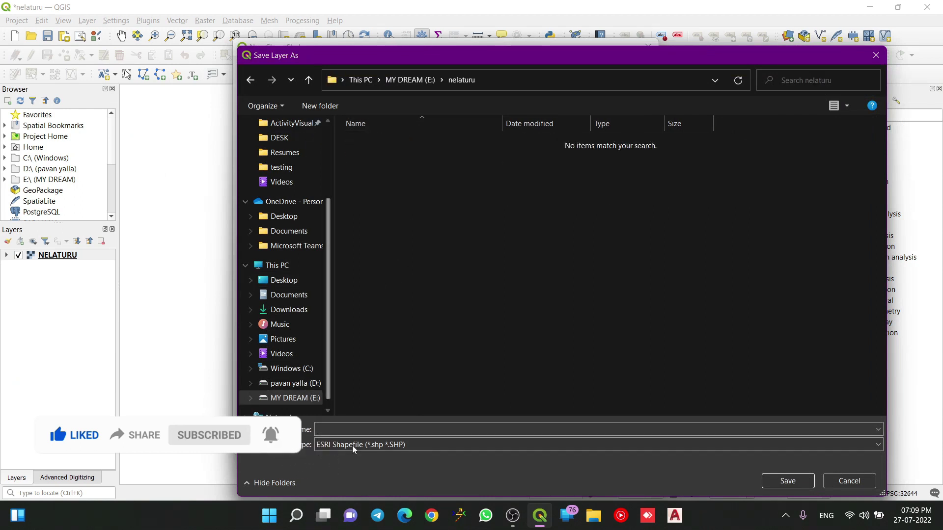
{"action": "left_click", "coordinate": [365, 432]}
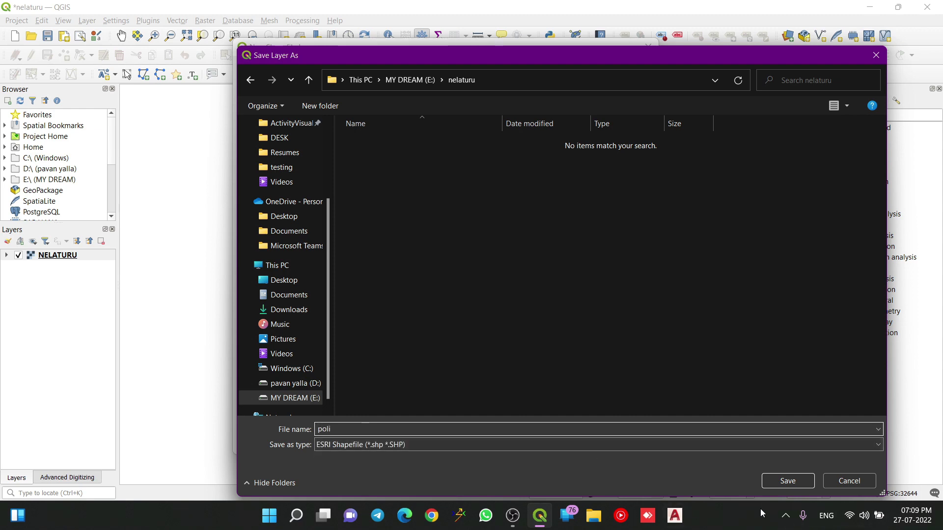
{"action": "left_click", "coordinate": [788, 480]}
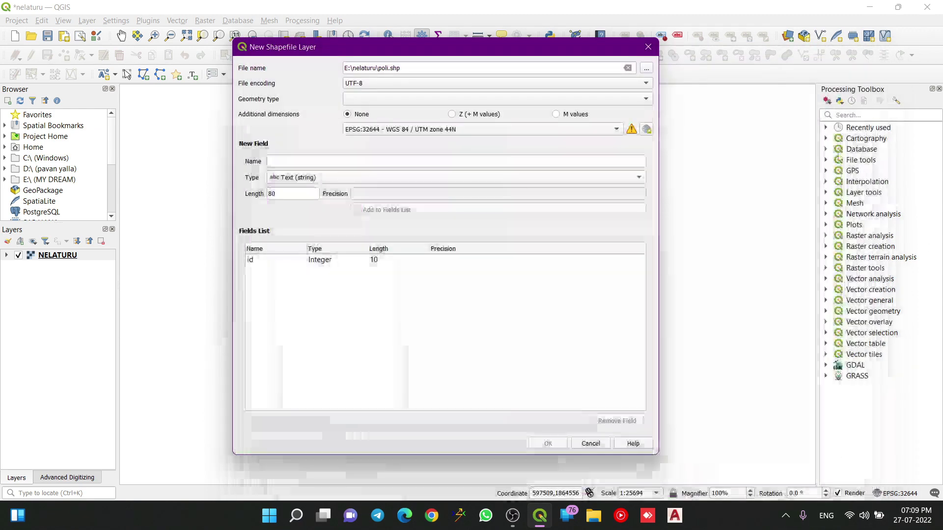
Set the poli shapefile's geometry type to Polygon and create the layer.
{"action": "left_click", "coordinate": [350, 100]}
{"action": "left_click", "coordinate": [384, 147]}
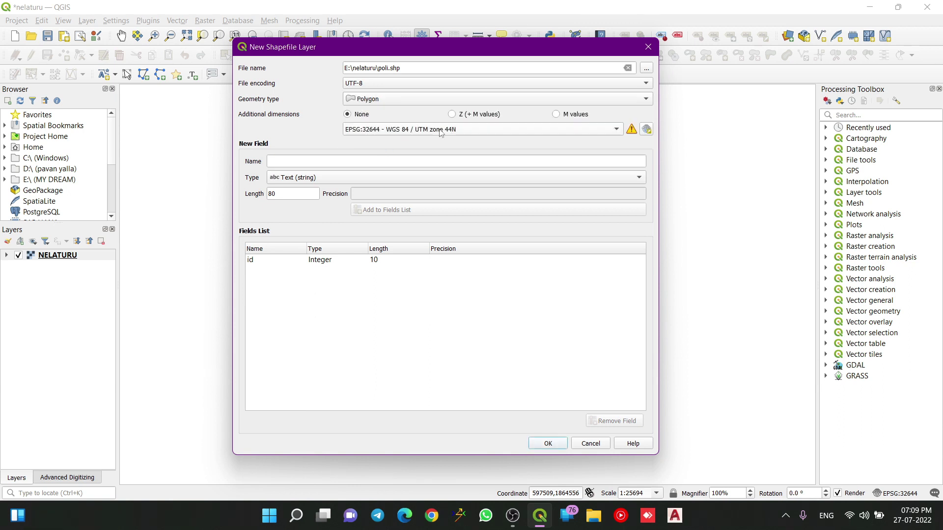
{"action": "left_click", "coordinate": [406, 163]}
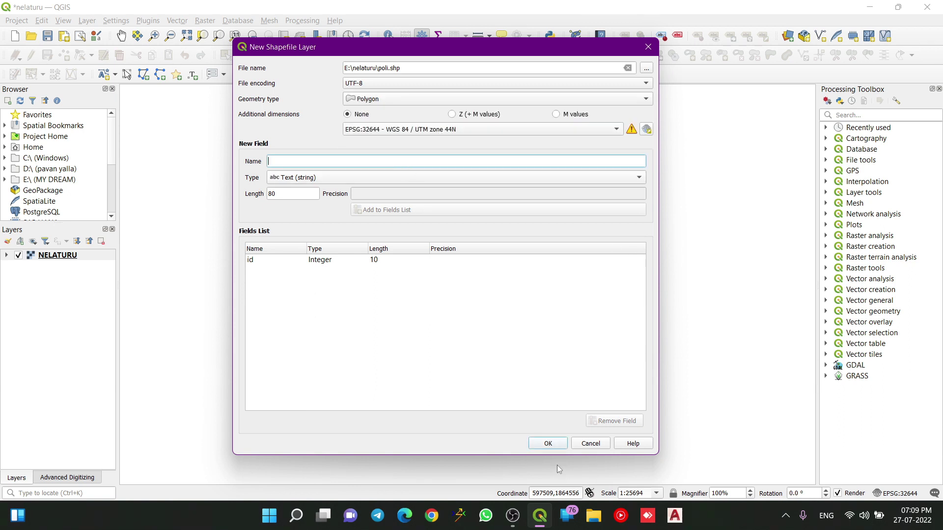
{"action": "left_click", "coordinate": [548, 443]}
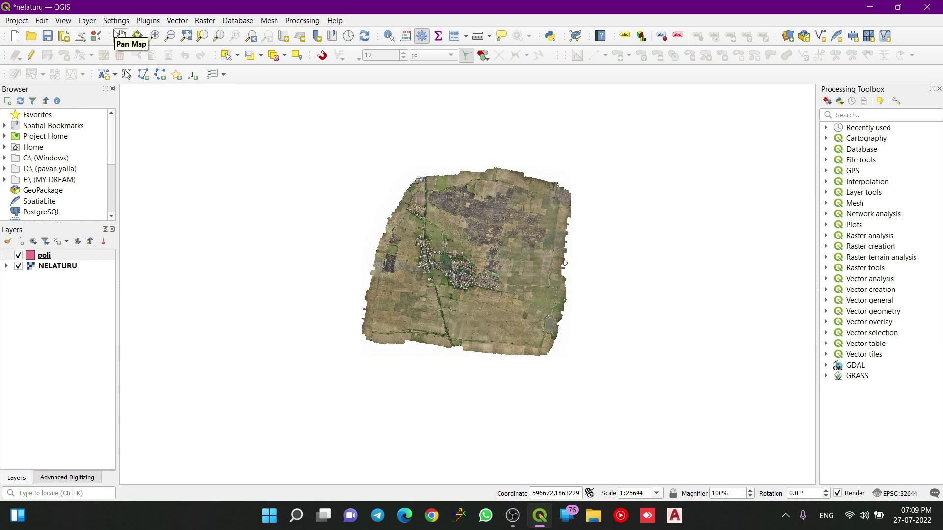
Start another new shapefile layer and set its file to point in the nelaturu folder.
{"action": "left_click", "coordinate": [86, 20]}
{"action": "mouse_move", "coordinate": [108, 46]}
{"action": "left_click", "coordinate": [300, 61]}
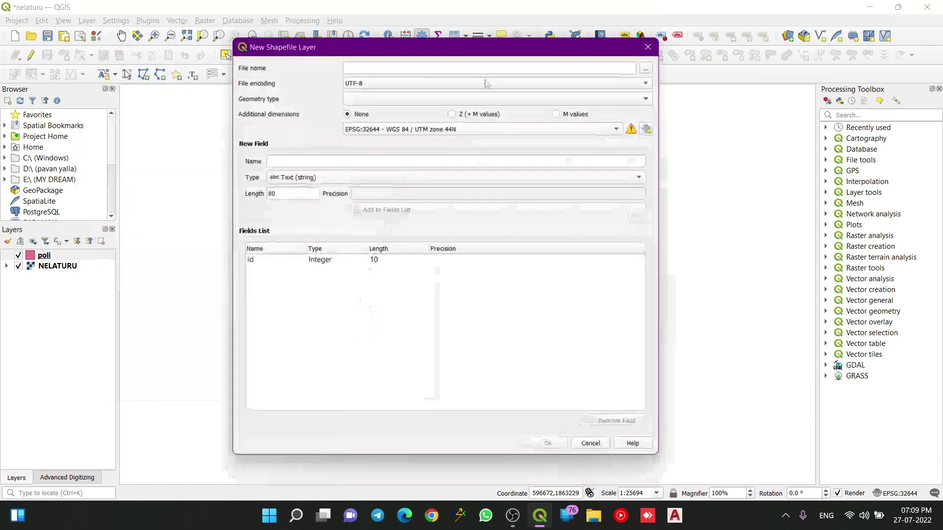
{"action": "left_click", "coordinate": [645, 69]}
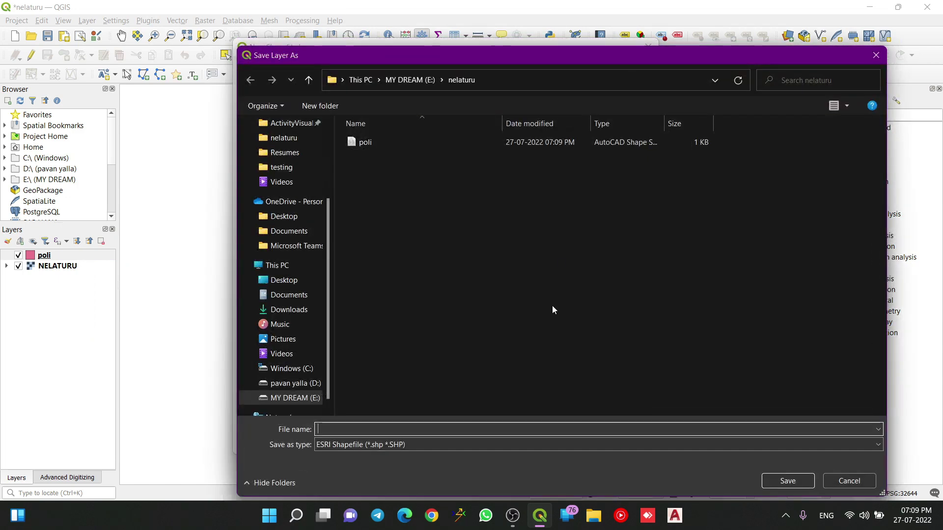
{"action": "left_click", "coordinate": [462, 429]}
{"action": "type", "text": "point"}
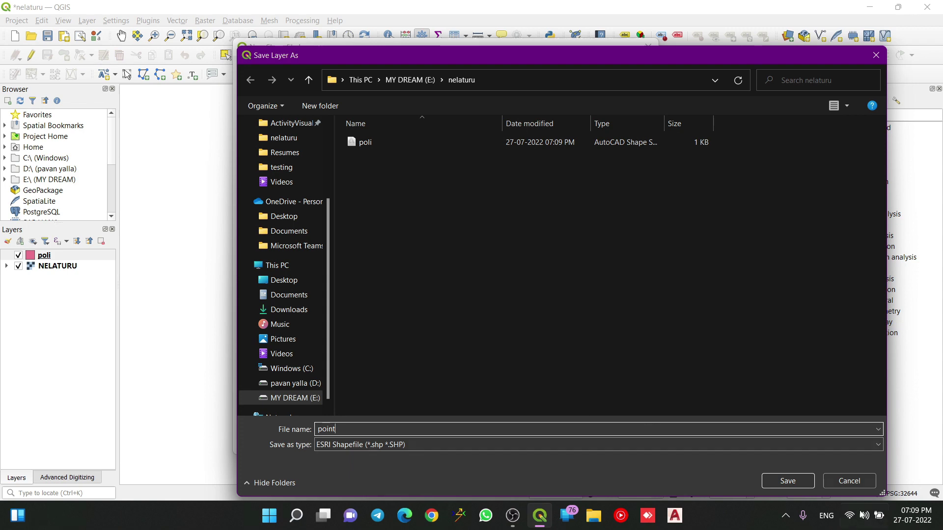
{"action": "left_click", "coordinate": [788, 481]}
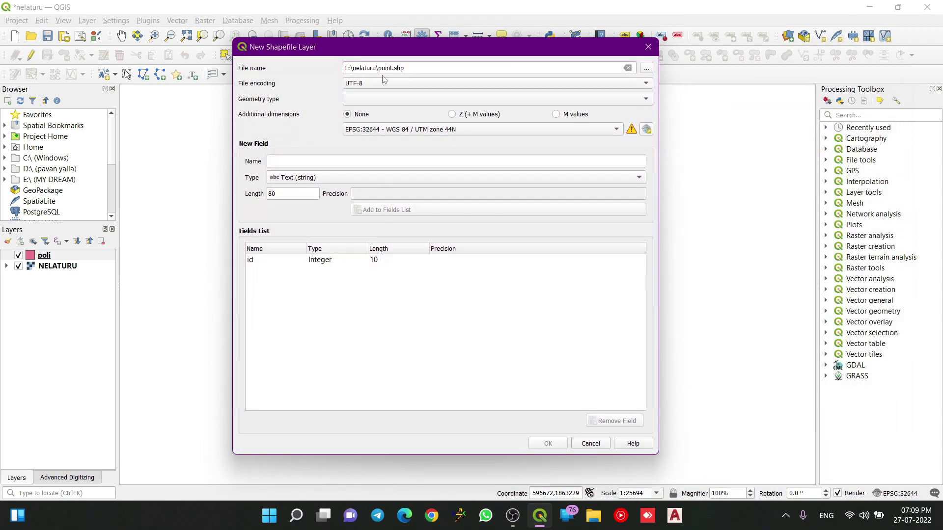
Set the point shapefile's geometry type to Point and create the layer.
{"action": "left_click", "coordinate": [396, 99]}
{"action": "left_click", "coordinate": [393, 109]}
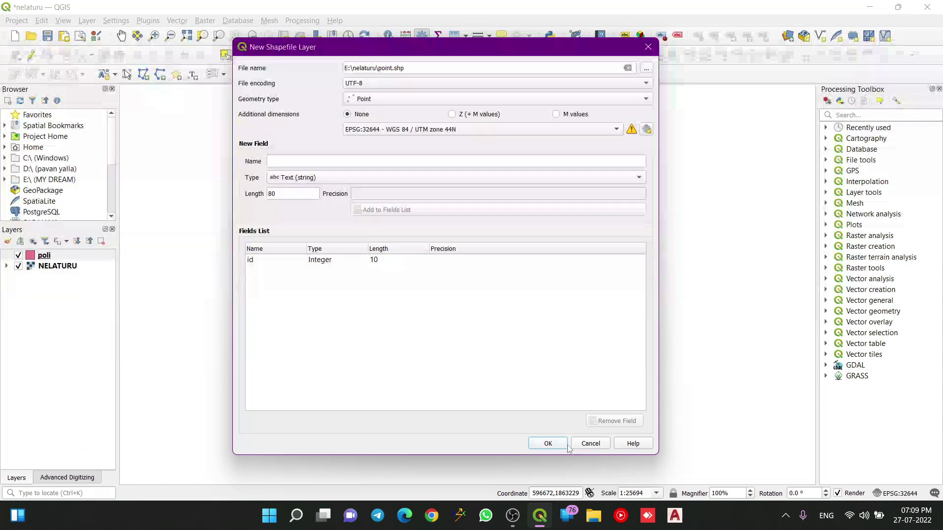
{"action": "left_click", "coordinate": [547, 444]}
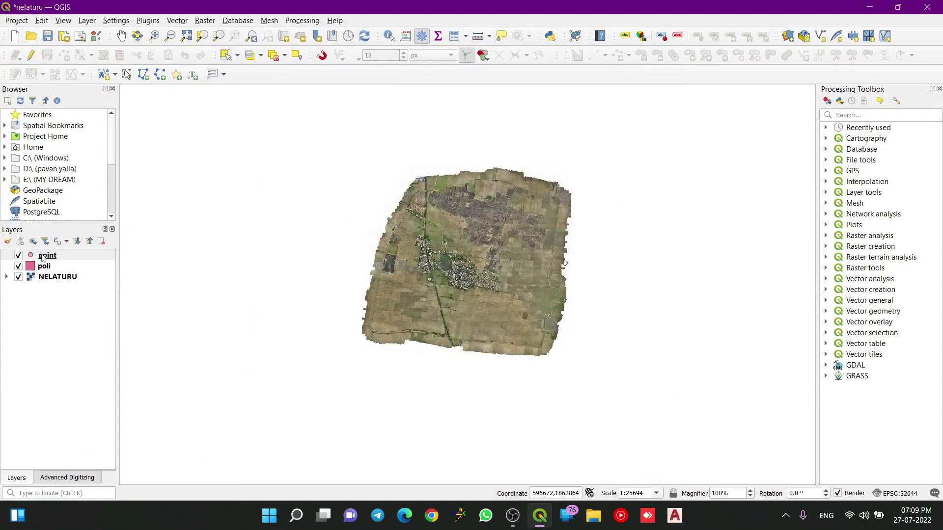
Move the poli layer beneath the NELATURU raster in the layer order and enable editing on it.
{"action": "mouse_move", "coordinate": [51, 268]}
{"action": "left_mouse_down"}
{"action": "mouse_move", "coordinate": [55, 308]}
{"action": "mouse_move", "coordinate": [62, 278]}
{"action": "left_mouse_up"}
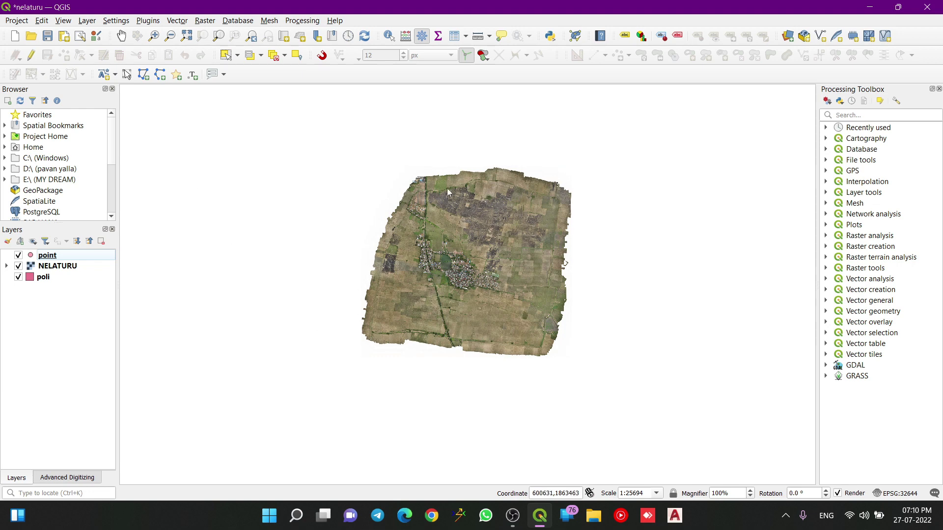
{"action": "left_click", "coordinate": [43, 277]}
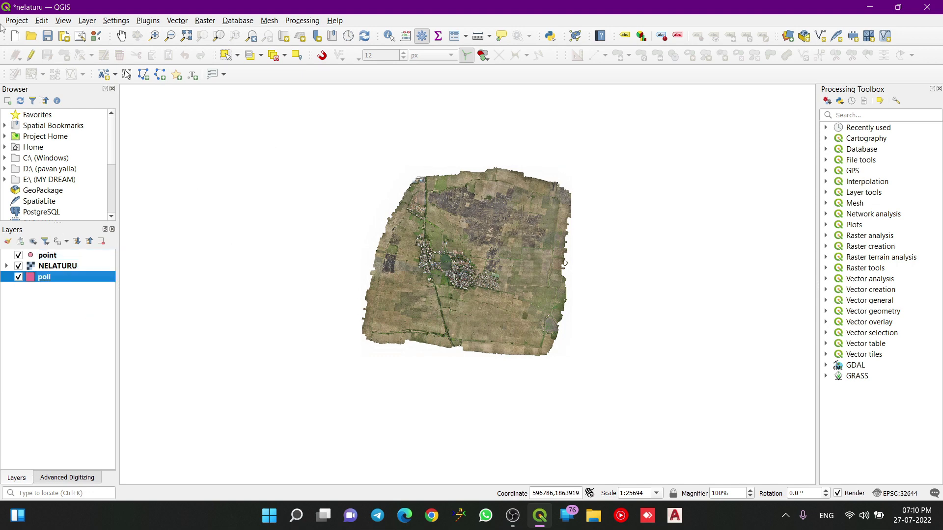
{"action": "left_click", "coordinate": [31, 55]}
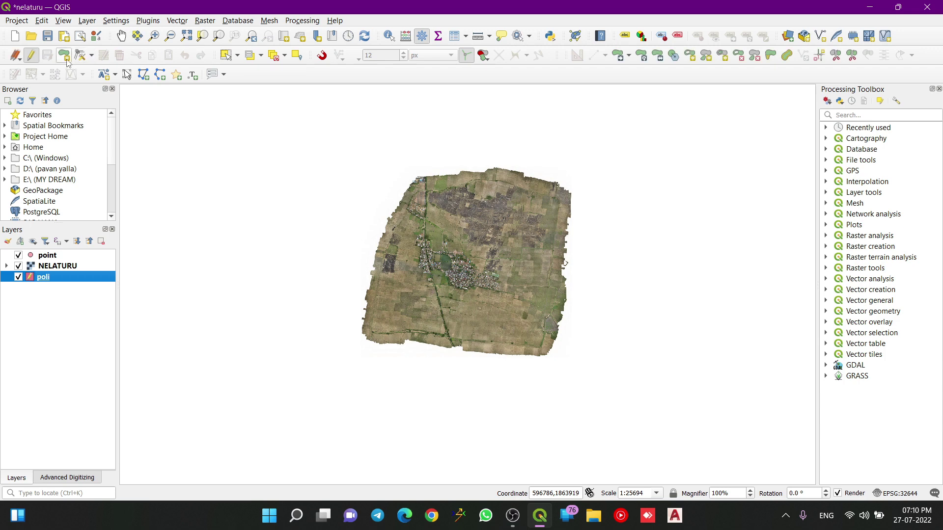
Digitize a four-cornered polygon well outside the NELATURU raster in the poli layer, leaving its id empty.
{"action": "left_click", "coordinate": [63, 54]}
{"action": "scroll", "coordinate": [254, 263], "scroll_direction": "down", "scroll_amount": 3}
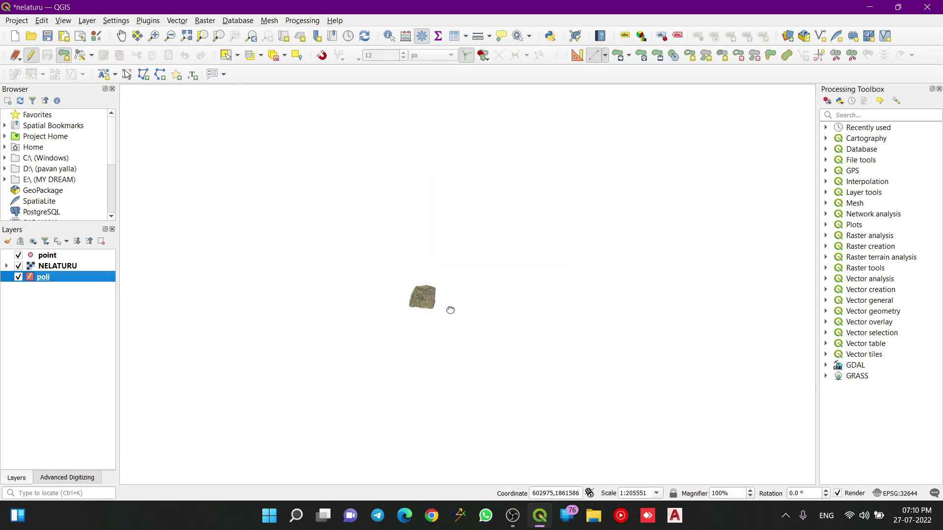
{"action": "middle_click_drag", "start_coordinate": [506, 264], "coordinate": [452, 282]}
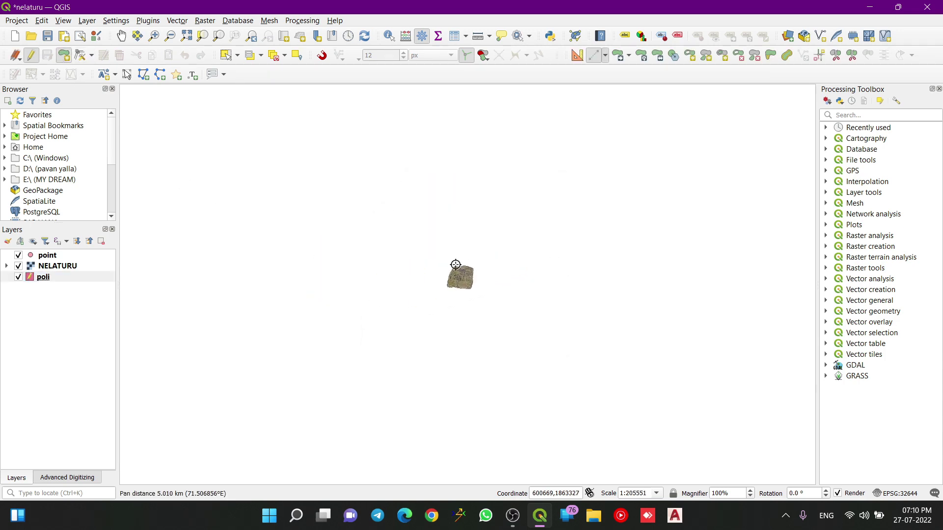
{"action": "left_click", "coordinate": [332, 186]}
{"action": "left_click", "coordinate": [623, 179]}
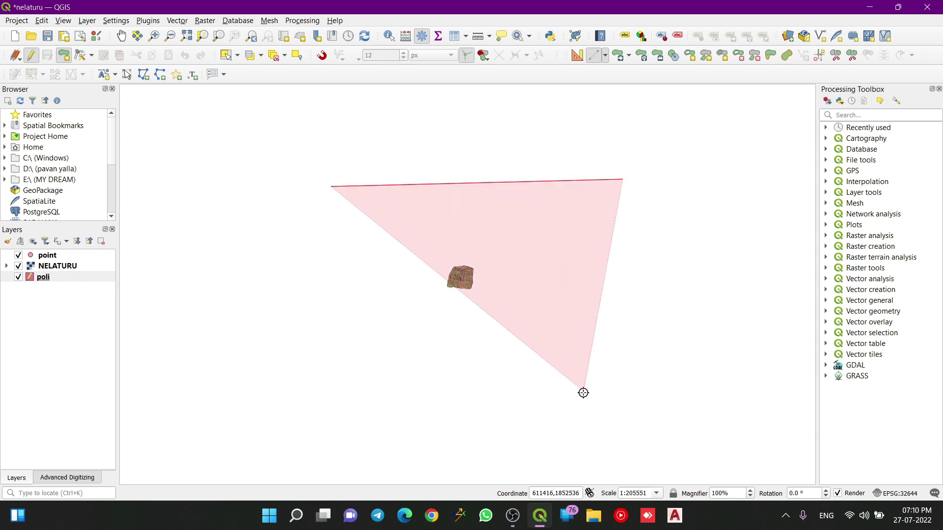
{"action": "left_click", "coordinate": [586, 422]}
{"action": "left_click", "coordinate": [335, 390]}
{"action": "right_click", "coordinate": [376, 261]}
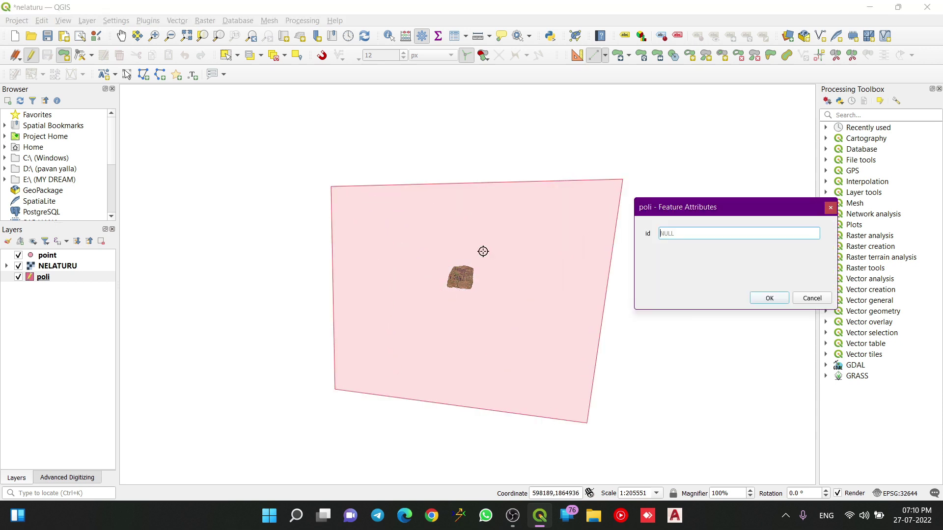
{"action": "left_click", "coordinate": [765, 298]}
Examine the NELATURU raster's outer edges and corners against the surrounding polygon.
{"action": "scroll", "coordinate": [413, 296], "scroll_direction": "up", "scroll_amount": 2}
{"action": "middle_click_drag", "start_coordinate": [606, 212], "coordinate": [411, 265]}
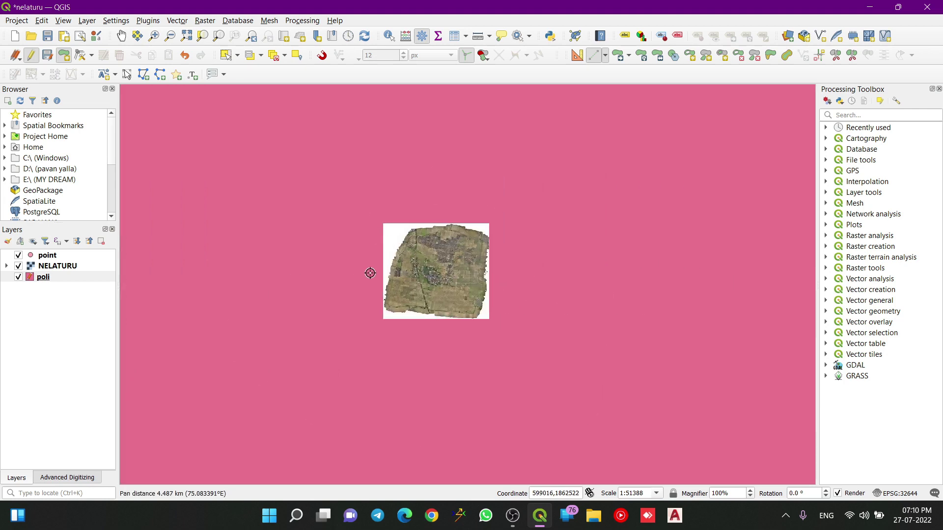
{"action": "scroll", "coordinate": [370, 271], "scroll_direction": "up", "scroll_amount": 1}
{"action": "scroll", "coordinate": [431, 196], "scroll_direction": "up", "scroll_amount": 1}
{"action": "scroll", "coordinate": [407, 186], "scroll_direction": "down", "scroll_amount": 1}
{"action": "middle_click_drag", "start_coordinate": [395, 190], "coordinate": [343, 178]}
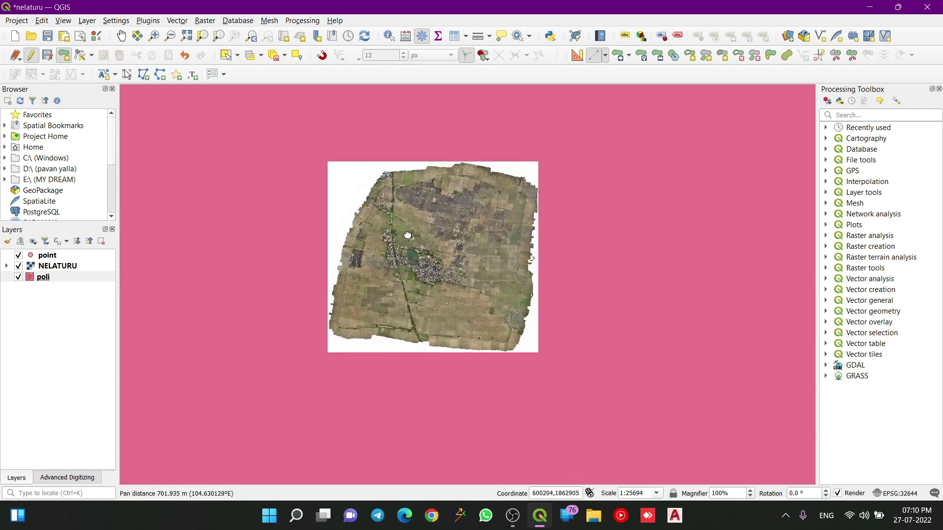
{"action": "scroll", "coordinate": [494, 162], "scroll_direction": "up", "scroll_amount": 1}
{"action": "middle_click_drag", "start_coordinate": [504, 348], "coordinate": [520, 319]}
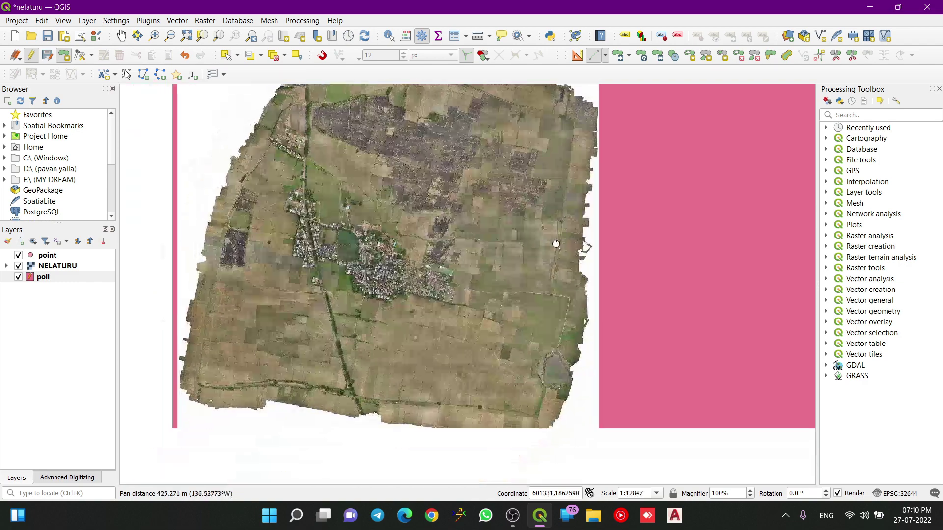
{"action": "scroll", "coordinate": [446, 330], "scroll_direction": "up", "scroll_amount": 2}
{"action": "scroll", "coordinate": [412, 304], "scroll_direction": "down", "scroll_amount": 2}
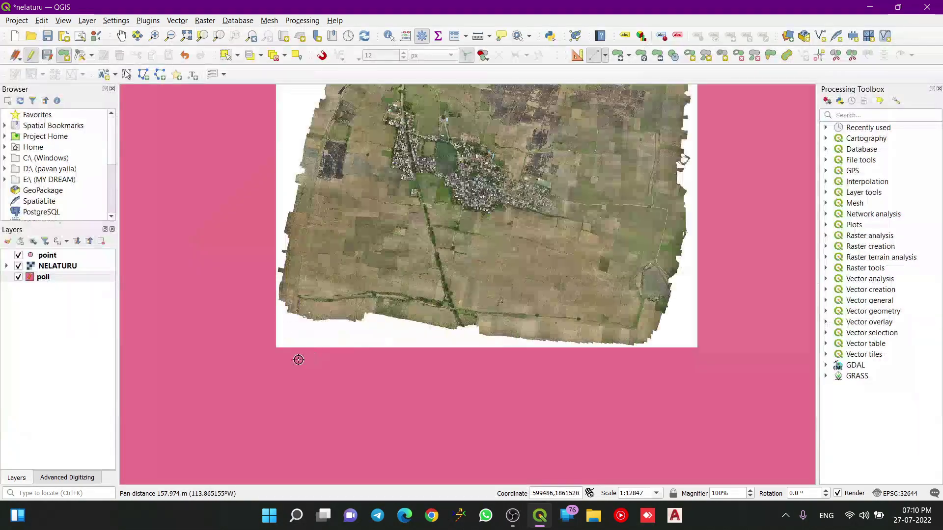
{"action": "middle_click_drag", "start_coordinate": [275, 382], "coordinate": [273, 440]}
{"action": "scroll", "coordinate": [282, 304], "scroll_direction": "down", "scroll_amount": 1}
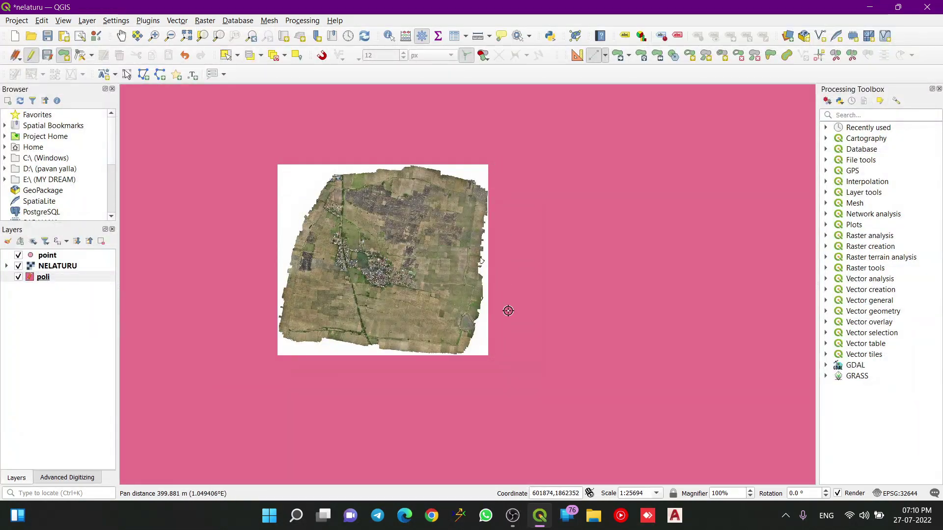
Enable editing on the point layer and activate the Add Point Feature tool.
{"action": "left_click", "coordinate": [56, 255]}
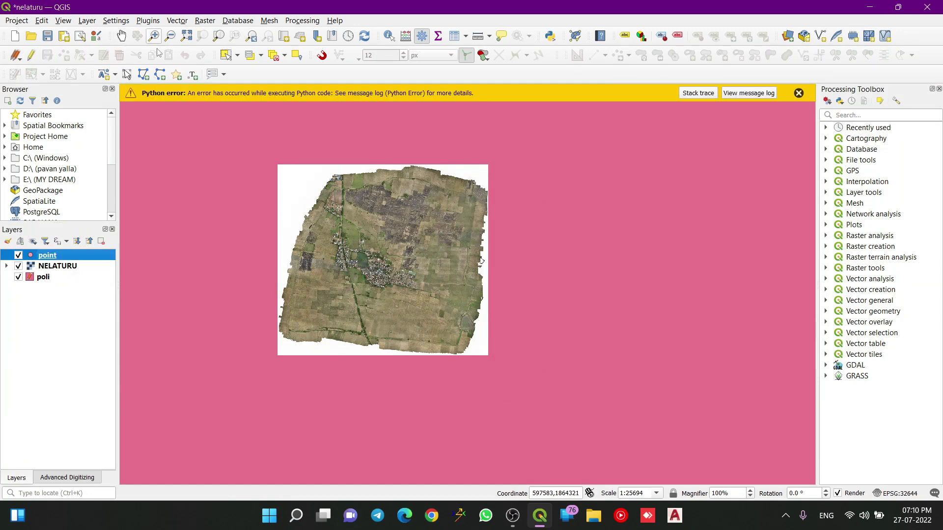
{"action": "left_click", "coordinate": [32, 55]}
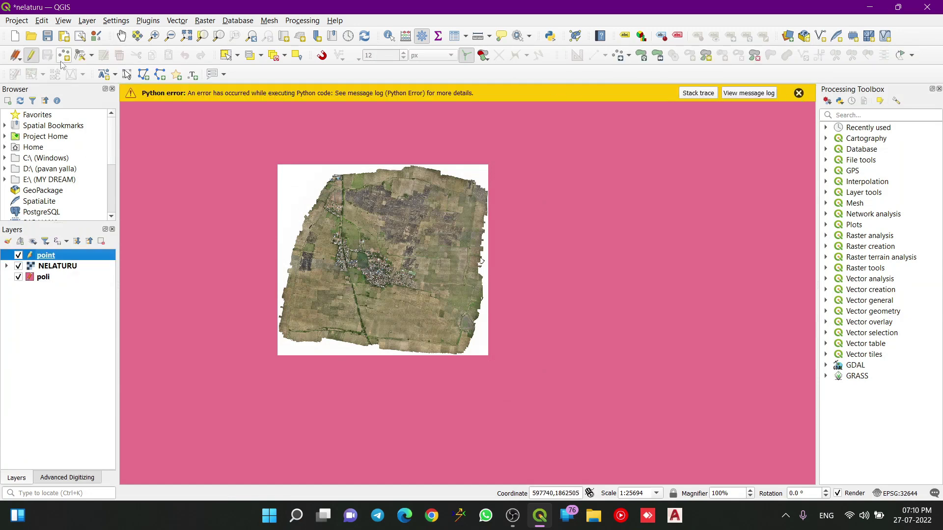
{"action": "left_click", "coordinate": [64, 55]}
Turn on snapping for all layers, dismiss the error message and save the project.
{"action": "scroll", "coordinate": [275, 164], "scroll_direction": "up", "scroll_amount": 3}
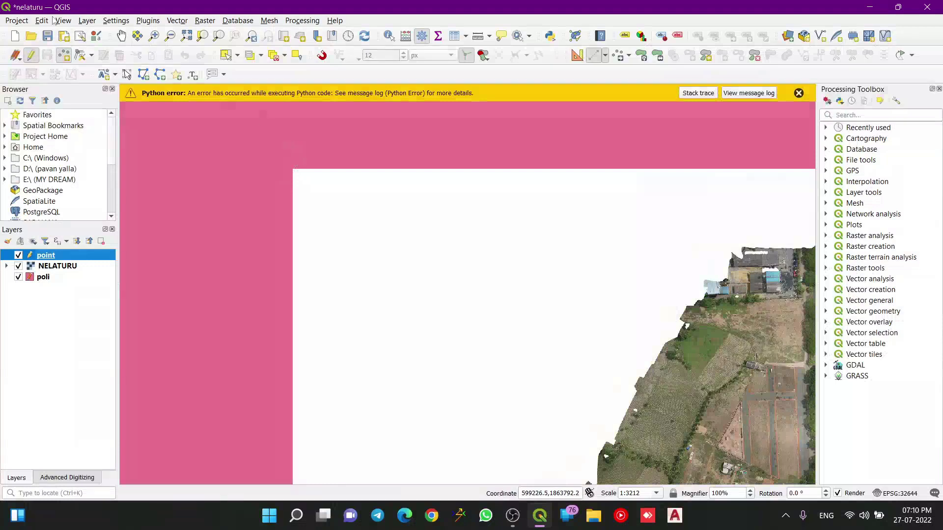
{"action": "key", "text": "s"}
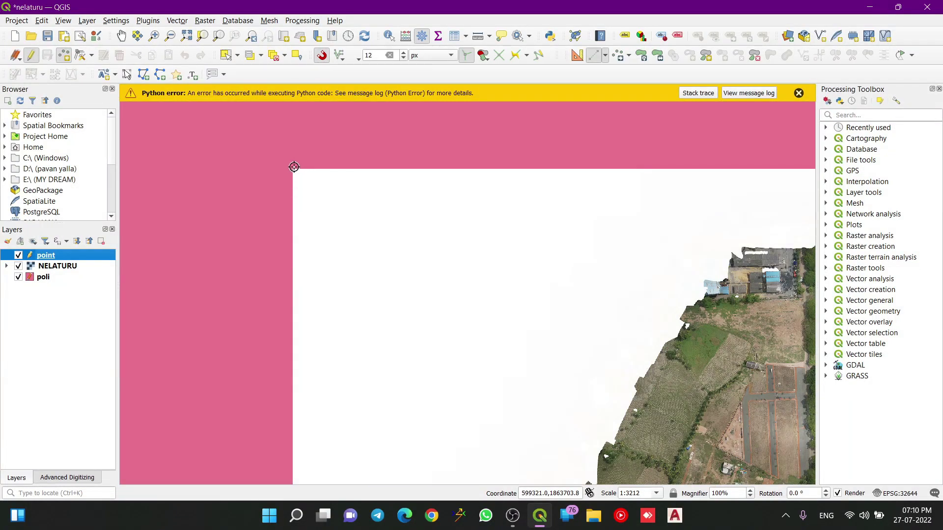
{"action": "left_click", "coordinate": [340, 57]}
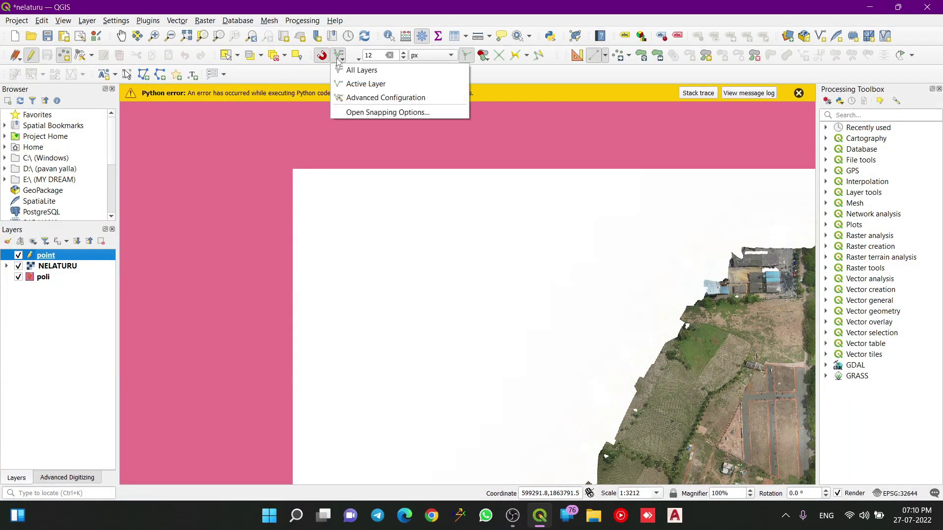
{"action": "left_click", "coordinate": [351, 69]}
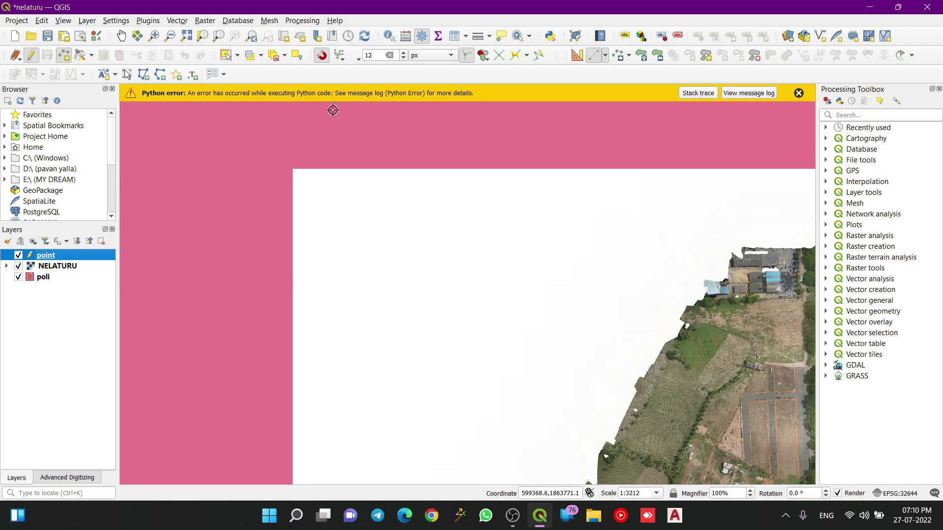
{"action": "left_click", "coordinate": [798, 92]}
{"action": "left_click", "coordinate": [48, 36]}
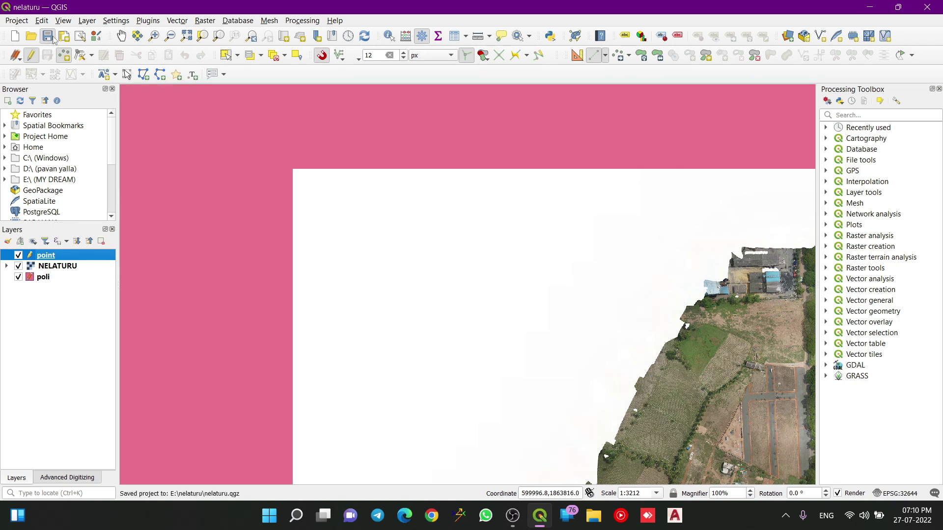
Add a point feature in the point layer exactly at the upper-left corner of the NELATURU raster.
{"action": "scroll", "coordinate": [260, 164], "scroll_direction": "down", "scroll_amount": 1}
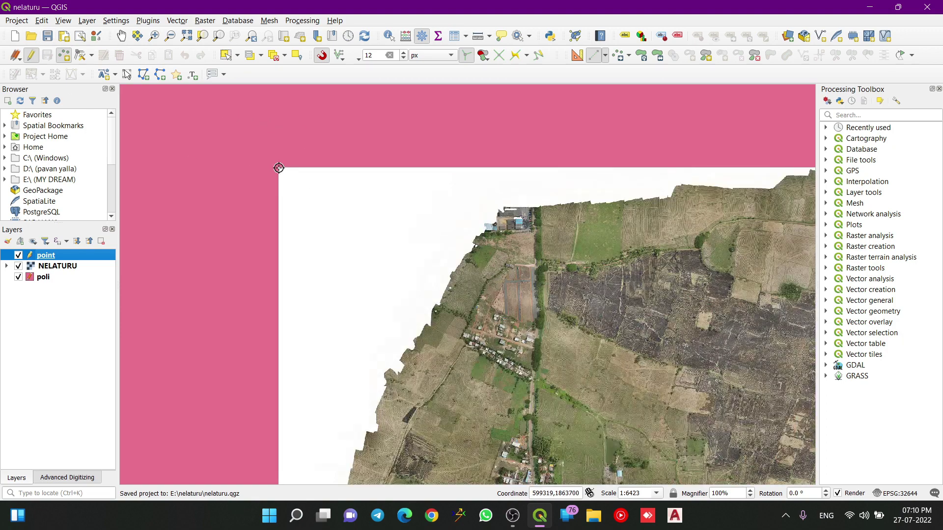
{"action": "left_click", "coordinate": [47, 269]}
{"action": "scroll", "coordinate": [327, 228], "scroll_direction": "down", "scroll_amount": 2}
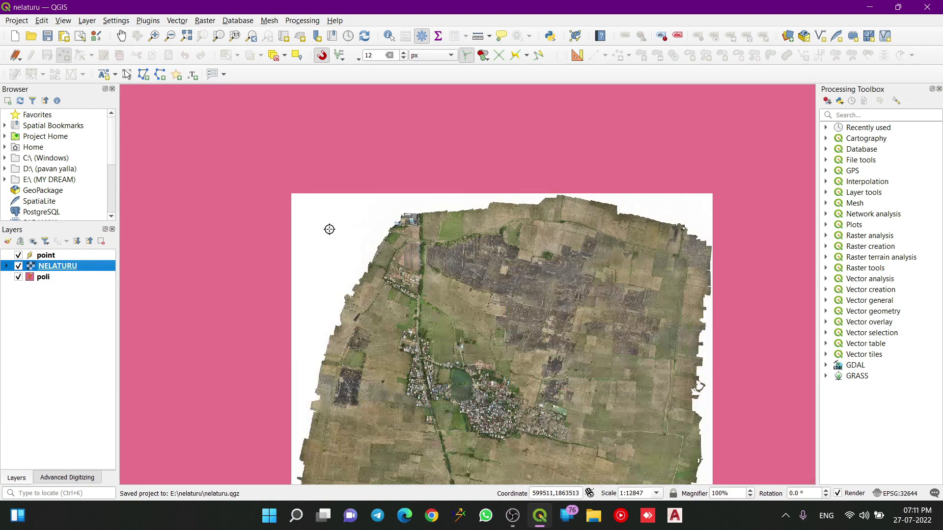
{"action": "scroll", "coordinate": [247, 146], "scroll_direction": "up", "scroll_amount": 8}
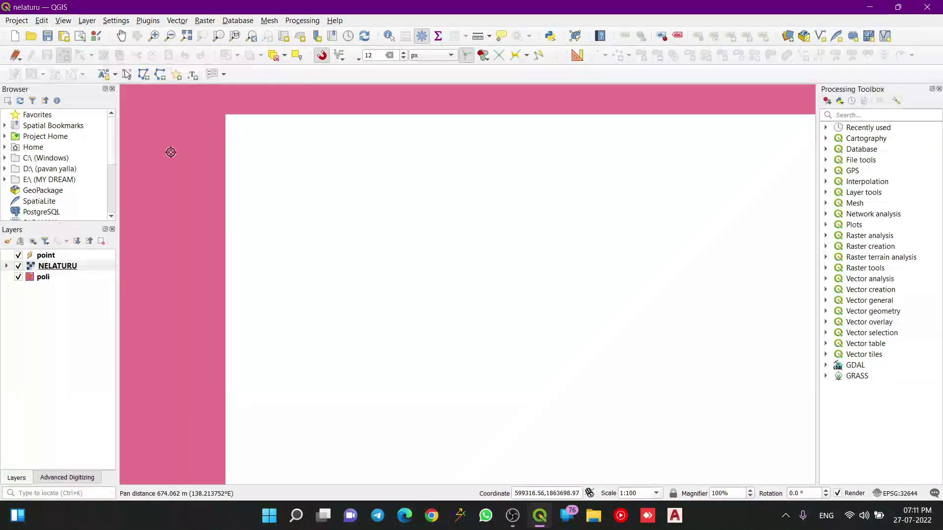
{"action": "scroll", "coordinate": [248, 171], "scroll_direction": "up", "scroll_amount": 10}
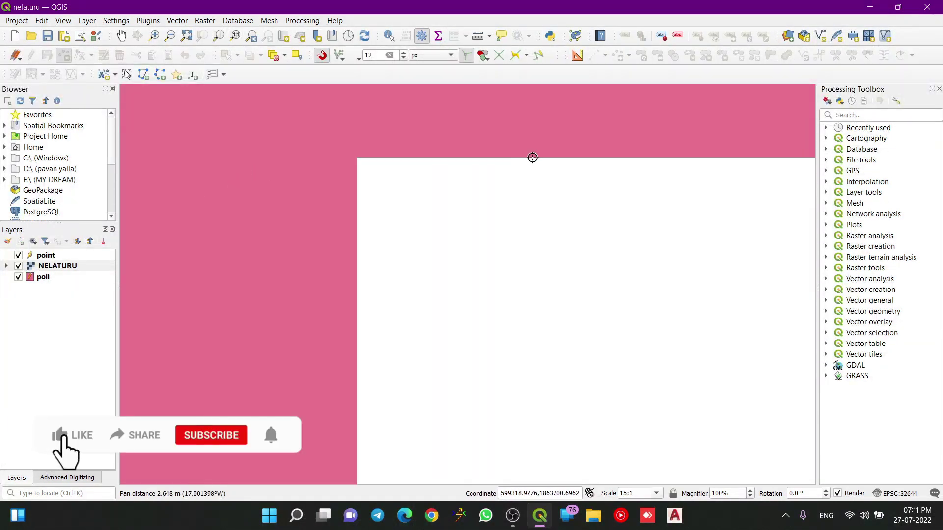
{"action": "scroll", "coordinate": [336, 160], "scroll_direction": "down", "scroll_amount": 9}
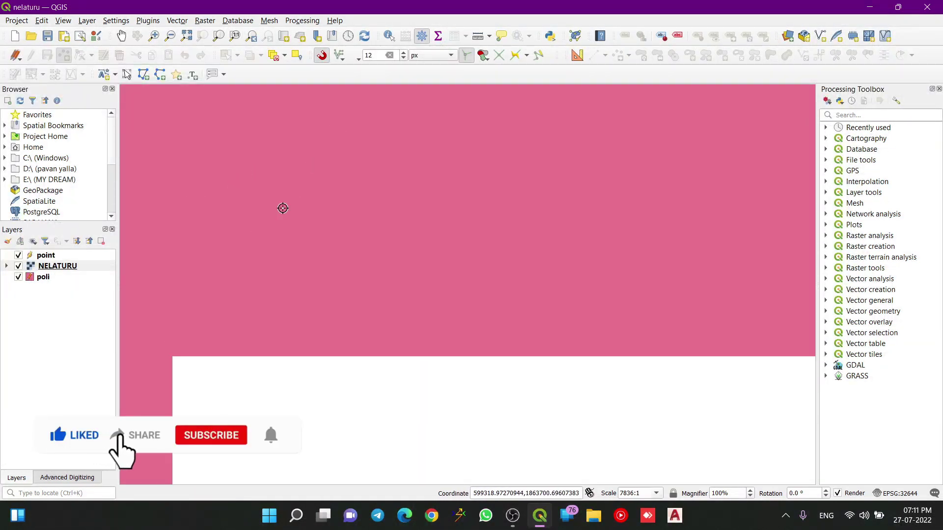
{"action": "scroll", "coordinate": [388, 199], "scroll_direction": "down", "scroll_amount": 3}
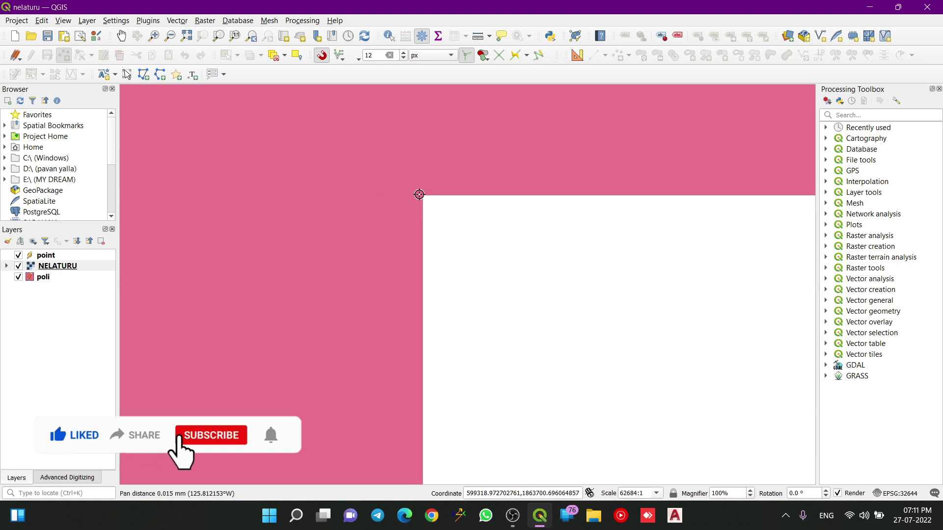
{"action": "middle_click_drag", "start_coordinate": [436, 206], "coordinate": [316, 186]}
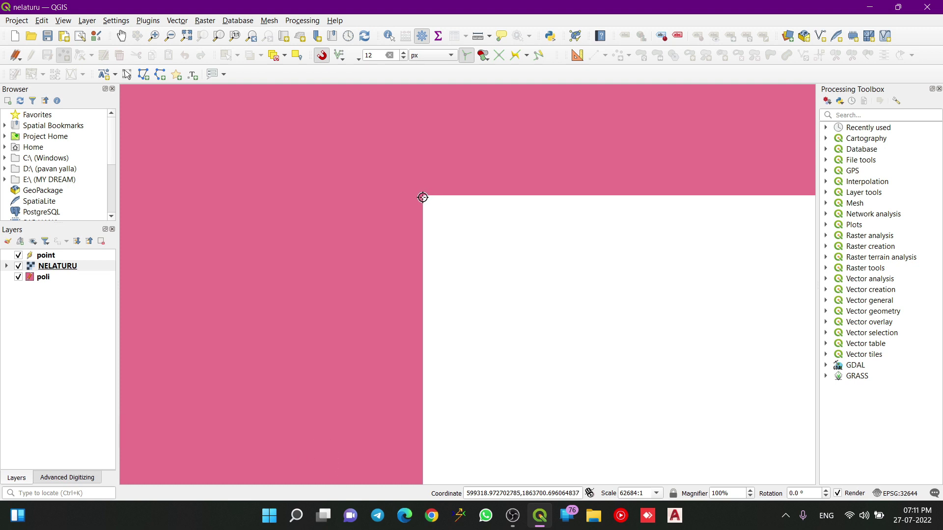
{"action": "left_click", "coordinate": [508, 231]}
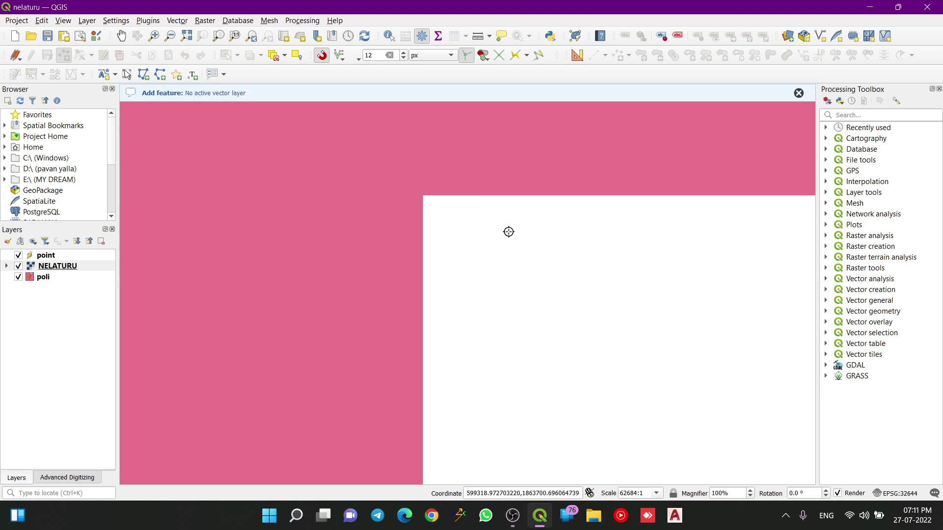
{"action": "left_click", "coordinate": [46, 256]}
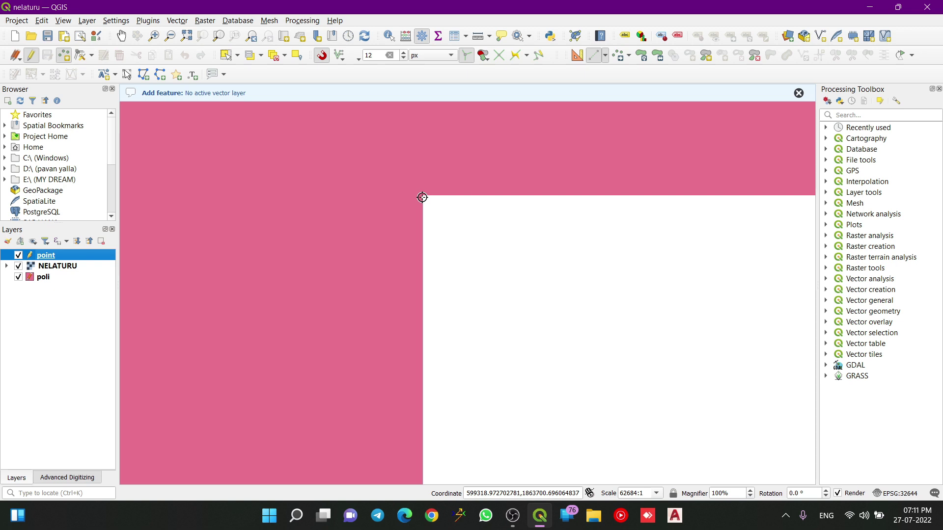
{"action": "left_click", "coordinate": [531, 228]}
{"action": "left_click", "coordinate": [766, 316]}
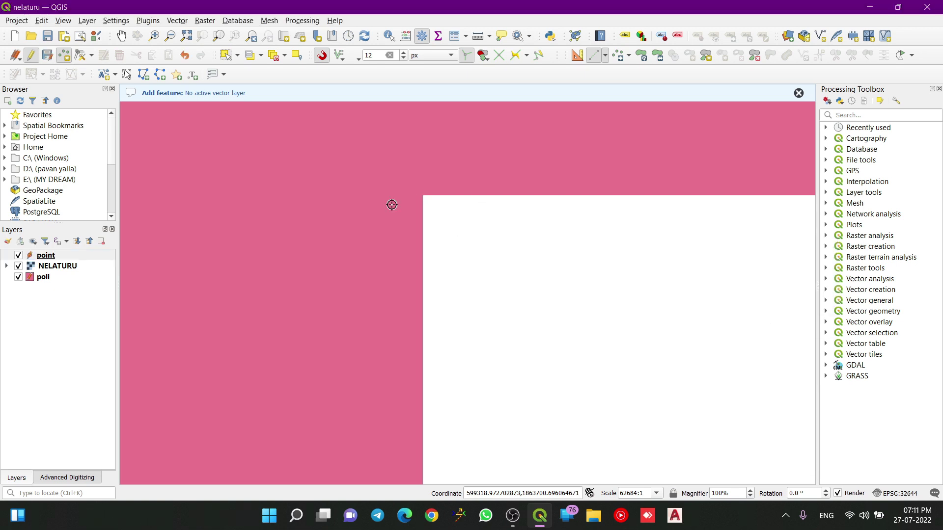
Add a point feature in the point layer exactly at the upper-right corner of the NELATURU raster.
{"action": "scroll", "coordinate": [412, 203], "scroll_direction": "up", "scroll_amount": 10}
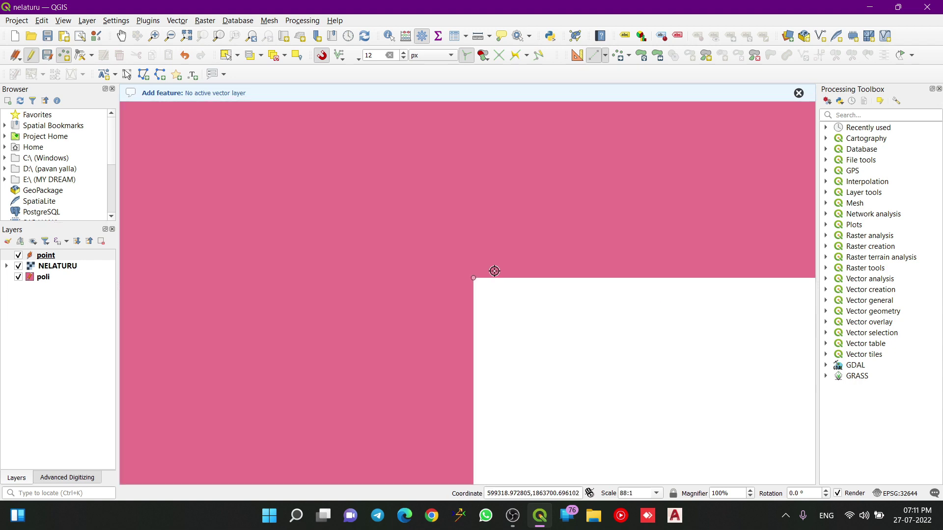
{"action": "scroll", "coordinate": [517, 310], "scroll_direction": "down", "scroll_amount": 7}
{"action": "middle_click_drag", "start_coordinate": [517, 310], "coordinate": [351, 188]}
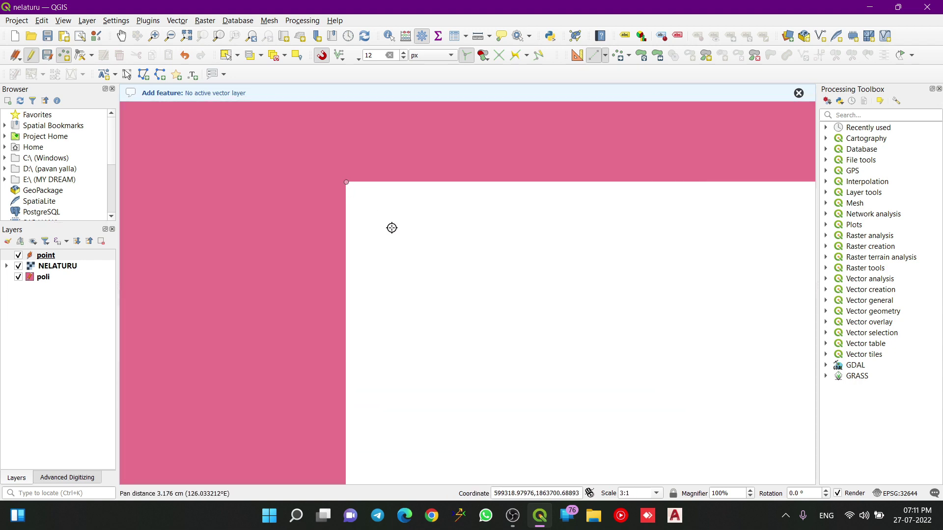
{"action": "scroll", "coordinate": [533, 278], "scroll_direction": "down", "scroll_amount": 3}
{"action": "middle_click_drag", "start_coordinate": [533, 278], "coordinate": [336, 178]}
{"action": "scroll", "coordinate": [316, 185], "scroll_direction": "down", "scroll_amount": 6}
{"action": "middle_click_drag", "start_coordinate": [435, 241], "coordinate": [429, 141]}
{"action": "scroll", "coordinate": [241, 109], "scroll_direction": "down", "scroll_amount": 7}
{"action": "scroll", "coordinate": [356, 190], "scroll_direction": "up", "scroll_amount": 8}
{"action": "scroll", "coordinate": [275, 116], "scroll_direction": "up", "scroll_amount": 2}
{"action": "scroll", "coordinate": [560, 204], "scroll_direction": "up", "scroll_amount": 4}
{"action": "middle_click_drag", "start_coordinate": [559, 204], "coordinate": [441, 280]}
{"action": "scroll", "coordinate": [476, 261], "scroll_direction": "up", "scroll_amount": 4}
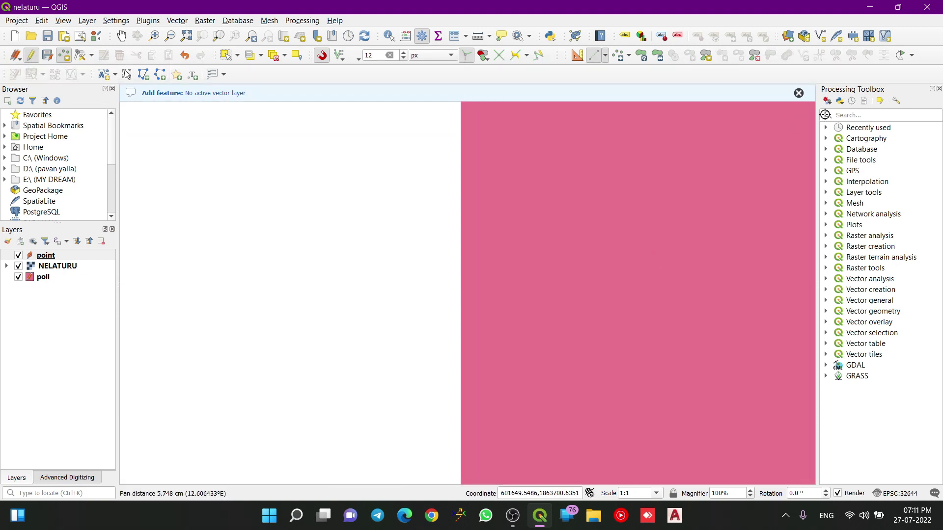
{"action": "left_click", "coordinate": [799, 93]}
{"action": "middle_click_drag", "start_coordinate": [507, 219], "coordinate": [456, 381]}
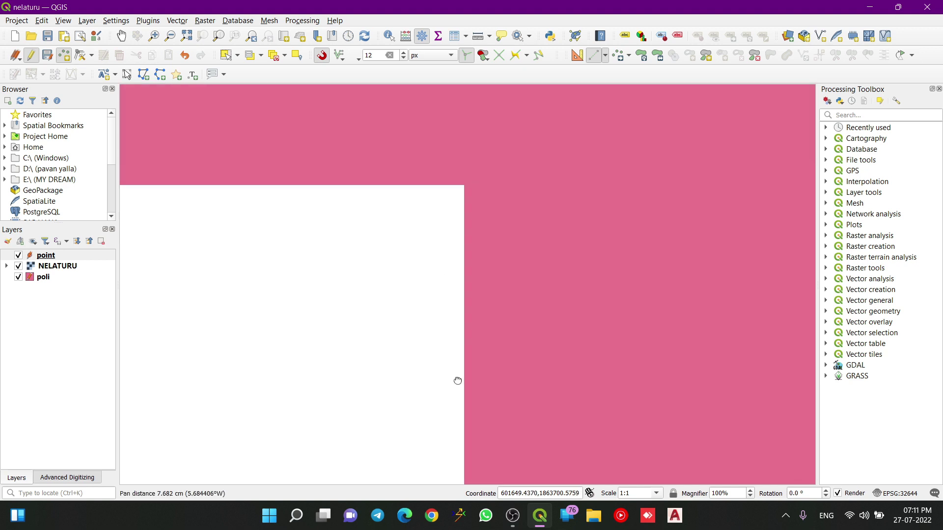
{"action": "scroll", "coordinate": [445, 184], "scroll_direction": "up", "scroll_amount": 2}
{"action": "scroll", "coordinate": [446, 183], "scroll_direction": "up", "scroll_amount": 2}
{"action": "middle_click_drag", "start_coordinate": [458, 162], "coordinate": [459, 368]}
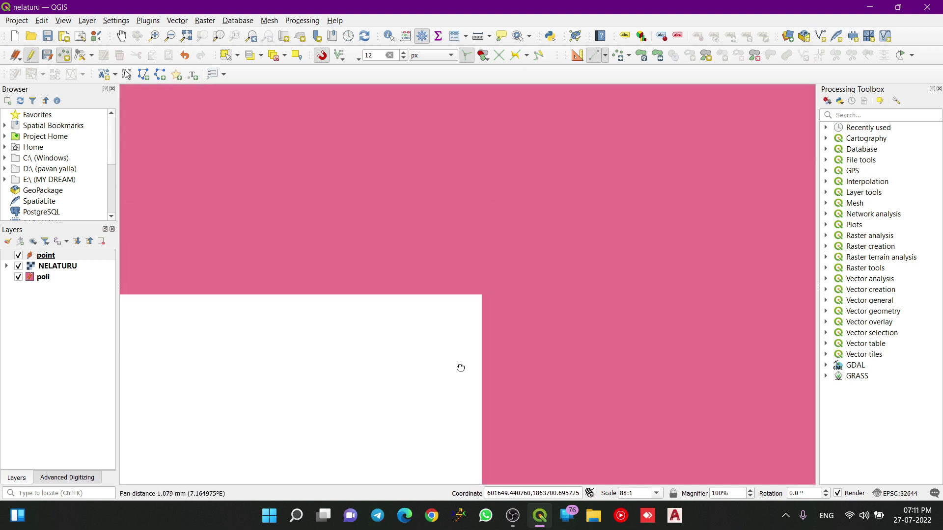
{"action": "scroll", "coordinate": [478, 295], "scroll_direction": "up", "scroll_amount": 2}
{"action": "middle_click_drag", "start_coordinate": [478, 295], "coordinate": [535, 286]}
{"action": "scroll", "coordinate": [547, 275], "scroll_direction": "up", "scroll_amount": 3}
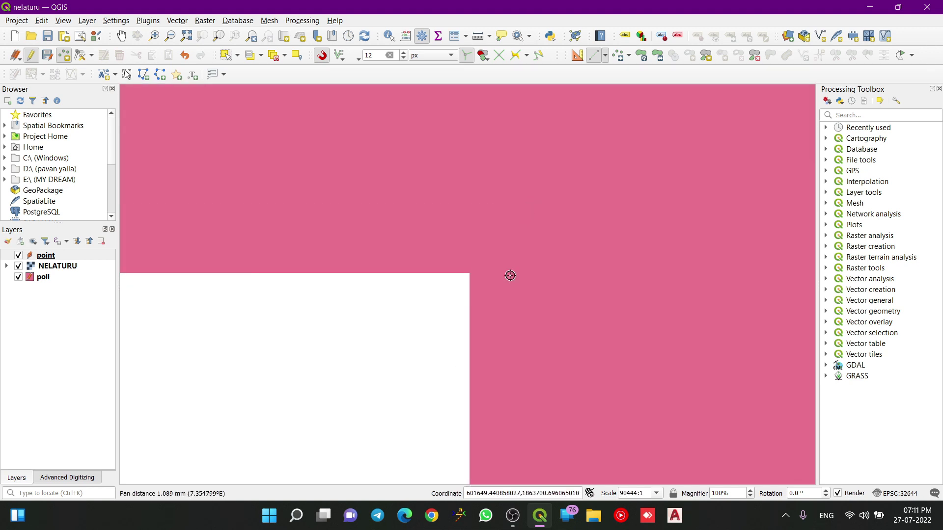
{"action": "scroll", "coordinate": [486, 282], "scroll_direction": "up", "scroll_amount": 3}
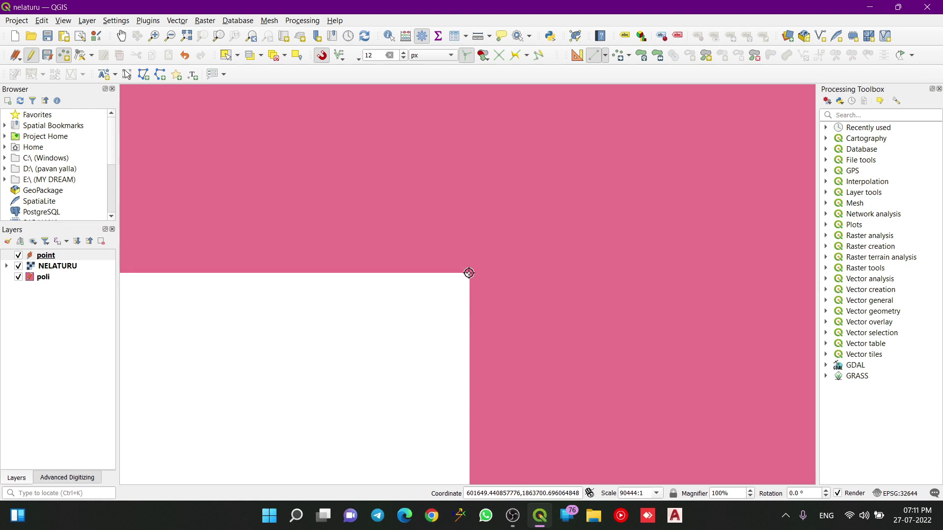
{"action": "left_click", "coordinate": [468, 273]}
{"action": "left_click", "coordinate": [758, 337]}
{"action": "scroll", "coordinate": [491, 233], "scroll_direction": "up", "scroll_amount": 5}
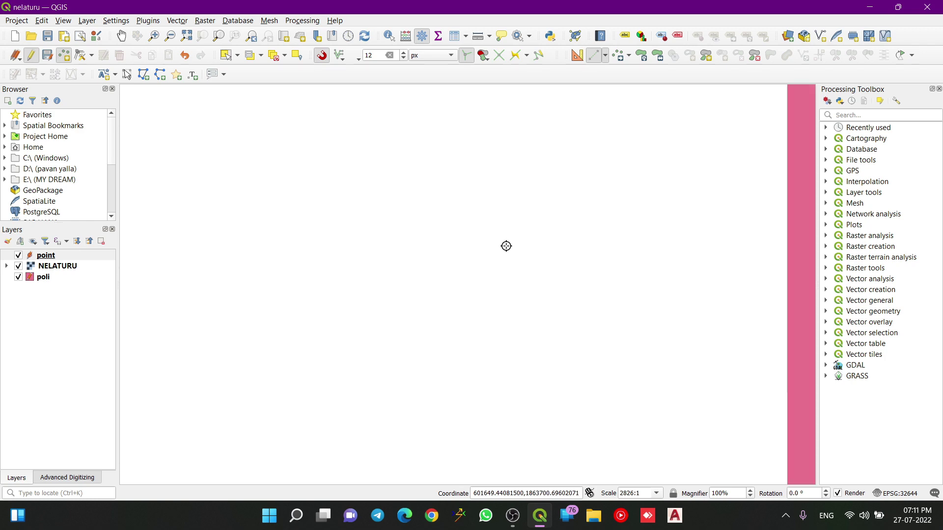
{"action": "scroll", "coordinate": [540, 217], "scroll_direction": "down", "scroll_amount": 10}
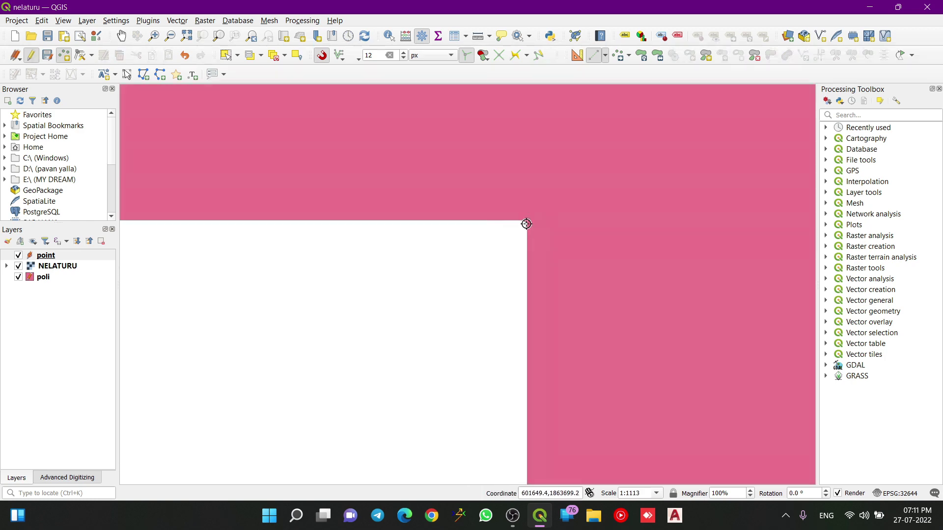
Add a point feature in the point layer exactly at the lower-right corner of the NELATURU raster.
{"action": "scroll", "coordinate": [512, 250], "scroll_direction": "up", "scroll_amount": 10}
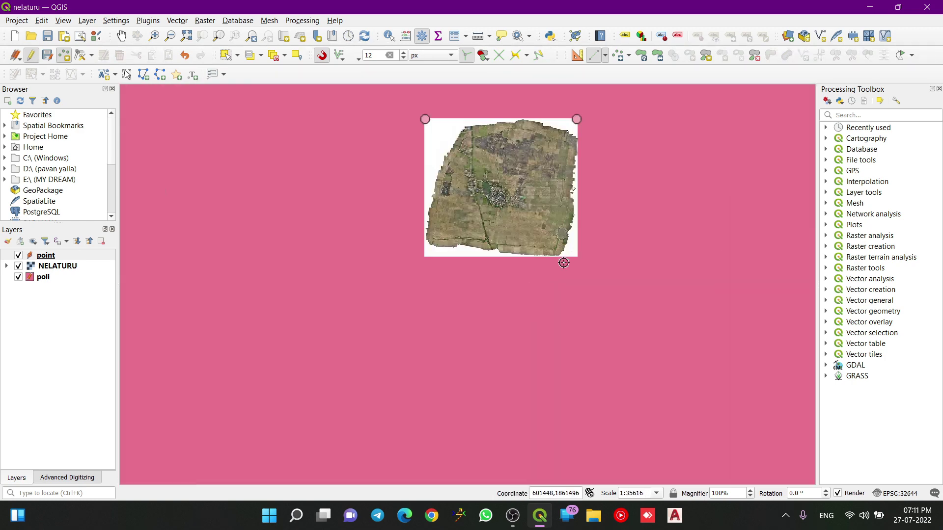
{"action": "scroll", "coordinate": [543, 185], "scroll_direction": "up", "scroll_amount": 5}
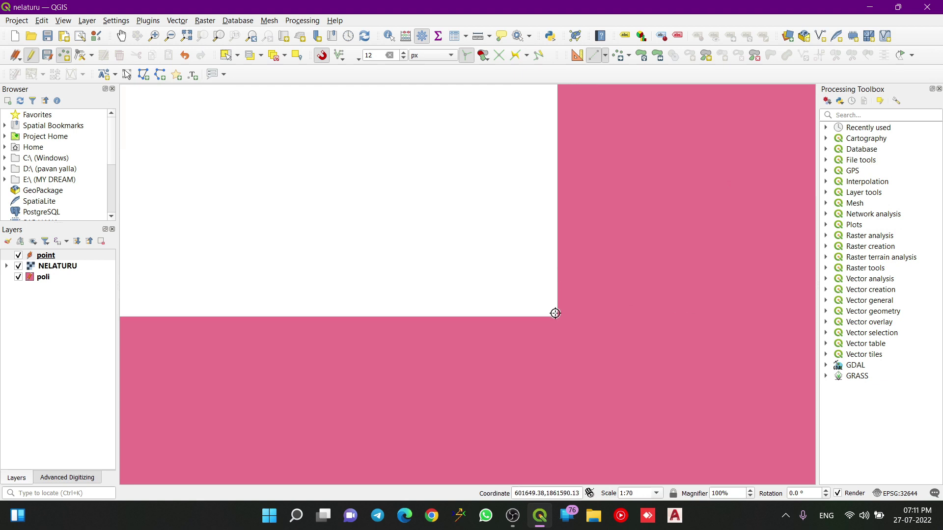
{"action": "scroll", "coordinate": [609, 266], "scroll_direction": "up", "scroll_amount": 4}
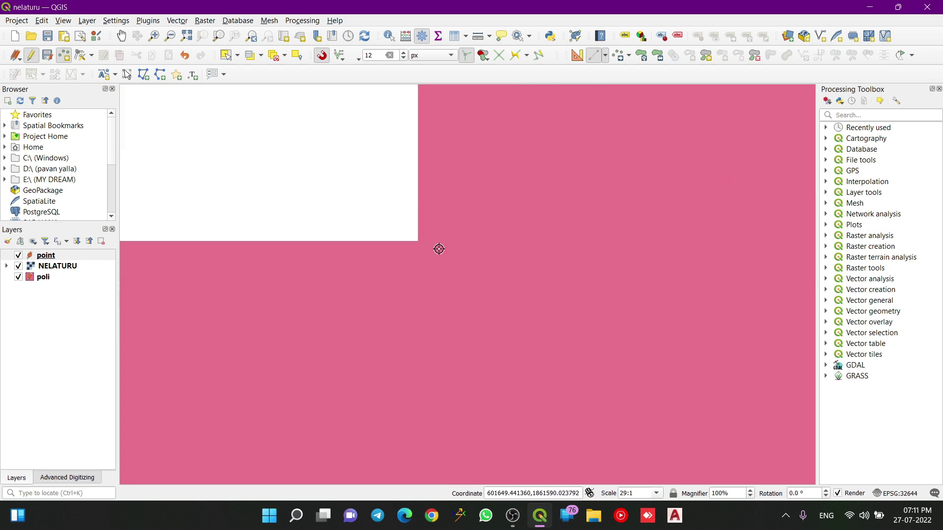
{"action": "scroll", "coordinate": [425, 244], "scroll_direction": "up", "scroll_amount": 5}
{"action": "scroll", "coordinate": [286, 213], "scroll_direction": "up", "scroll_amount": 5}
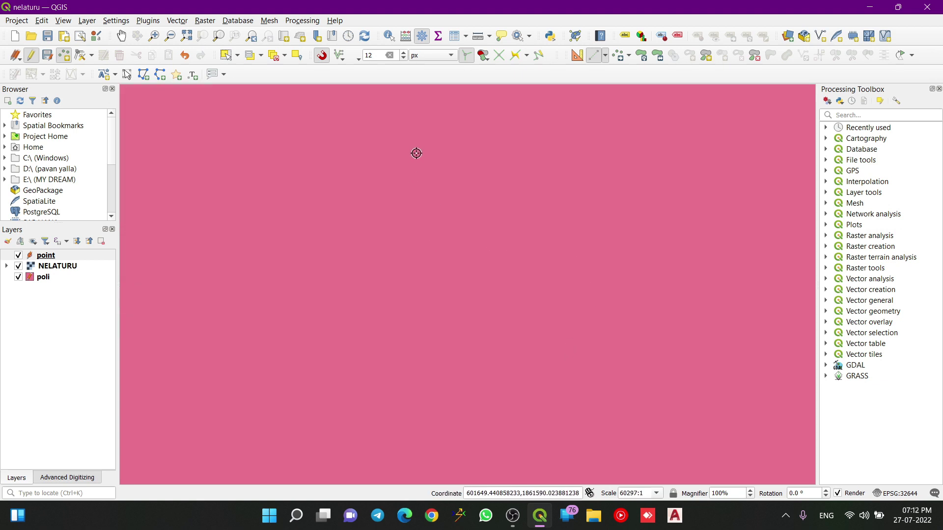
{"action": "middle_click_drag", "start_coordinate": [417, 152], "coordinate": [388, 196]}
{"action": "middle_click_drag", "start_coordinate": [352, 158], "coordinate": [519, 354]}
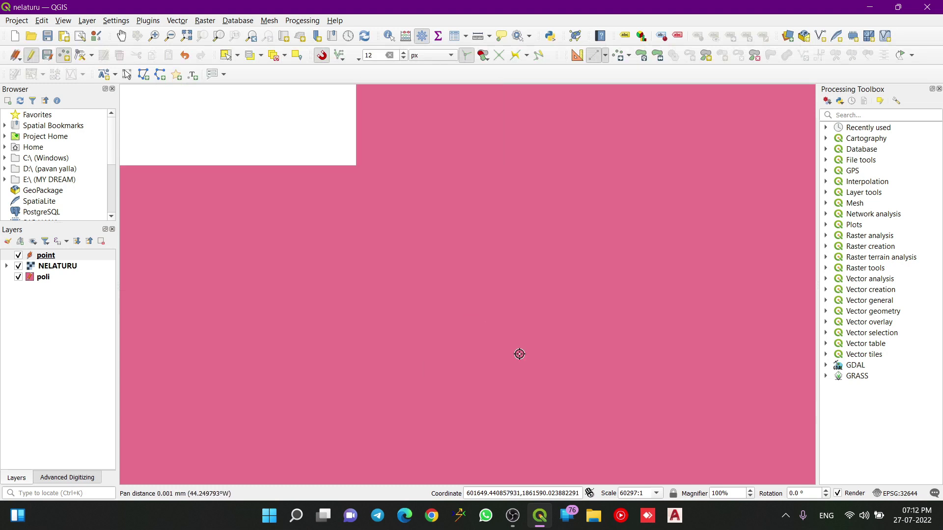
{"action": "middle_click_drag", "start_coordinate": [385, 176], "coordinate": [672, 406]}
{"action": "scroll", "coordinate": [409, 246], "scroll_direction": "down", "scroll_amount": 20}
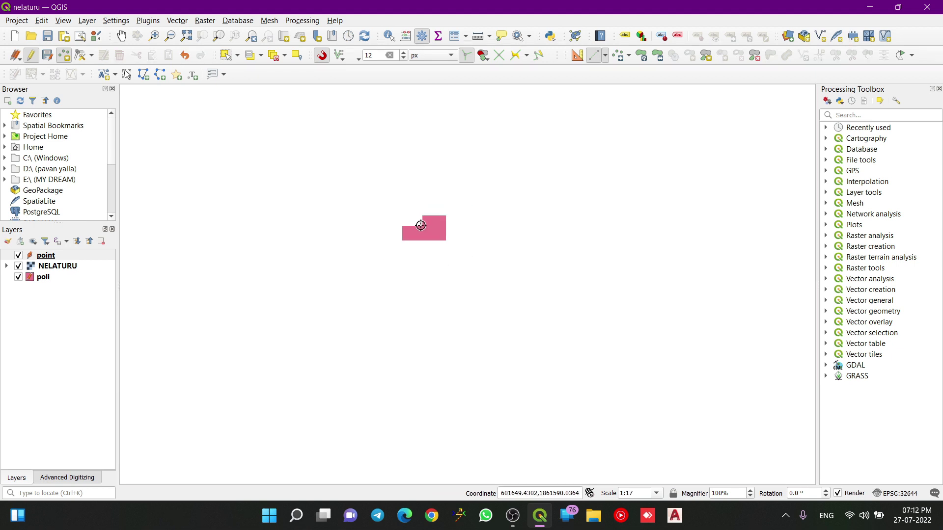
{"action": "scroll", "coordinate": [421, 226], "scroll_direction": "up", "scroll_amount": 6}
{"action": "middle_click_drag", "start_coordinate": [419, 219], "coordinate": [500, 199]}
{"action": "scroll", "coordinate": [499, 198], "scroll_direction": "up", "scroll_amount": 4}
{"action": "scroll", "coordinate": [416, 320], "scroll_direction": "up", "scroll_amount": 5}
{"action": "scroll", "coordinate": [519, 161], "scroll_direction": "up", "scroll_amount": 4}
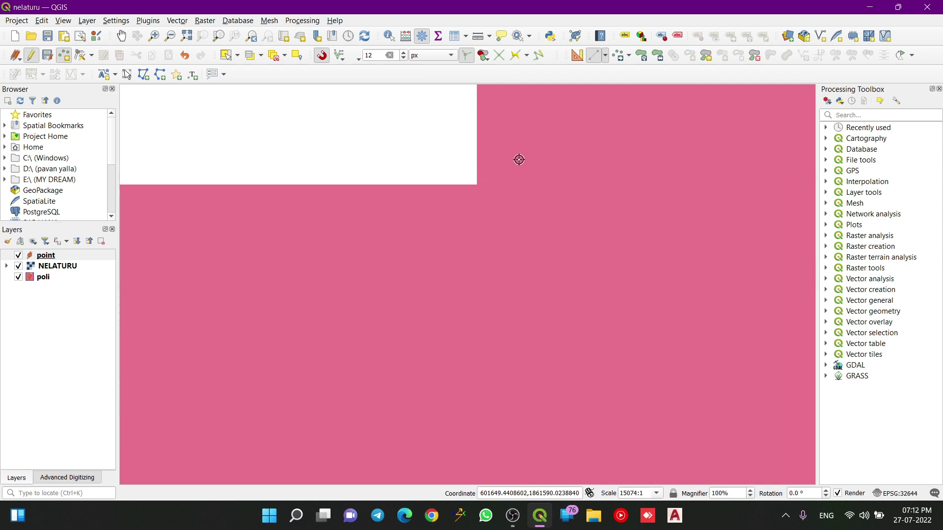
{"action": "scroll", "coordinate": [387, 244], "scroll_direction": "up", "scroll_amount": 1}
{"action": "middle_click_drag", "start_coordinate": [276, 256], "coordinate": [525, 256]}
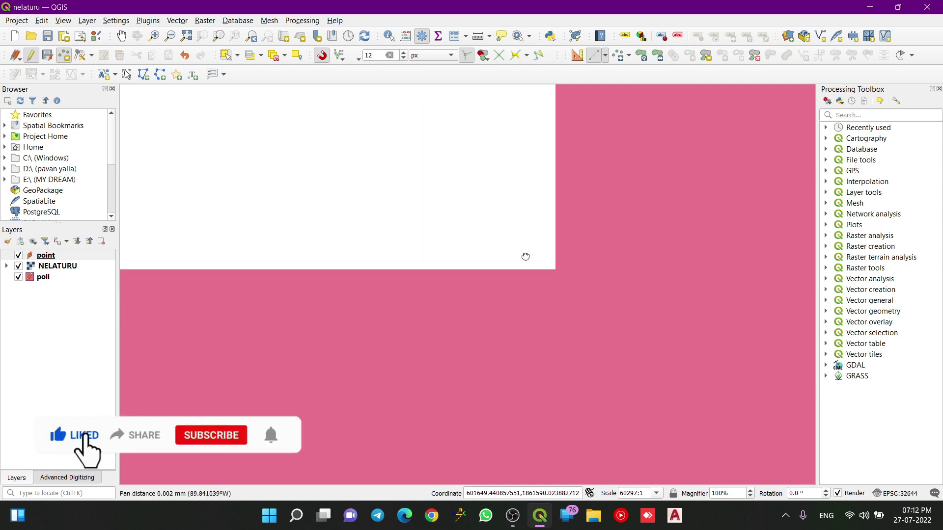
{"action": "left_click", "coordinate": [307, 270]}
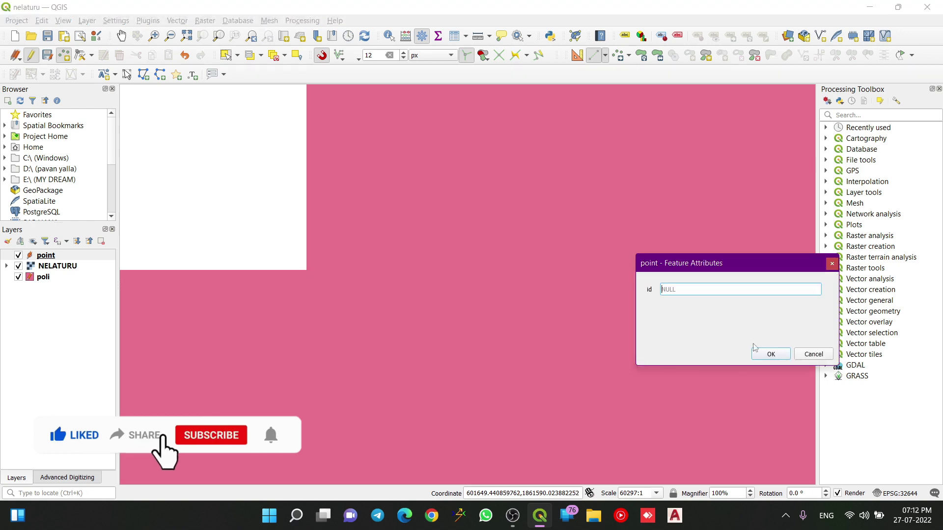
{"action": "left_click", "coordinate": [779, 357]}
Add a point feature in the point layer exactly at the lower-left corner of the NELATURU raster.
{"action": "scroll", "coordinate": [471, 247], "scroll_direction": "up", "scroll_amount": 12}
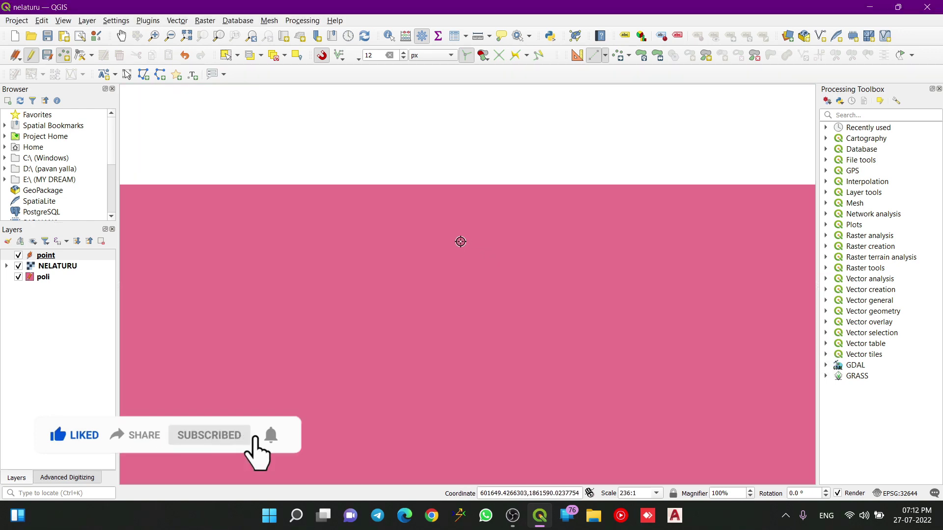
{"action": "scroll", "coordinate": [462, 235], "scroll_direction": "down", "scroll_amount": 15}
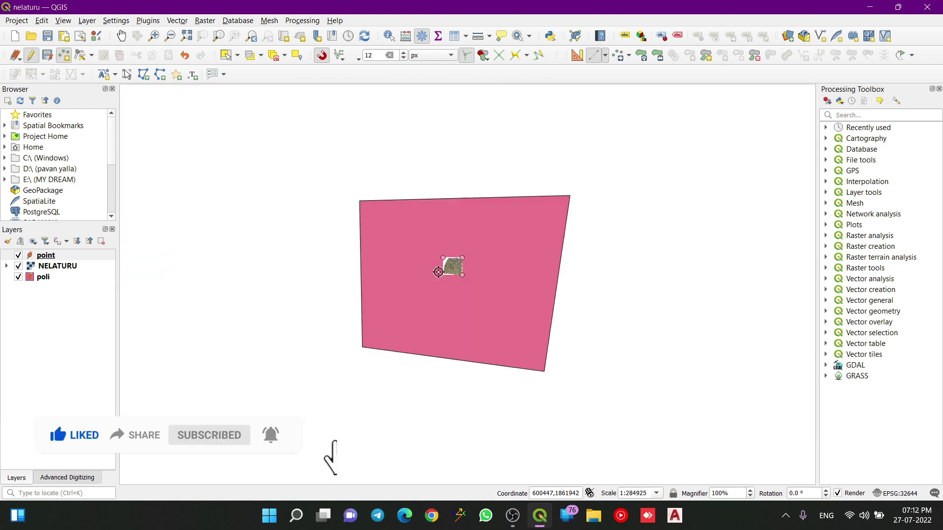
{"action": "scroll", "coordinate": [440, 284], "scroll_direction": "up", "scroll_amount": 9}
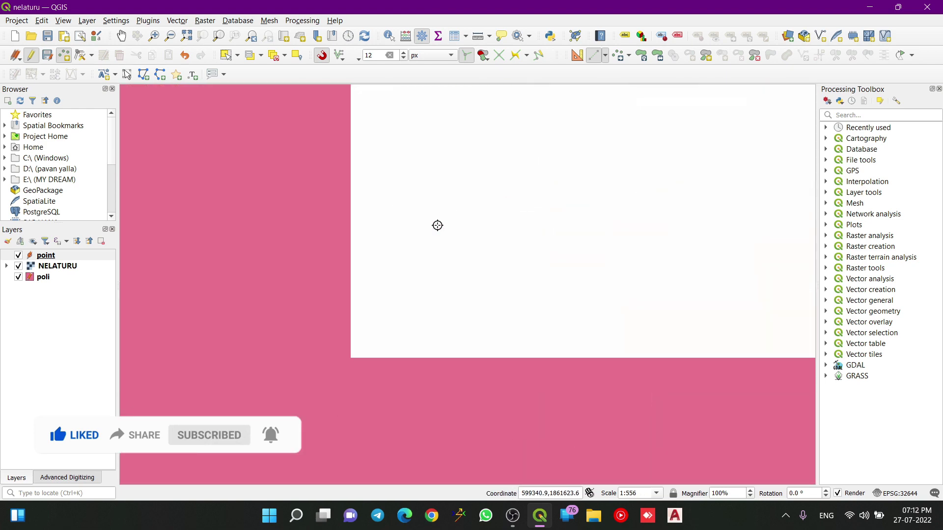
{"action": "scroll", "coordinate": [361, 361], "scroll_direction": "up", "scroll_amount": 3}
{"action": "scroll", "coordinate": [285, 328], "scroll_direction": "up", "scroll_amount": 4}
{"action": "middle_click_drag", "start_coordinate": [216, 313], "coordinate": [325, 310]}
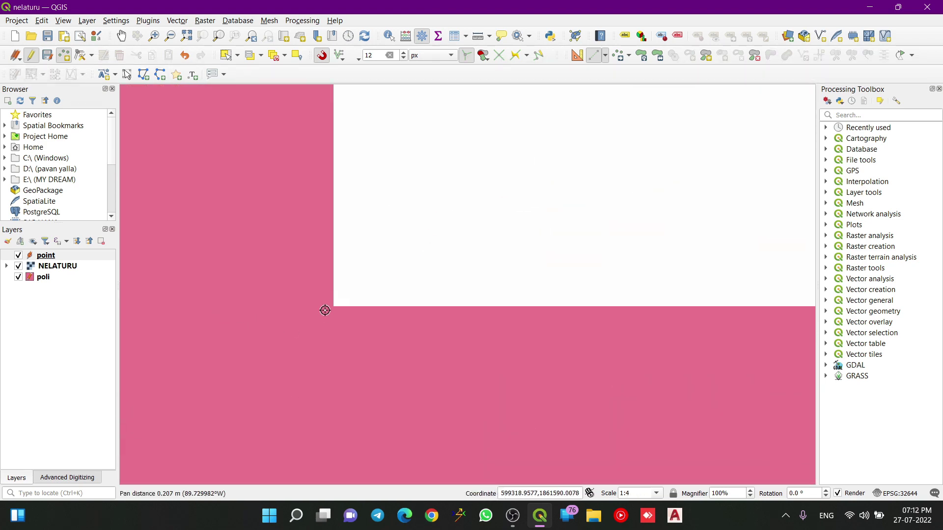
{"action": "scroll", "coordinate": [323, 296], "scroll_direction": "up", "scroll_amount": 4}
{"action": "middle_click_drag", "start_coordinate": [471, 423], "coordinate": [395, 135]}
{"action": "scroll", "coordinate": [417, 149], "scroll_direction": "up", "scroll_amount": 3}
{"action": "scroll", "coordinate": [319, 302], "scroll_direction": "up", "scroll_amount": 5}
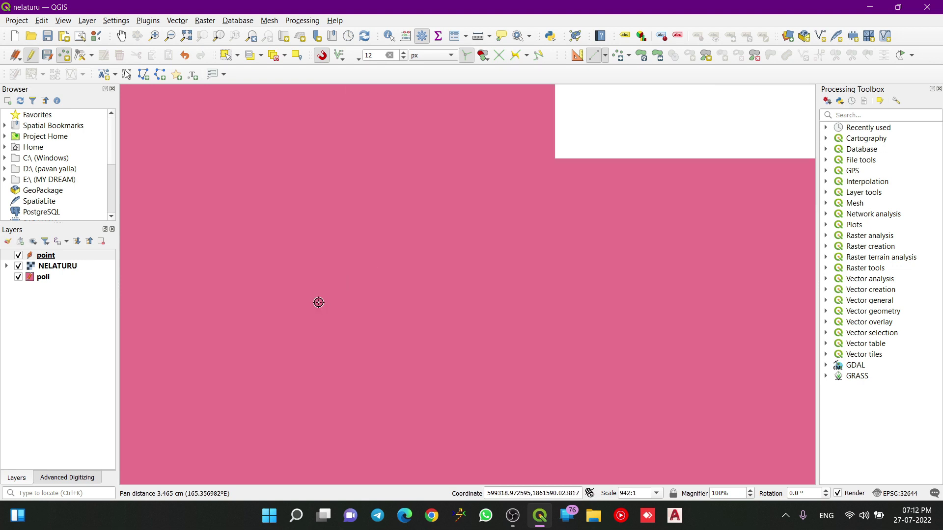
{"action": "scroll", "coordinate": [511, 173], "scroll_direction": "up", "scroll_amount": 6}
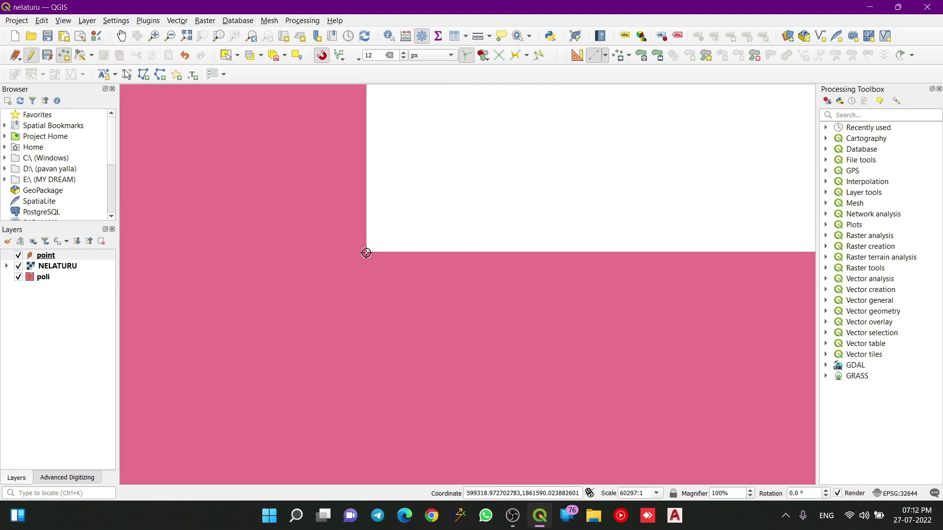
{"action": "left_click", "coordinate": [366, 253]}
{"action": "left_click", "coordinate": [768, 373]}
Examine the placement of the corner points around the whole NELATURU raster and the surrounding polygon.
{"action": "scroll", "coordinate": [381, 220], "scroll_direction": "down", "scroll_amount": 15}
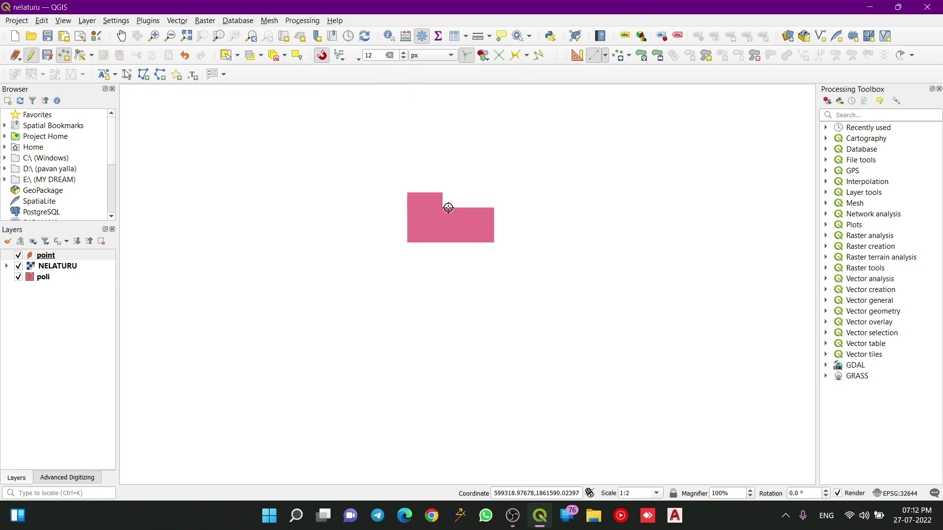
{"action": "scroll", "coordinate": [432, 225], "scroll_direction": "up", "scroll_amount": 5}
{"action": "scroll", "coordinate": [447, 222], "scroll_direction": "down", "scroll_amount": 9}
{"action": "middle_click_drag", "start_coordinate": [479, 202], "coordinate": [441, 241]}
{"action": "scroll", "coordinate": [445, 234], "scroll_direction": "up", "scroll_amount": 3}
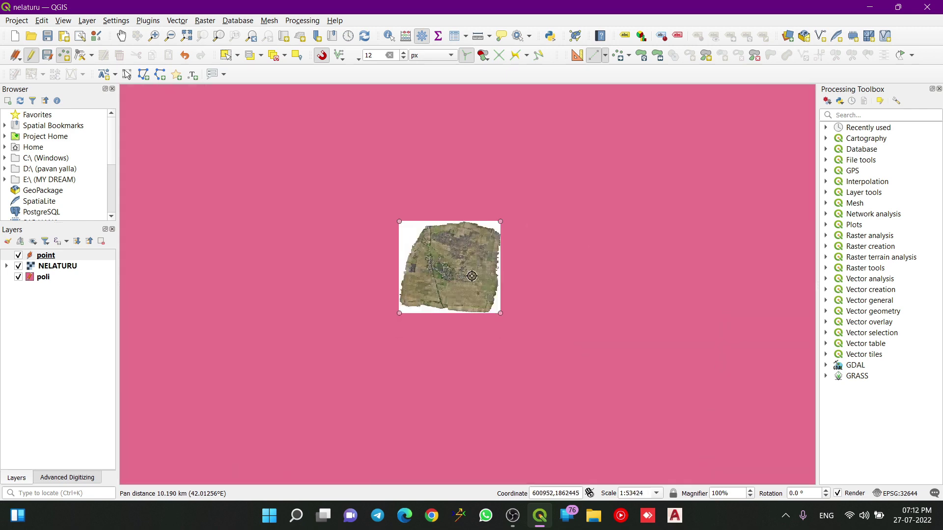
{"action": "scroll", "coordinate": [470, 267], "scroll_direction": "down", "scroll_amount": 2}
{"action": "middle_click_drag", "start_coordinate": [452, 290], "coordinate": [421, 268]}
{"action": "scroll", "coordinate": [455, 255], "scroll_direction": "up", "scroll_amount": 2}
{"action": "scroll", "coordinate": [429, 257], "scroll_direction": "down", "scroll_amount": 2}
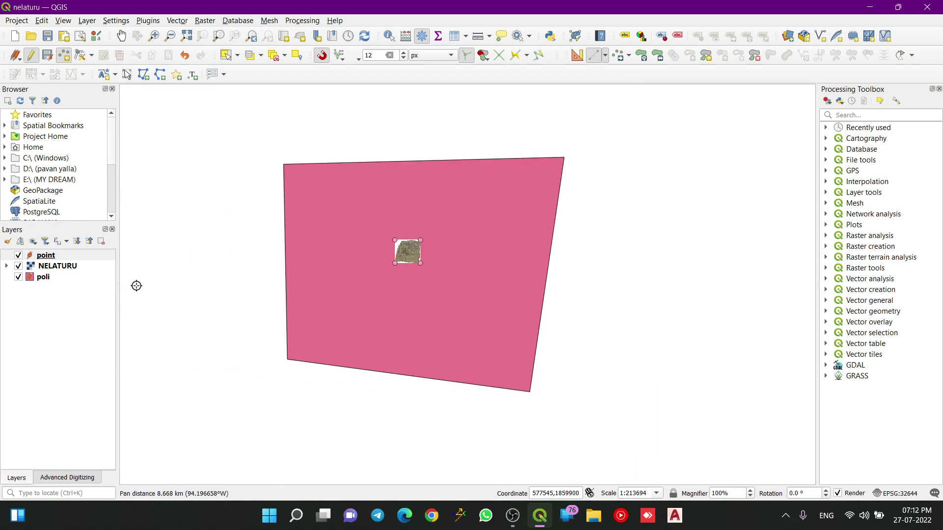
{"action": "right_click", "coordinate": [59, 257]}
{"action": "mouse_move", "coordinate": [76, 273]}
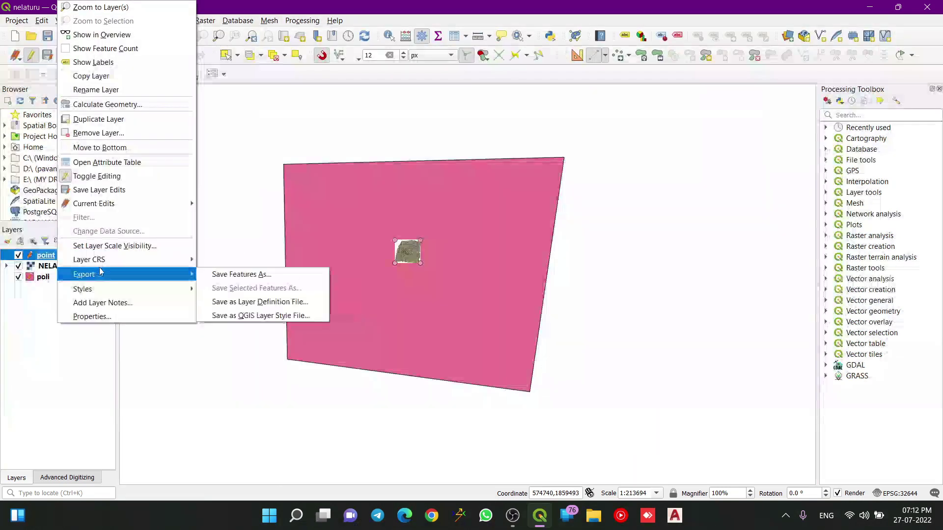
{"action": "left_click", "coordinate": [49, 314]}
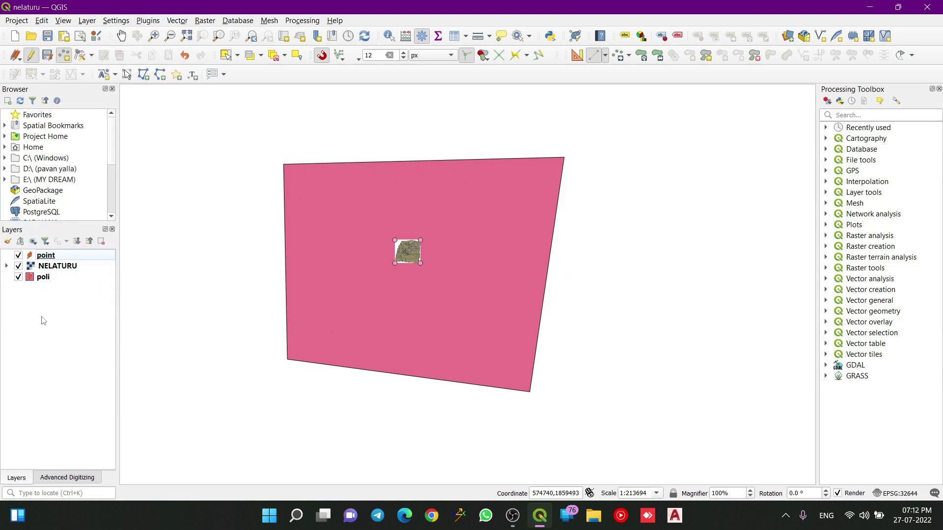
Save the project and the pending layer edits of both the point and poli layers.
{"action": "key", "text": "ctrl+s"}
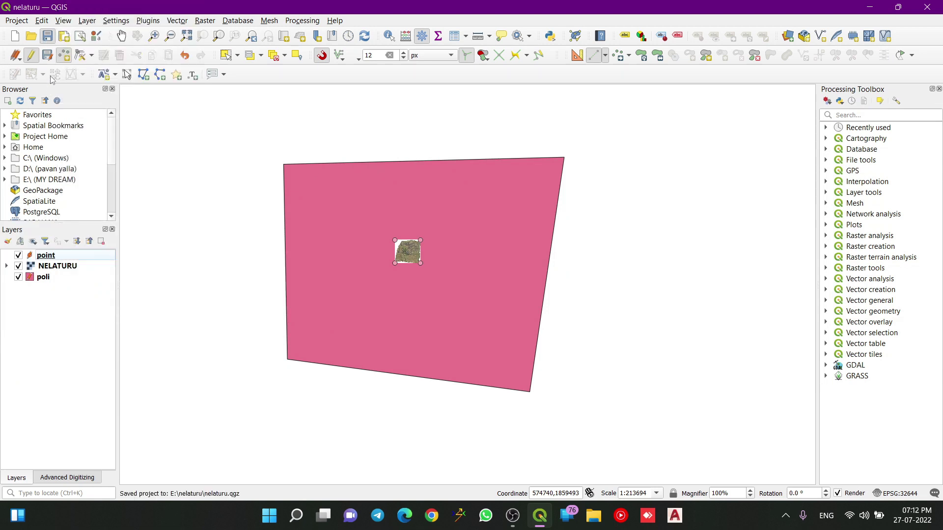
{"action": "left_click", "coordinate": [49, 57]}
{"action": "left_click", "coordinate": [42, 278]}
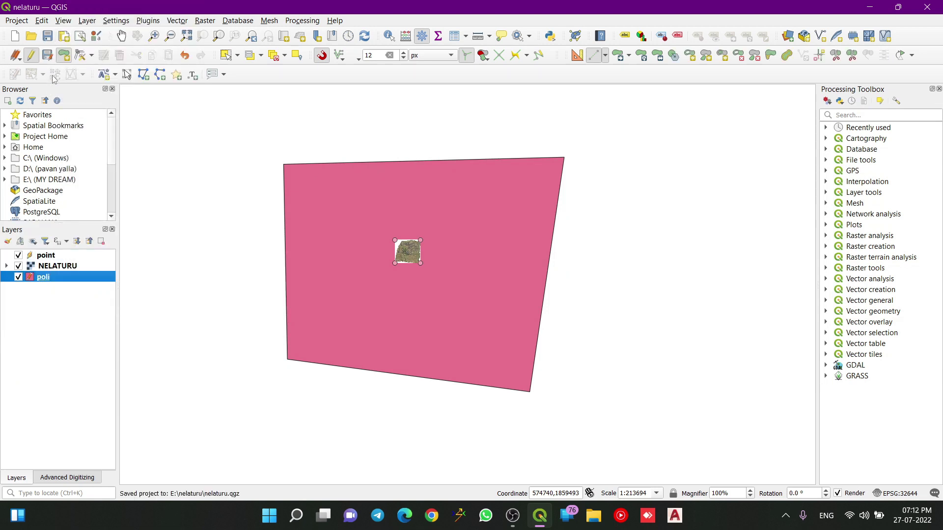
{"action": "left_click", "coordinate": [49, 56]}
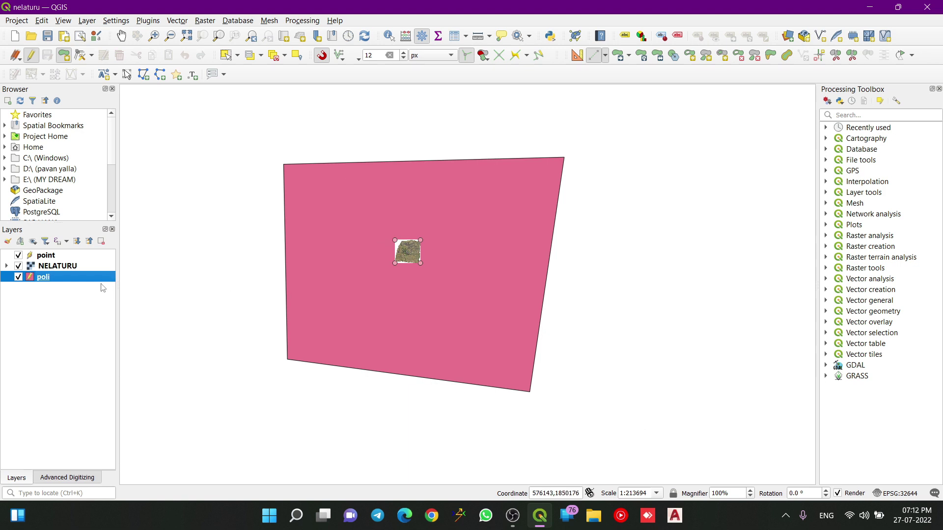
Remove the poli layer from the project and confirm the removal.
{"action": "right_click", "coordinate": [47, 278]}
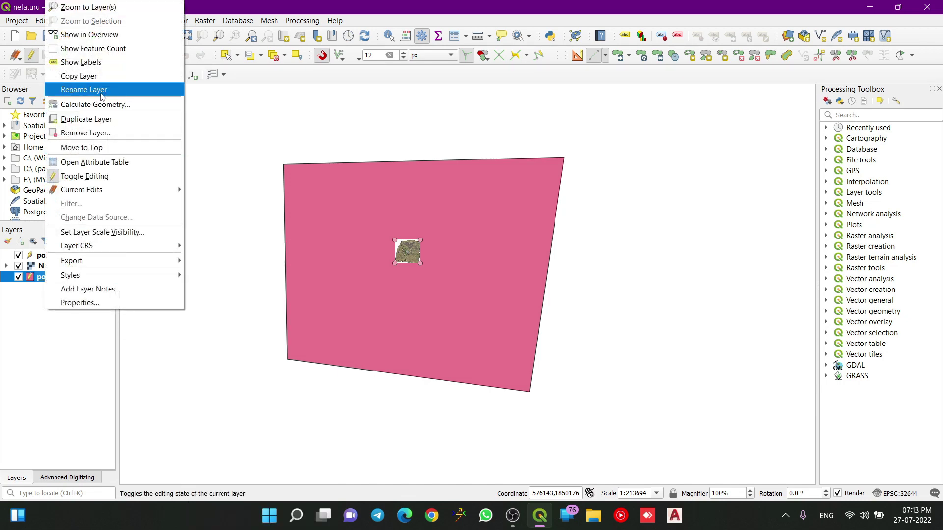
{"action": "left_click", "coordinate": [86, 132]}
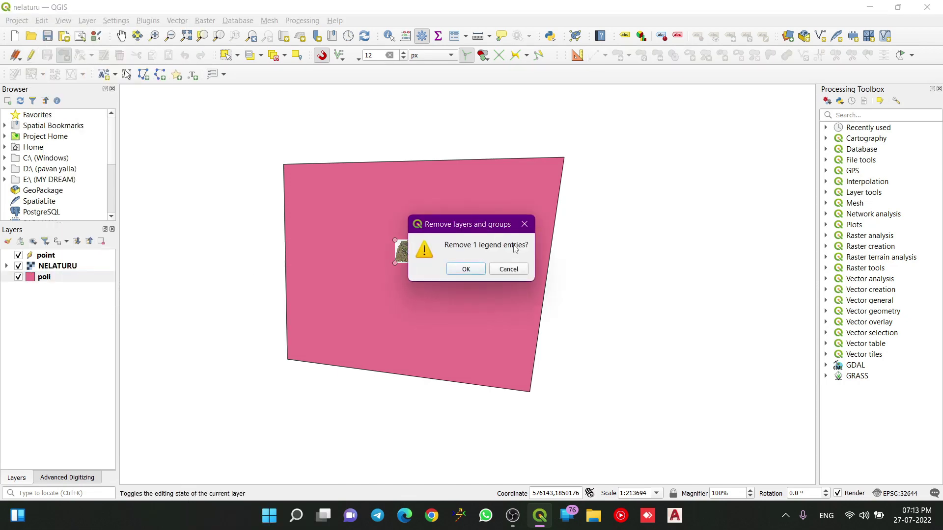
{"action": "left_click", "coordinate": [465, 269]}
{"action": "scroll", "coordinate": [451, 210], "scroll_direction": "up", "scroll_amount": 1}
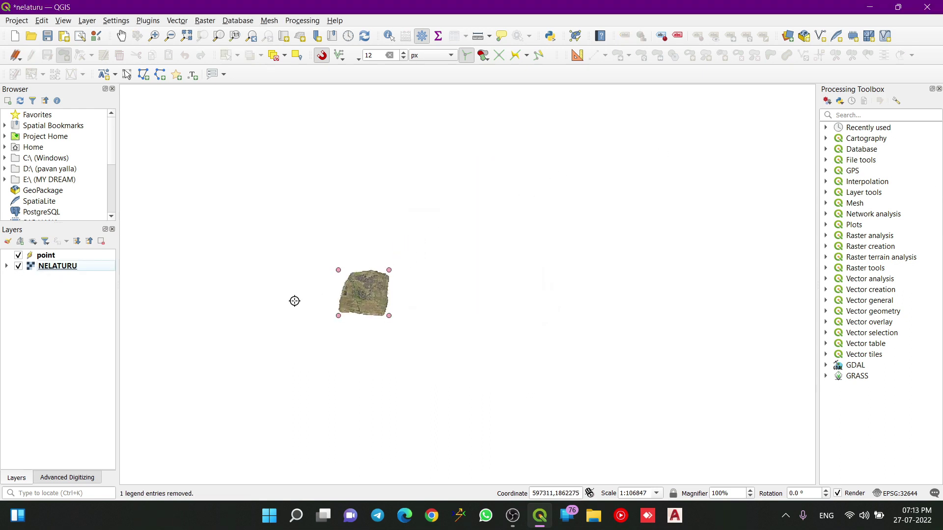
{"action": "right_click", "coordinate": [66, 257]}
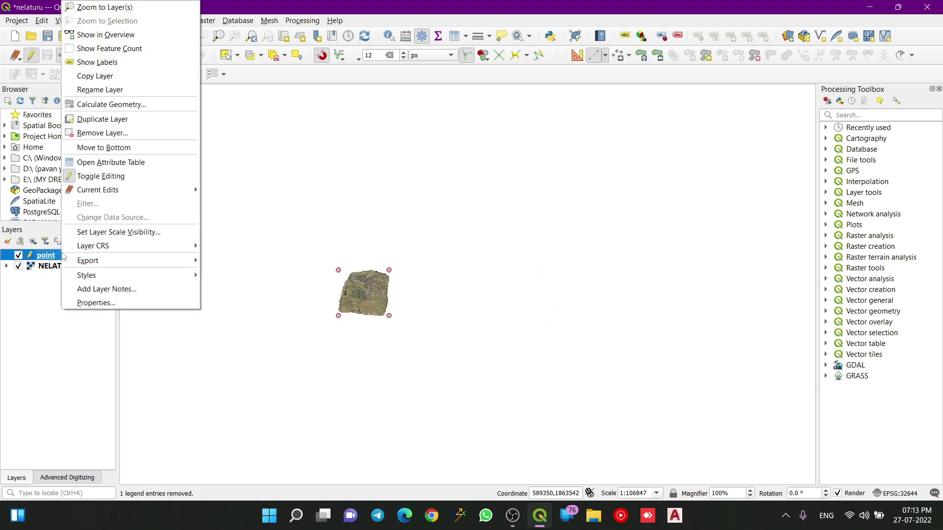
{"action": "mouse_move", "coordinate": [109, 266]}
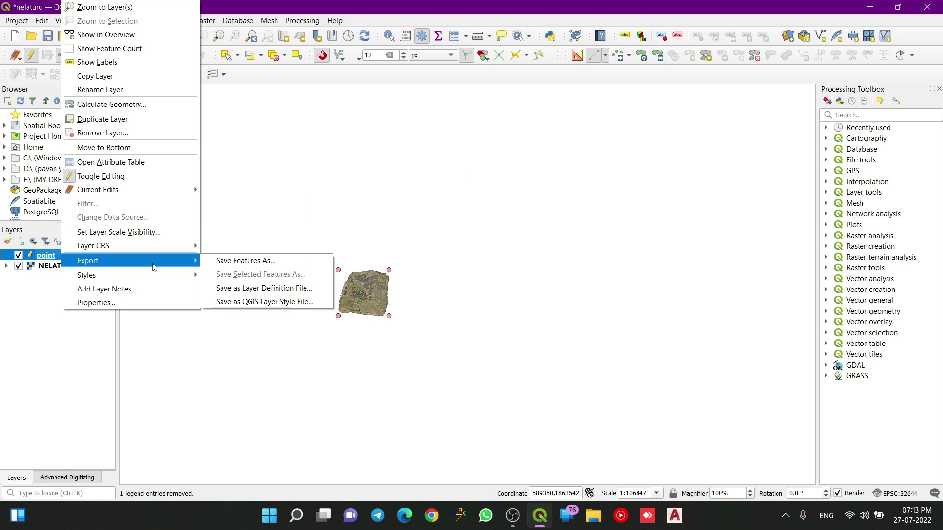
{"action": "left_click", "coordinate": [354, 379]}
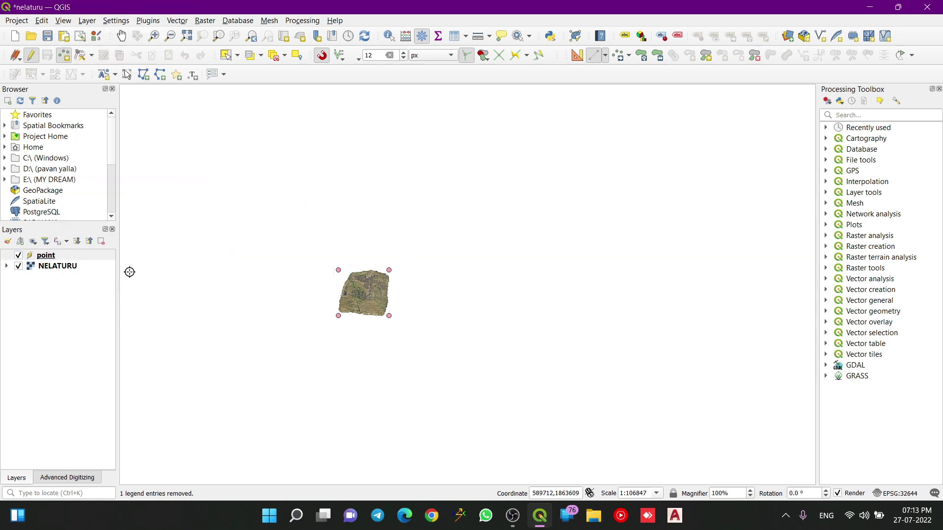
Start exporting the point layer's features with AutoCAD DXF as the output format.
{"action": "right_click", "coordinate": [71, 259]}
{"action": "mouse_move", "coordinate": [98, 260]}
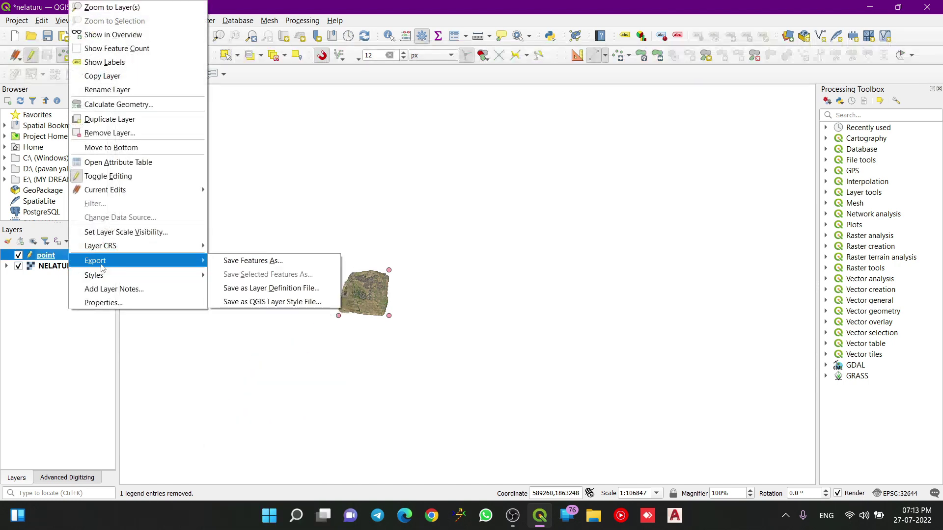
{"action": "left_click", "coordinate": [252, 260]}
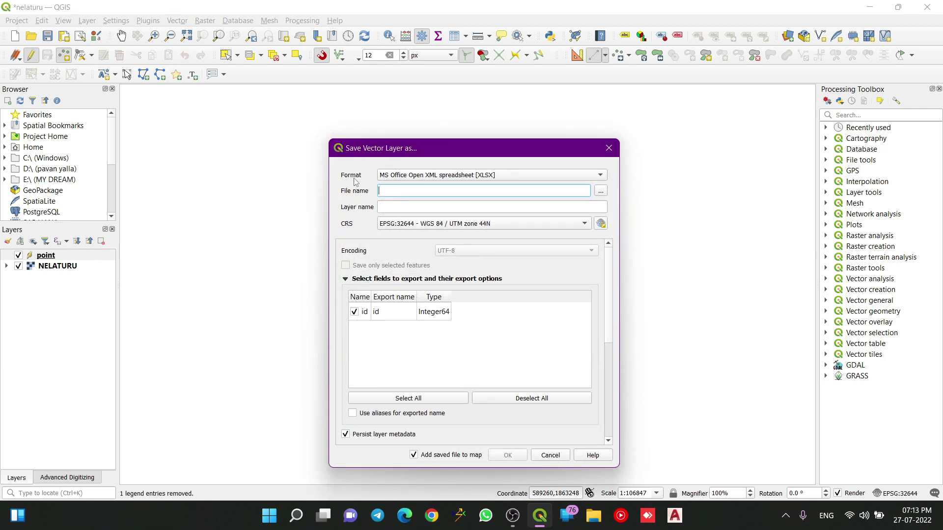
{"action": "left_click", "coordinate": [418, 177]}
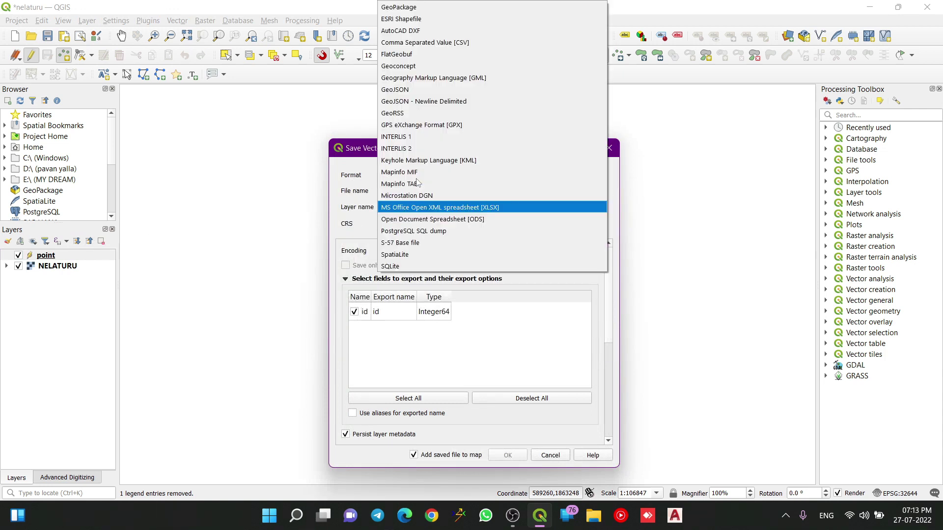
{"action": "left_click", "coordinate": [420, 31]}
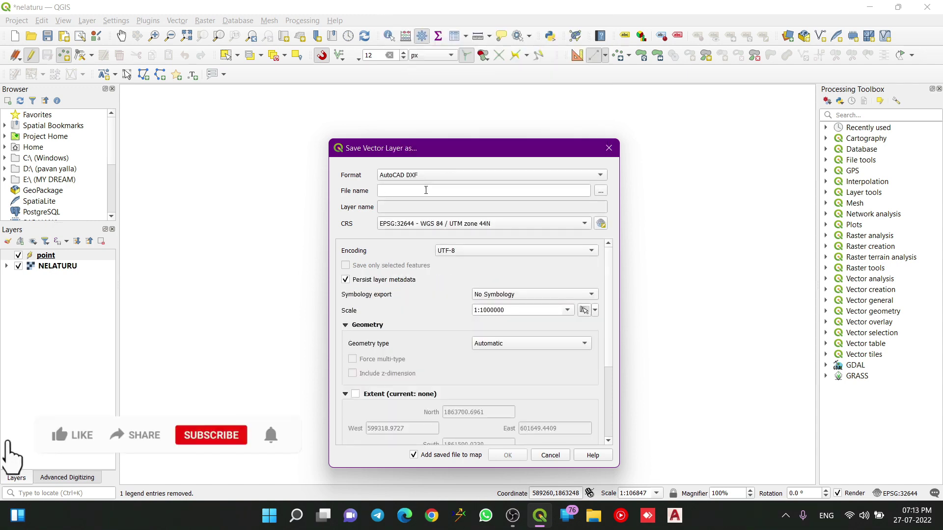
Export the layer as reference.dxf to the nelaturu folder on drive E, without adding the saved file to the map.
{"action": "left_click", "coordinate": [600, 191]}
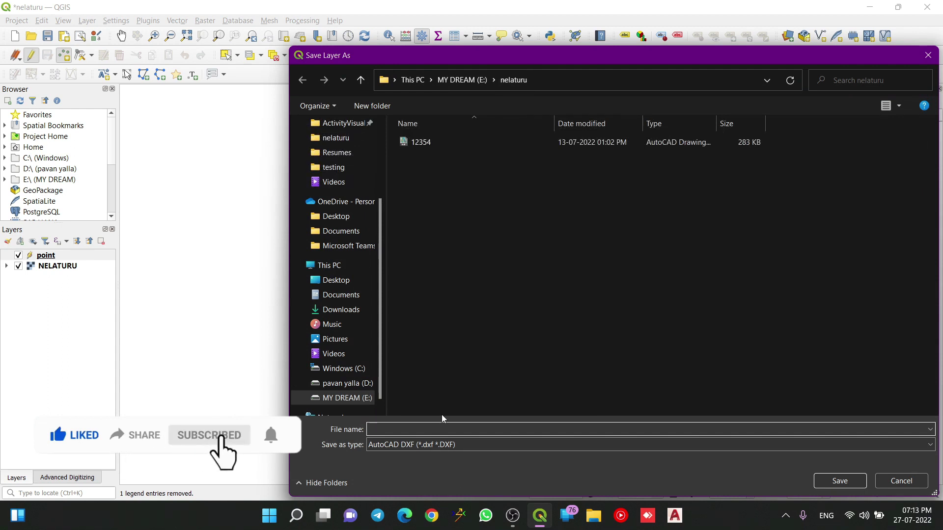
{"action": "type", "text": "referen"}
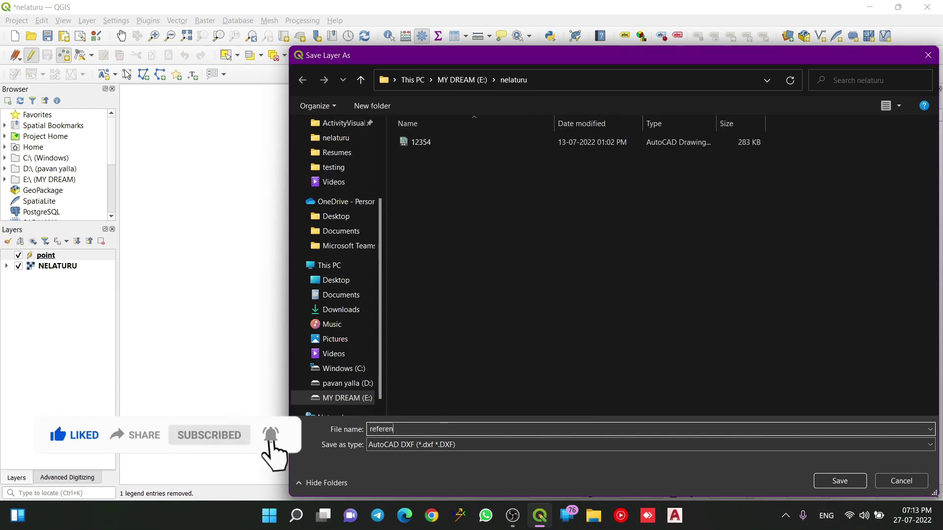
{"action": "type", "text": "ce"}
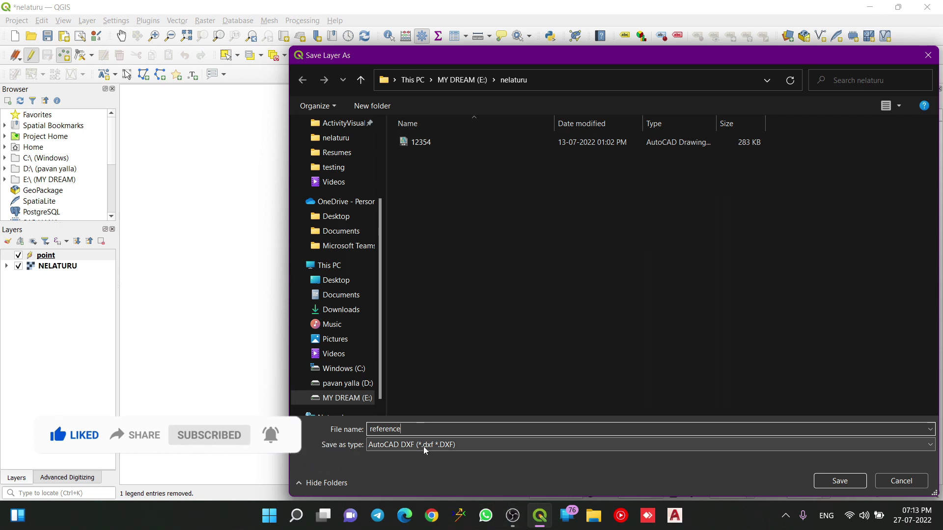
{"action": "left_click", "coordinate": [840, 481]}
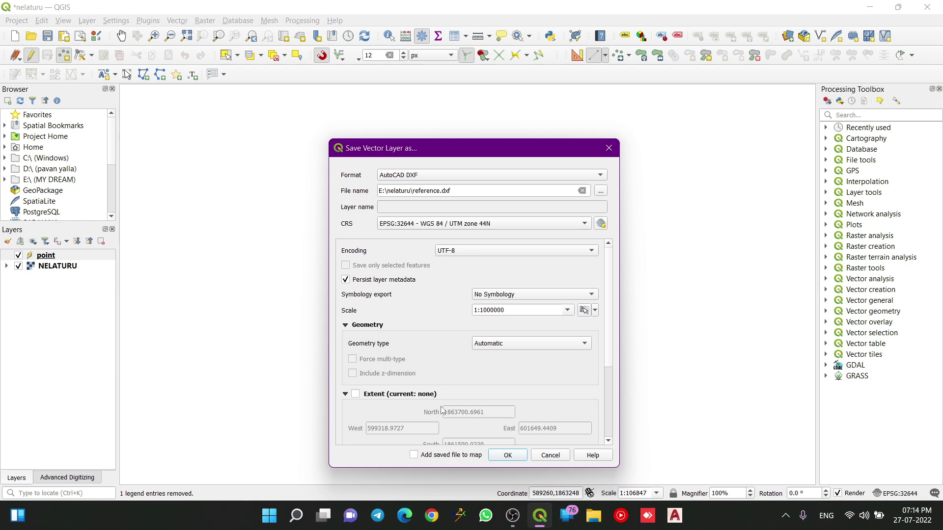
{"action": "scroll", "coordinate": [449, 373], "scroll_direction": "down", "scroll_amount": 5}
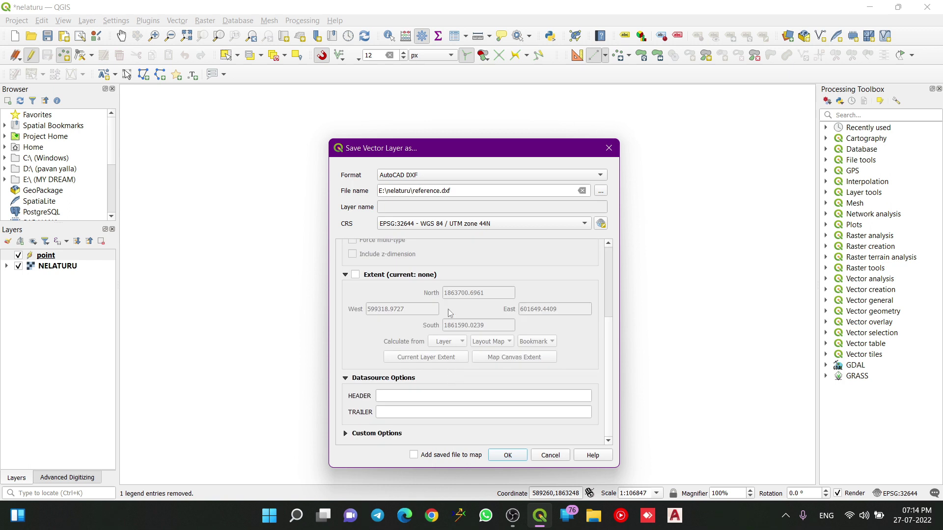
{"action": "left_click", "coordinate": [508, 455]}
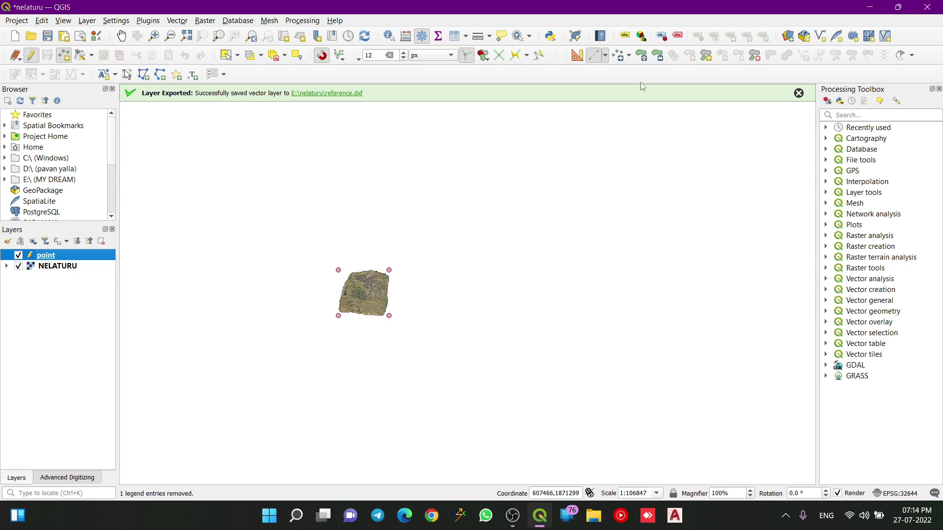
{"action": "left_click", "coordinate": [798, 93]}
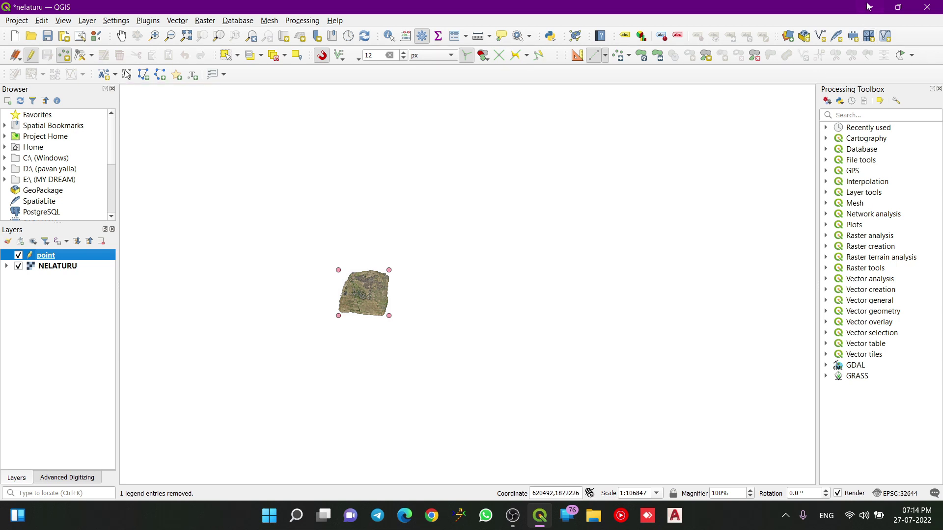
Switch to the nelaturu folder on drive E, open the reference drawing in AutoCAD and decline opening it read-only.
{"action": "left_click", "coordinate": [868, 7]}
{"action": "right_click", "coordinate": [490, 199]}
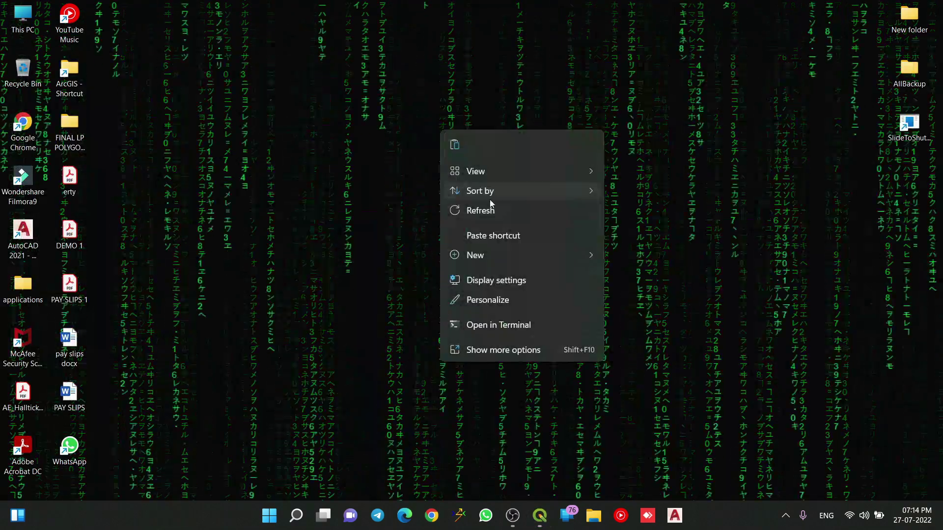
{"action": "left_click", "coordinate": [481, 210]}
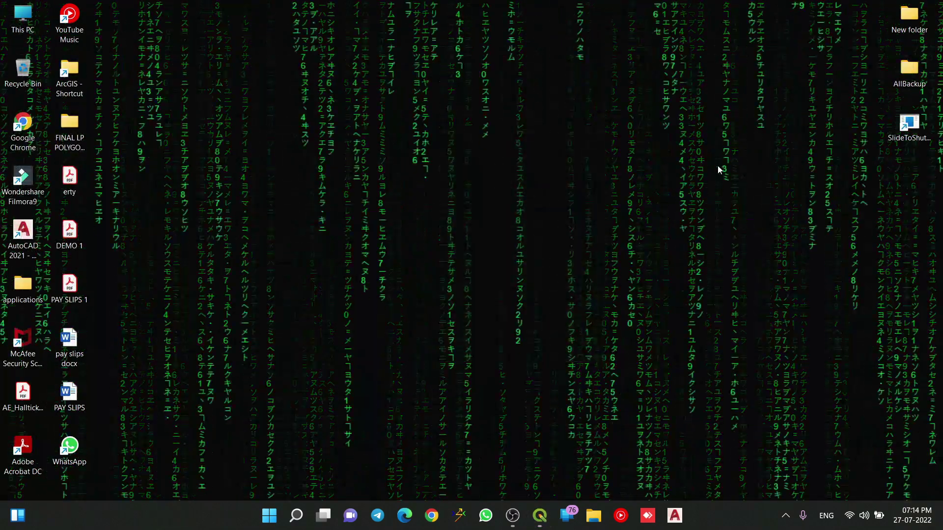
{"action": "double_click", "coordinate": [31, 22]}
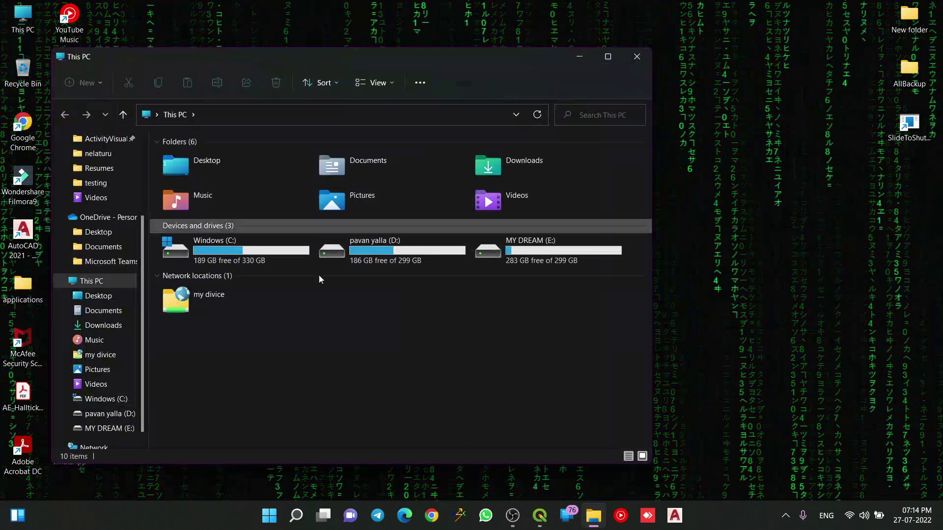
{"action": "double_click", "coordinate": [553, 259]}
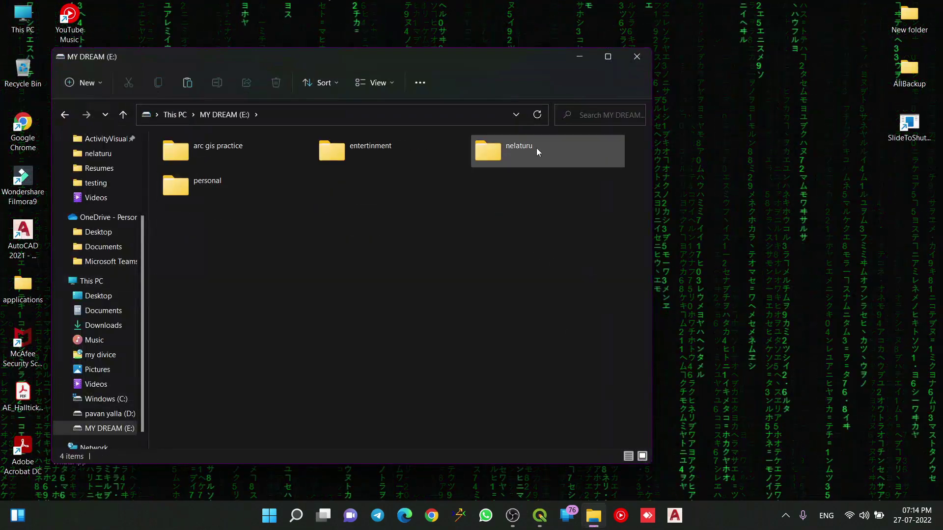
{"action": "double_click", "coordinate": [536, 148]}
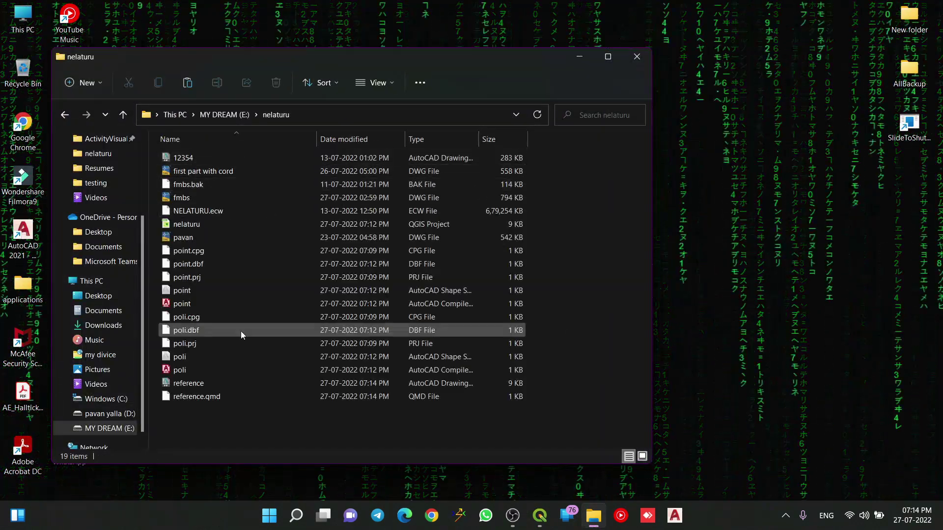
{"action": "double_click", "coordinate": [260, 384]}
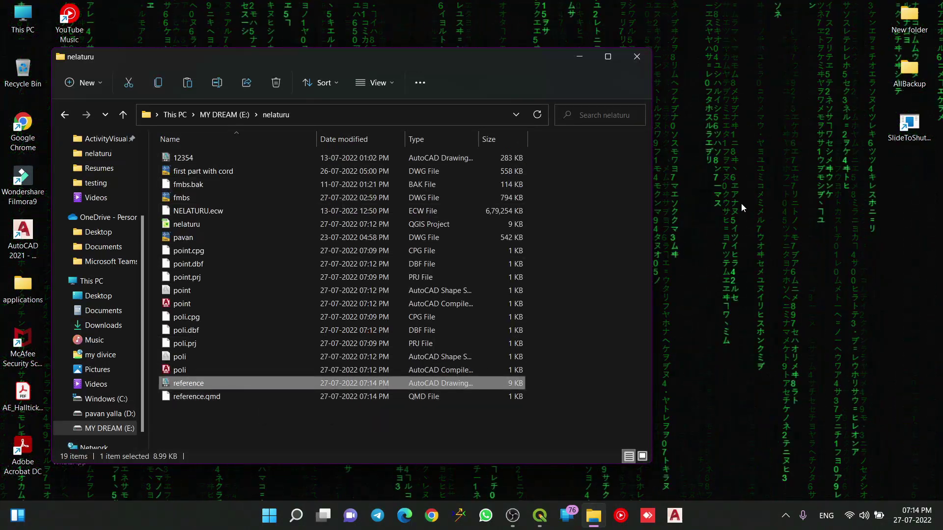
{"action": "mouse_move", "coordinate": [517, 520]}
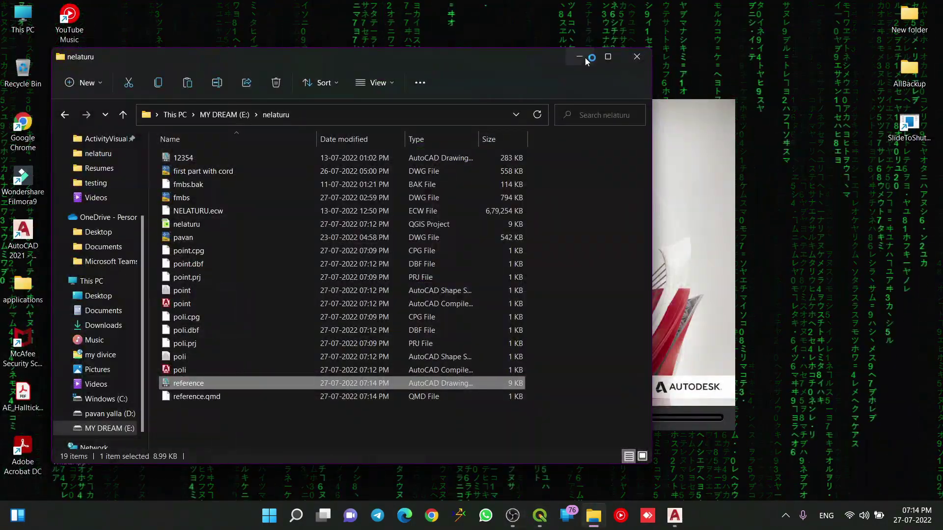
{"action": "left_click", "coordinate": [584, 57]}
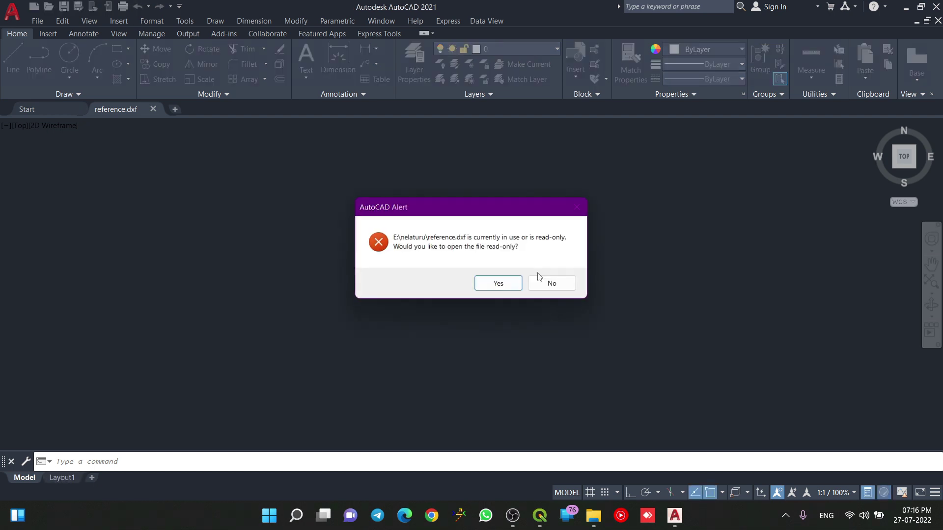
{"action": "left_click", "coordinate": [540, 280]}
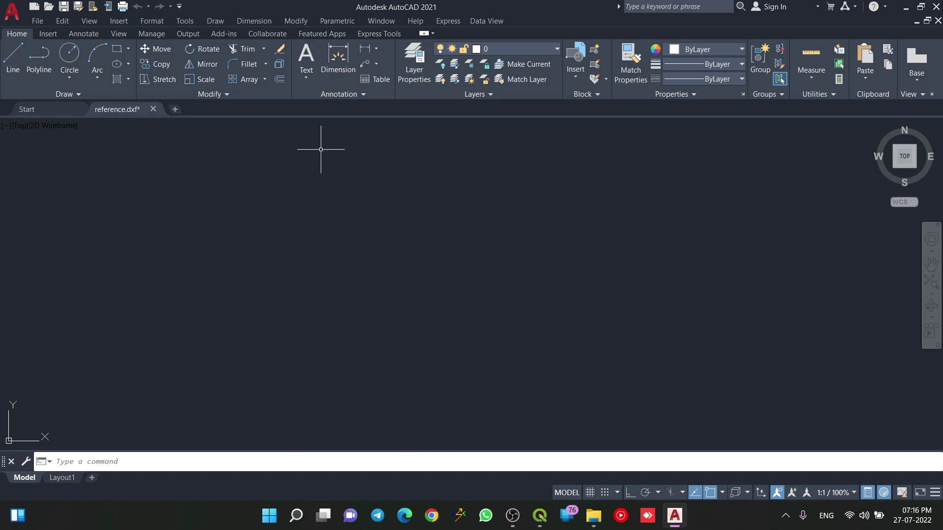
Locate the four exported corner points in the reference drawing and examine their arrangement.
{"action": "scroll", "coordinate": [318, 195], "scroll_direction": "down", "scroll_amount": 15}
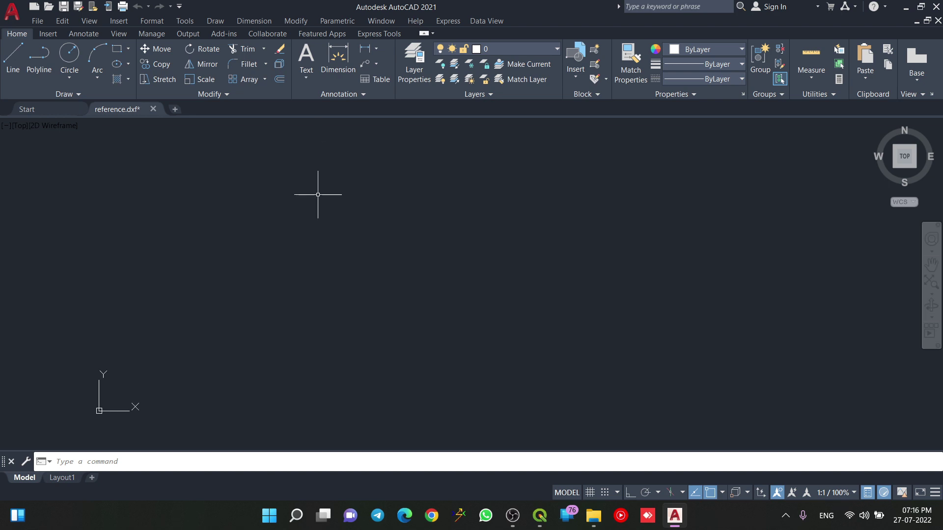
{"action": "middle_click_drag", "start_coordinate": [408, 227], "coordinate": [416, 288]}
{"action": "scroll", "coordinate": [413, 277], "scroll_direction": "down", "scroll_amount": 2}
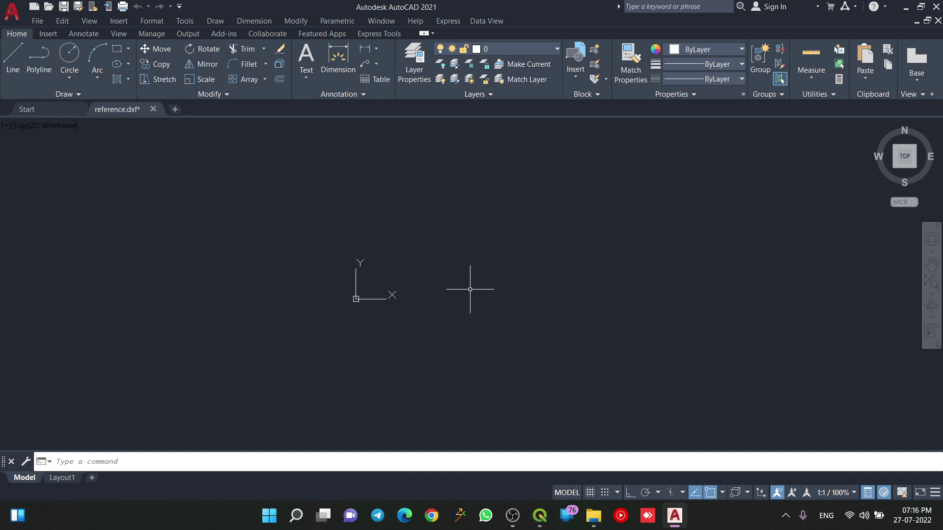
{"action": "middle_click_drag", "start_coordinate": [479, 235], "coordinate": [352, 242]}
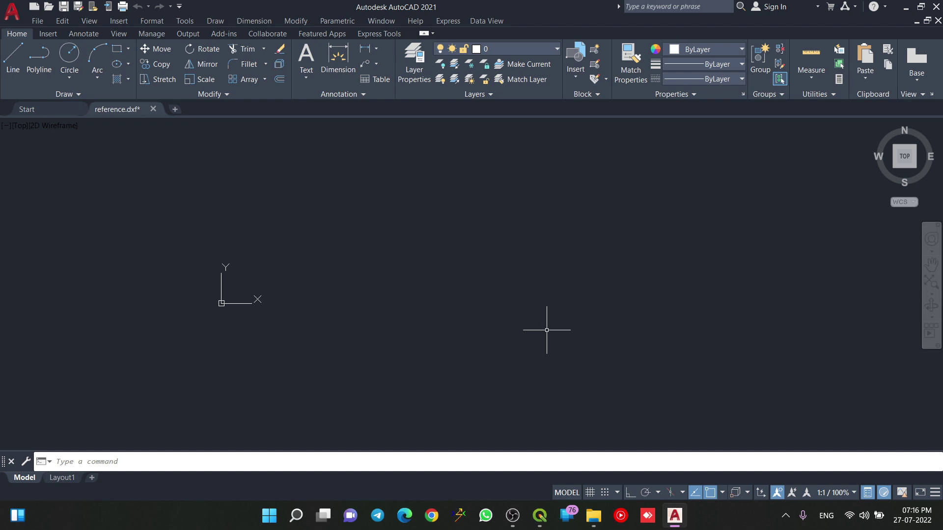
{"action": "scroll", "coordinate": [518, 217], "scroll_direction": "up", "scroll_amount": 3}
{"action": "scroll", "coordinate": [452, 219], "scroll_direction": "down", "scroll_amount": 3}
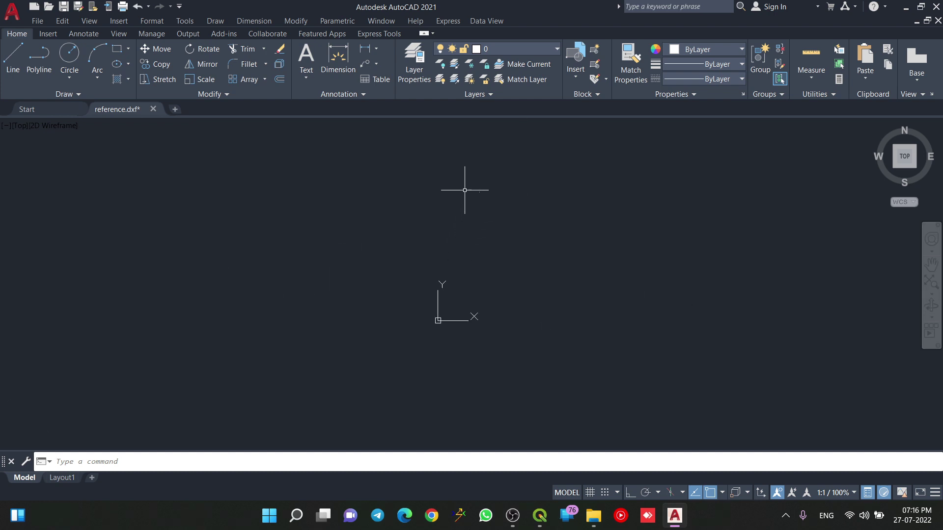
{"action": "scroll", "coordinate": [479, 193], "scroll_direction": "up", "scroll_amount": 3}
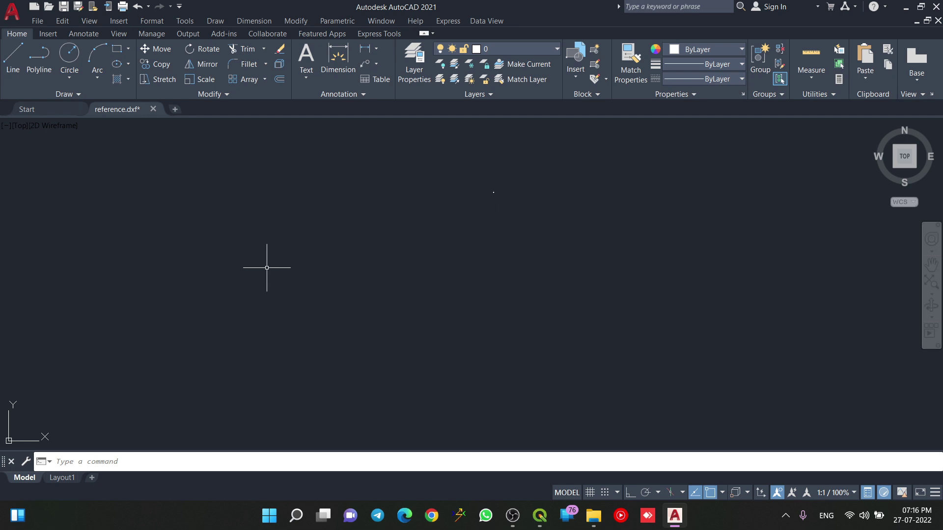
{"action": "scroll", "coordinate": [484, 189], "scroll_direction": "up", "scroll_amount": 5}
{"action": "scroll", "coordinate": [540, 238], "scroll_direction": "up", "scroll_amount": 2}
{"action": "middle_click_drag", "start_coordinate": [573, 298], "coordinate": [475, 239]}
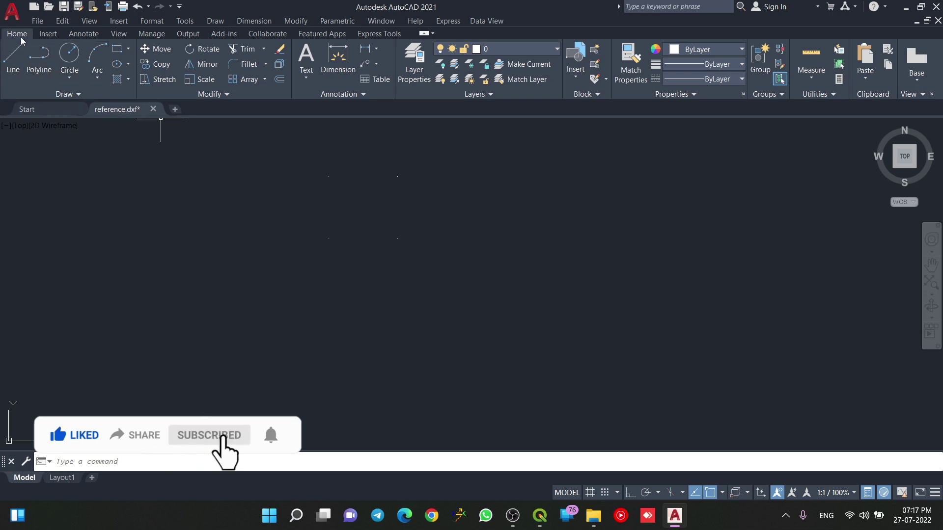
Attach NELATURU.ecw with a relative path and rotation angle 0, placing and scaling it freehand to the lower right of the corner points.
{"action": "left_click", "coordinate": [48, 34]}
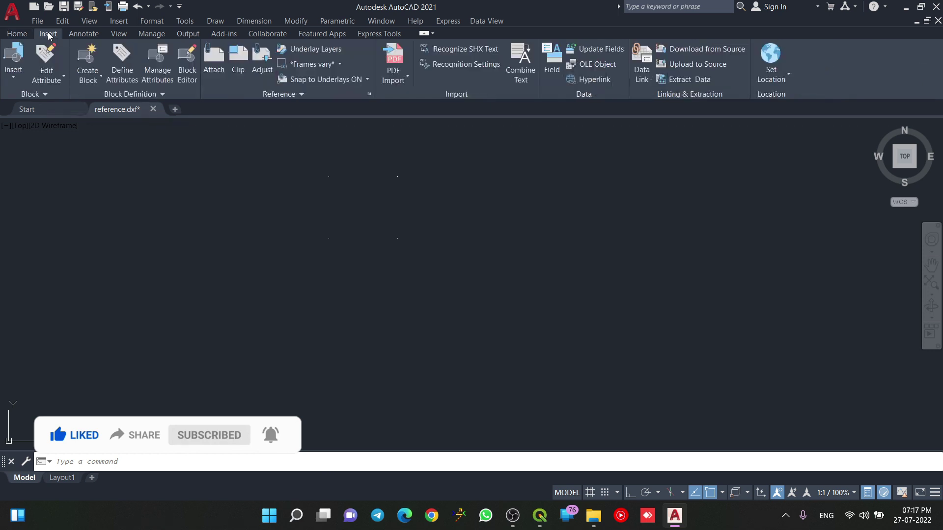
{"action": "left_click", "coordinate": [217, 60]}
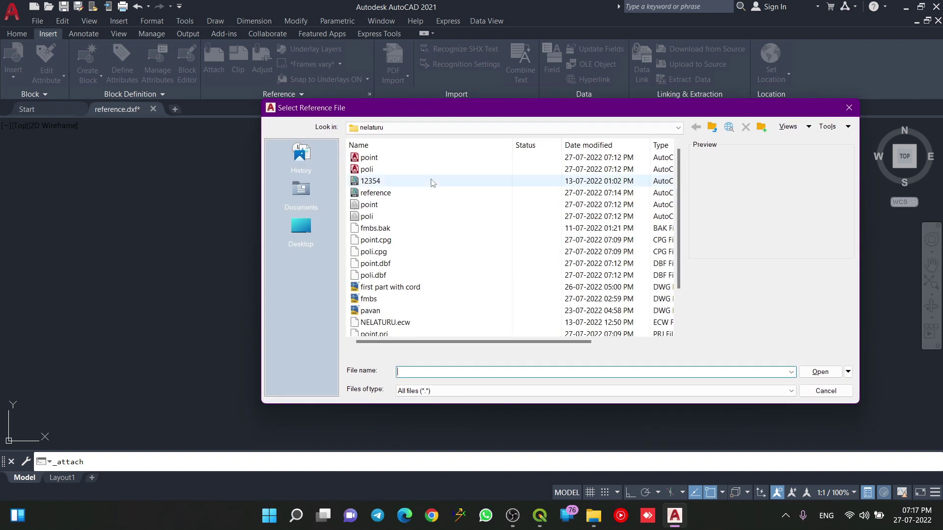
{"action": "scroll", "coordinate": [491, 196], "scroll_direction": "down", "scroll_amount": 2}
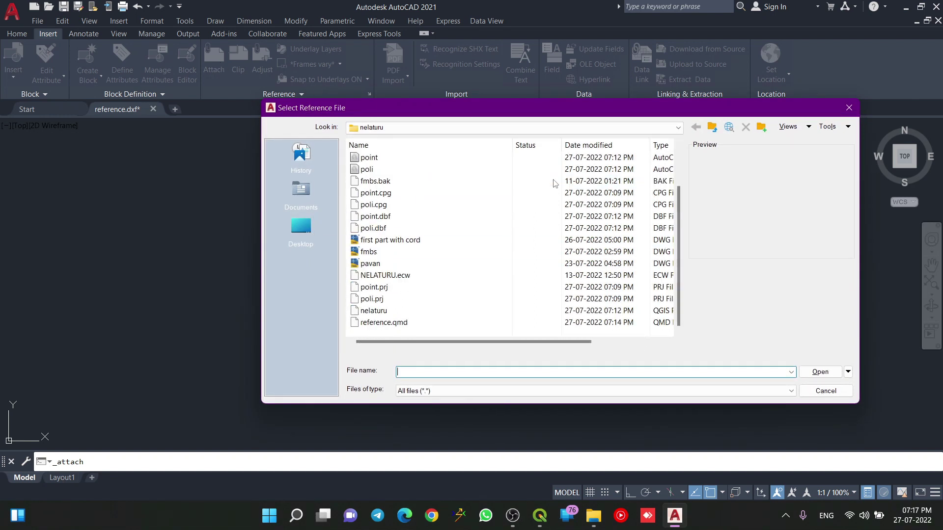
{"action": "left_click", "coordinate": [395, 277]}
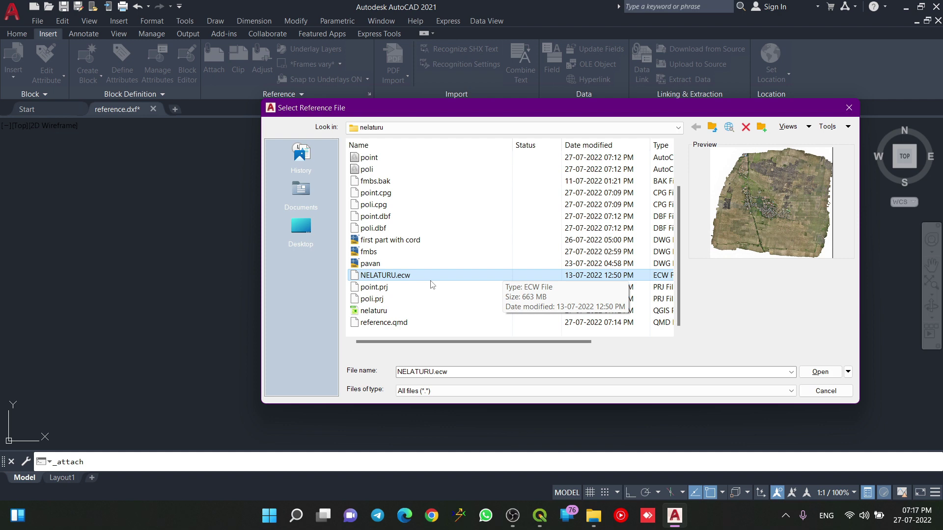
{"action": "left_click", "coordinate": [820, 372]}
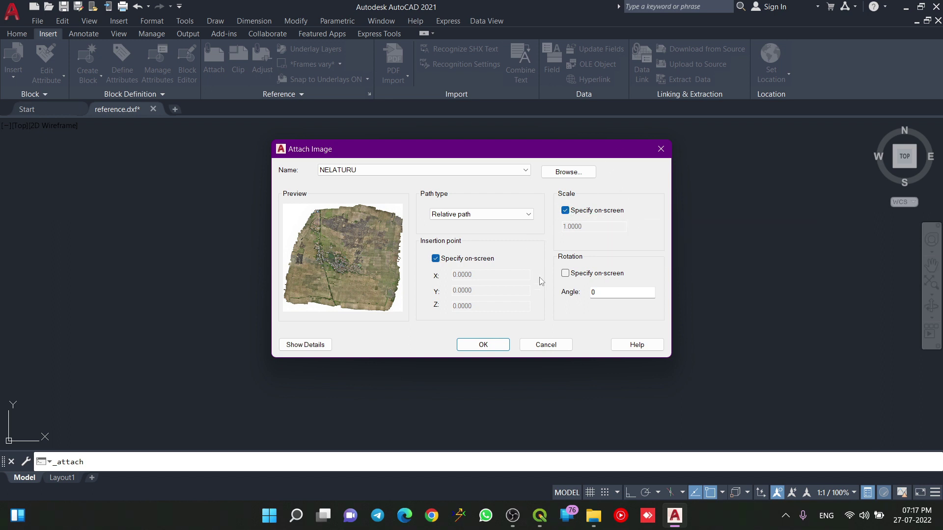
{"action": "left_click", "coordinate": [492, 347]}
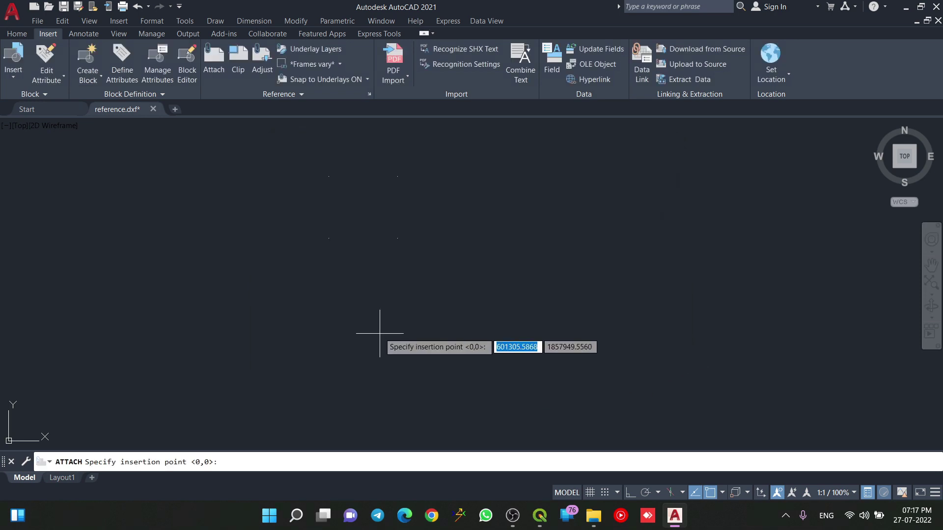
{"action": "left_click", "coordinate": [493, 293]}
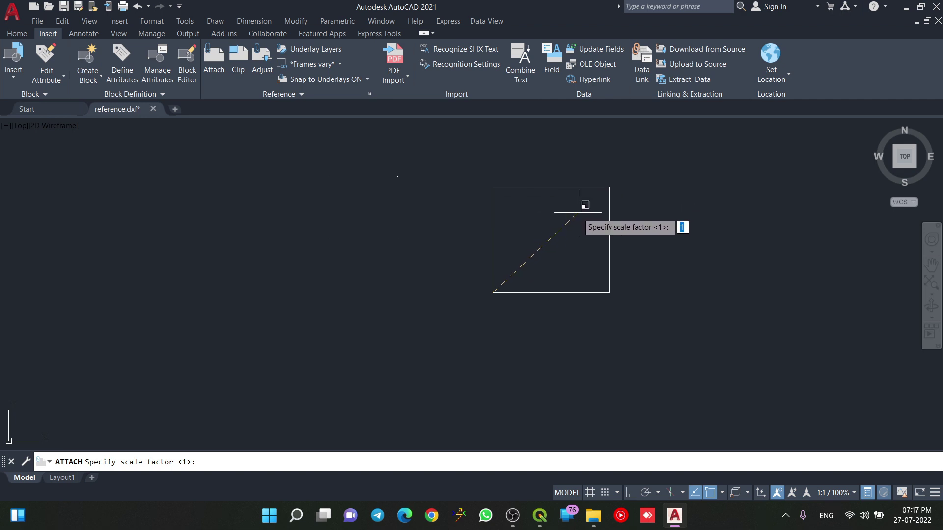
{"action": "left_click", "coordinate": [571, 206]}
Examine the attached image's village area and rooftops in close detail, and its position relative to the four corner points.
{"action": "middle_click_drag", "start_coordinate": [452, 260], "coordinate": [542, 329]}
{"action": "middle_click_drag", "start_coordinate": [617, 349], "coordinate": [598, 309]}
{"action": "scroll", "coordinate": [594, 336], "scroll_direction": "up", "scroll_amount": 4}
{"action": "left_click", "coordinate": [689, 347]}
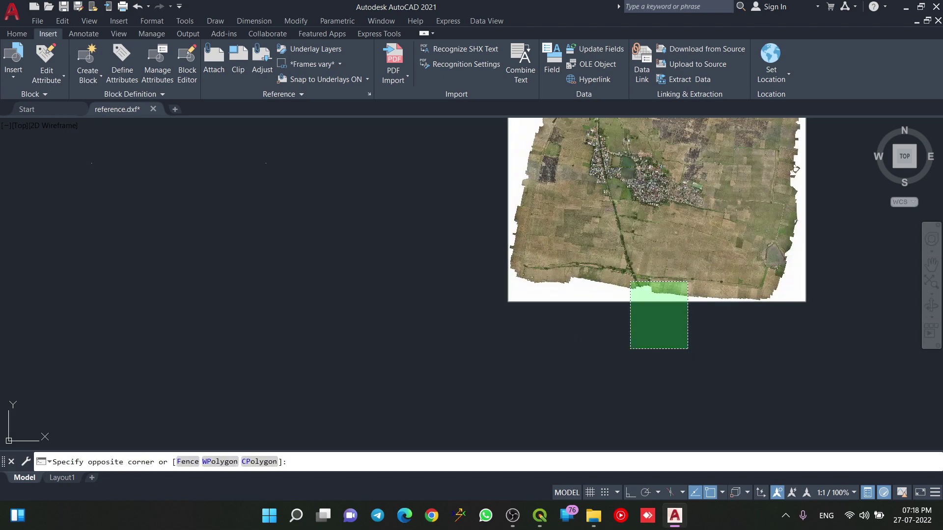
{"action": "left_click", "coordinate": [630, 287]}
{"action": "scroll", "coordinate": [540, 305], "scroll_direction": "down", "scroll_amount": 4}
{"action": "scroll", "coordinate": [511, 314], "scroll_direction": "up", "scroll_amount": 8}
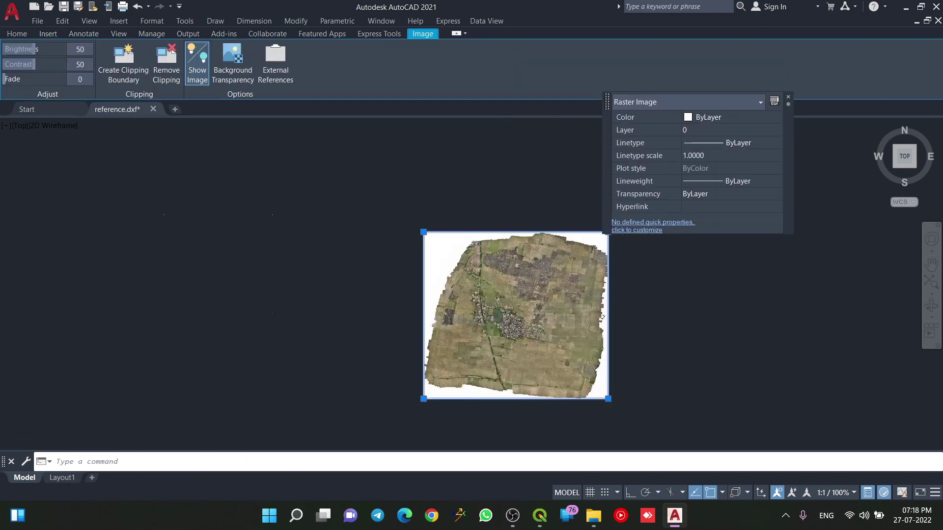
{"action": "scroll", "coordinate": [510, 311], "scroll_direction": "up", "scroll_amount": 8}
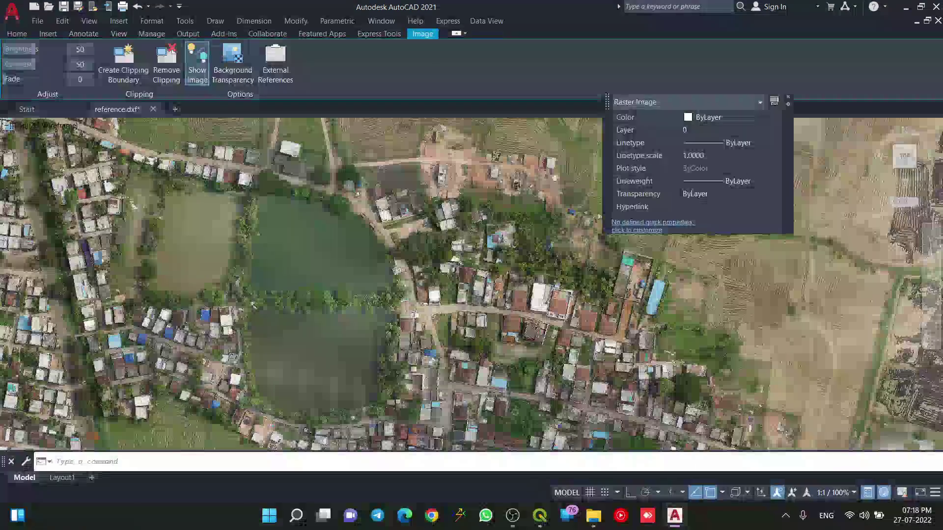
{"action": "middle_click_drag", "start_coordinate": [510, 311], "coordinate": [251, 349]}
{"action": "scroll", "coordinate": [448, 331], "scroll_direction": "down", "scroll_amount": 3}
{"action": "middle_click_drag", "start_coordinate": [448, 330], "coordinate": [584, 305]}
{"action": "scroll", "coordinate": [496, 312], "scroll_direction": "up", "scroll_amount": 6}
{"action": "scroll", "coordinate": [491, 314], "scroll_direction": "up", "scroll_amount": 5}
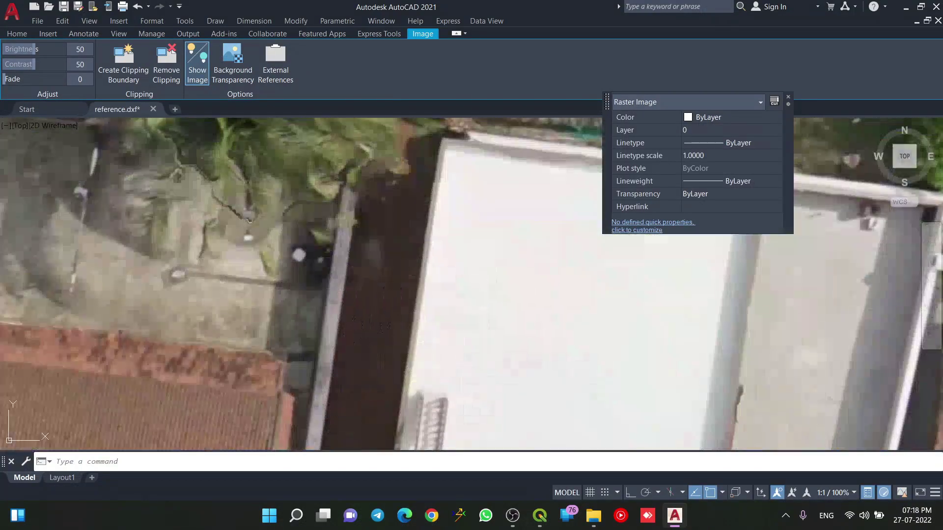
{"action": "scroll", "coordinate": [491, 314], "scroll_direction": "down", "scroll_amount": 6}
{"action": "scroll", "coordinate": [478, 251], "scroll_direction": "down", "scroll_amount": 7}
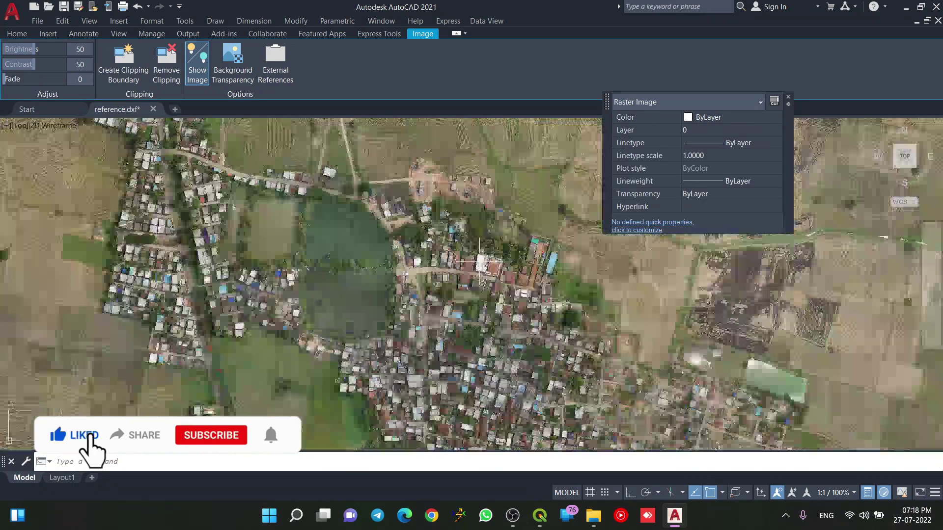
{"action": "middle_click_drag", "start_coordinate": [334, 324], "coordinate": [528, 257]}
{"action": "scroll", "coordinate": [473, 272], "scroll_direction": "down", "scroll_amount": 8}
{"action": "scroll", "coordinate": [528, 256], "scroll_direction": "down", "scroll_amount": 6}
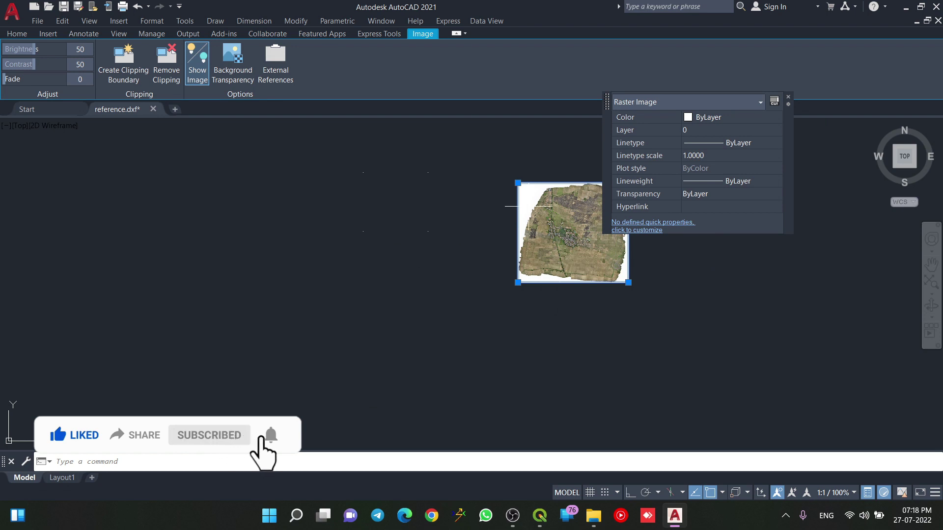
{"action": "middle_click_drag", "start_coordinate": [530, 206], "coordinate": [507, 228]}
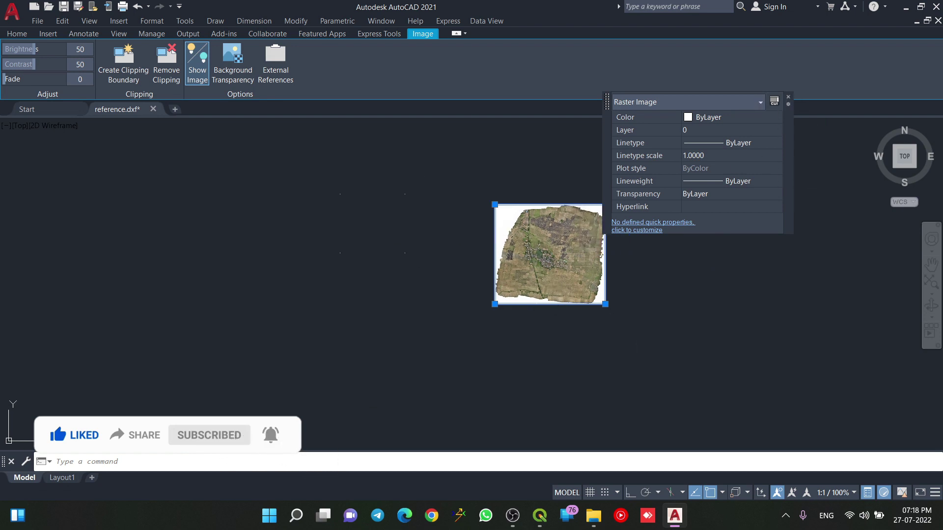
Align the image by its lower-left and upper-right corners to the matching corner points, scaling it to the alignment points.
{"action": "key", "text": "Escape"}
{"action": "left_click", "coordinate": [646, 326]}
{"action": "left_click", "coordinate": [580, 273]}
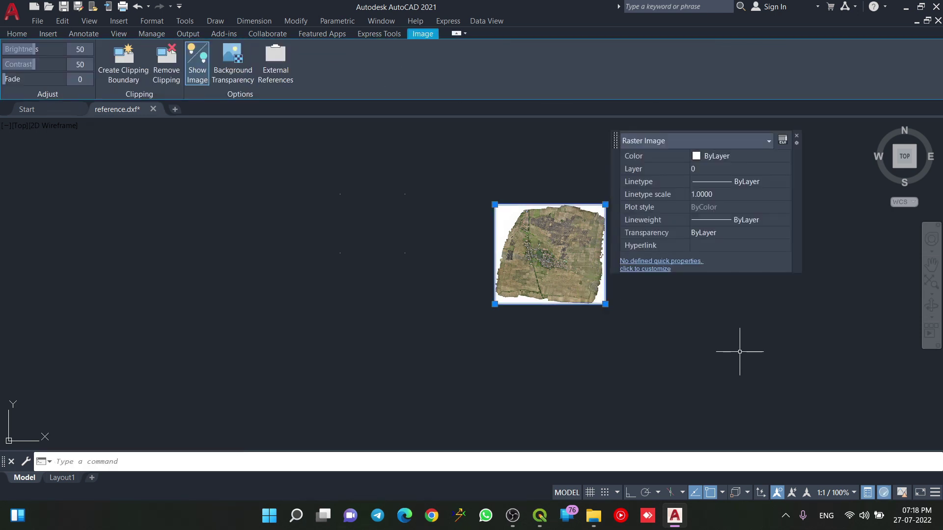
{"action": "type", "text": "align"}
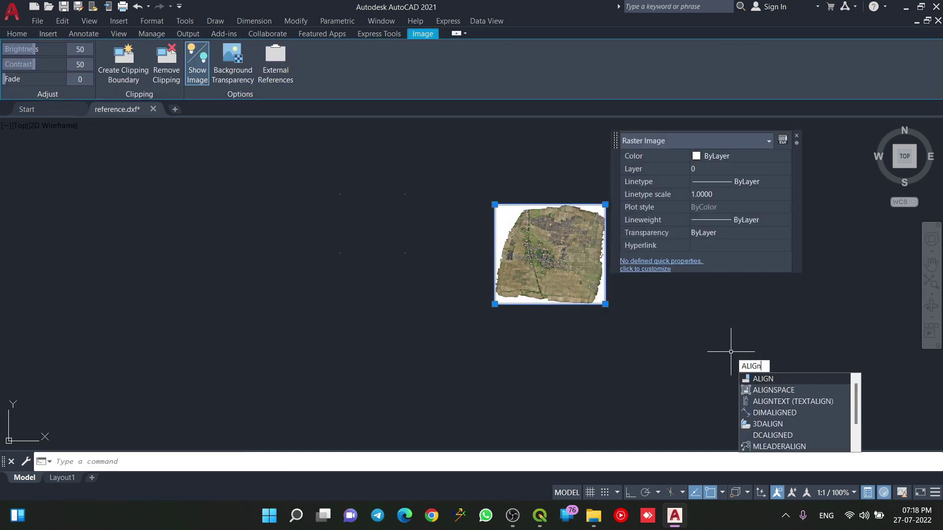
{"action": "key", "text": "Return"}
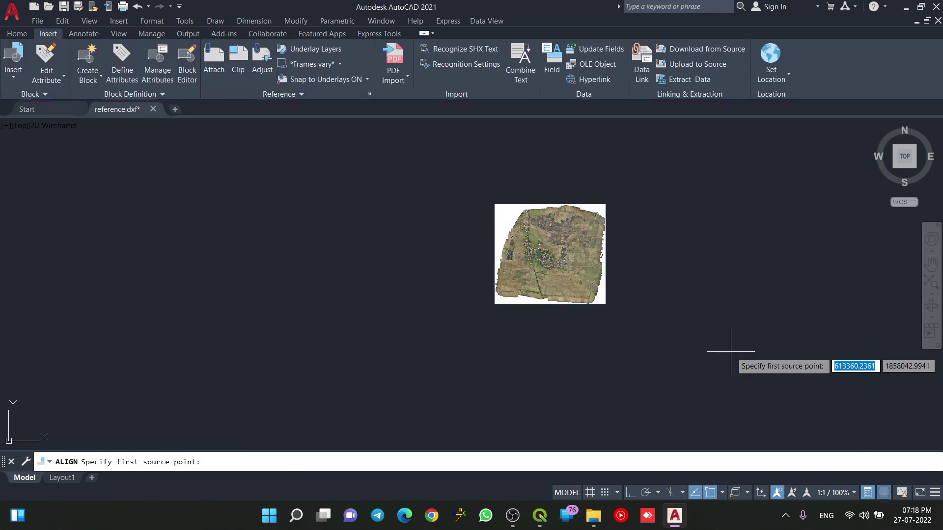
{"action": "left_click", "coordinate": [493, 304]}
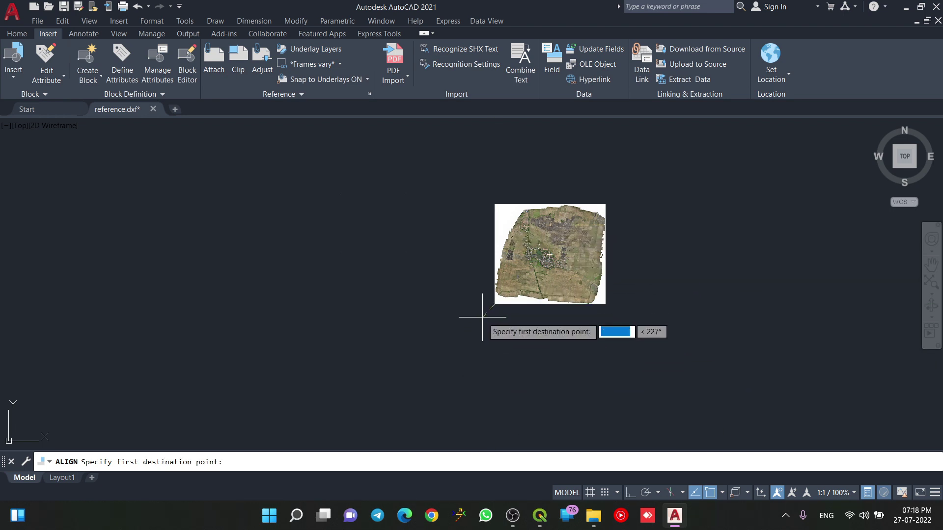
{"action": "left_click", "coordinate": [340, 253]}
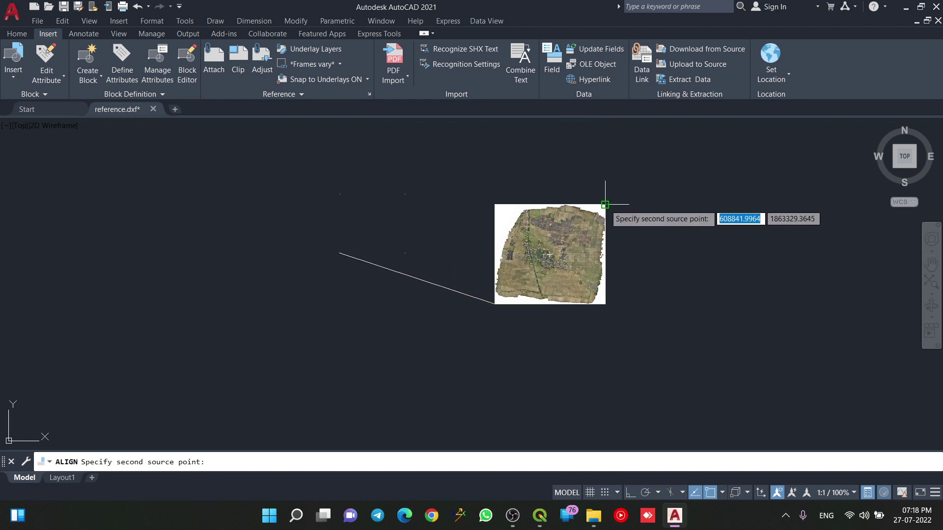
{"action": "left_click", "coordinate": [589, 202]}
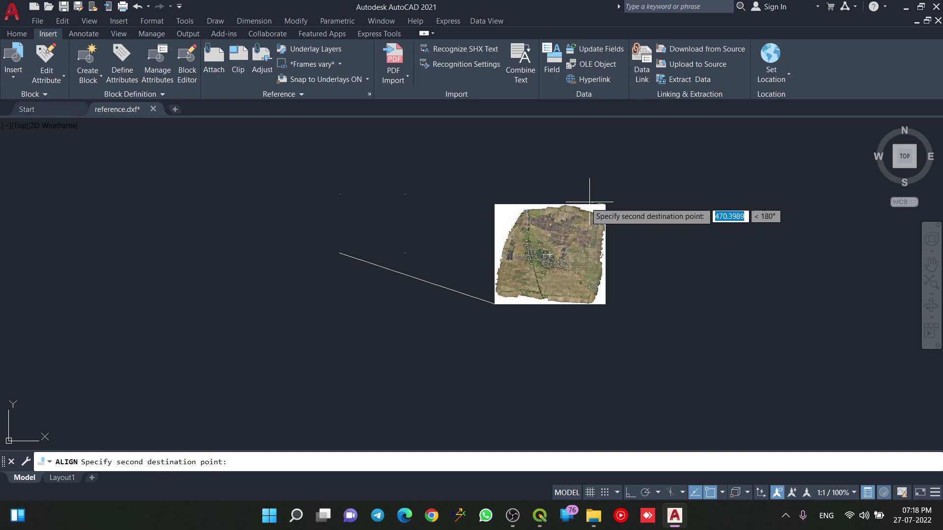
{"action": "left_click", "coordinate": [405, 194]}
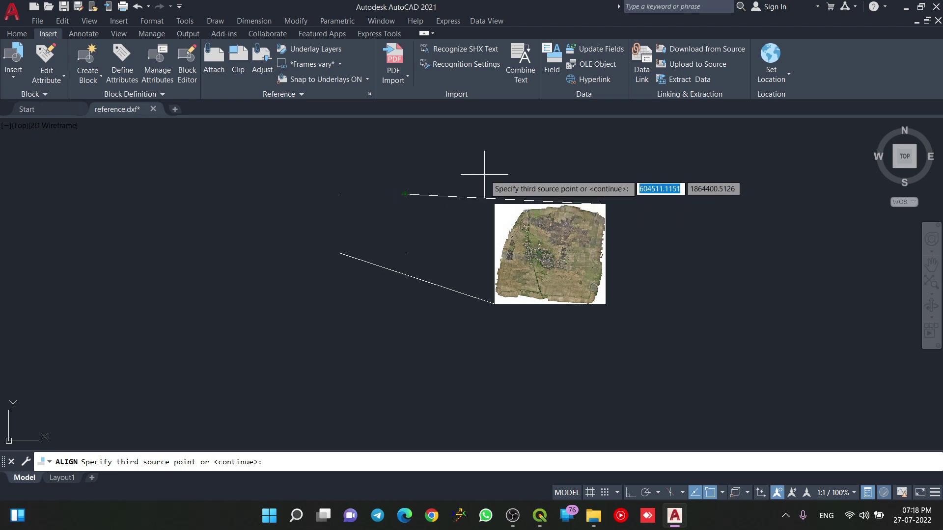
{"action": "key", "text": "Return"}
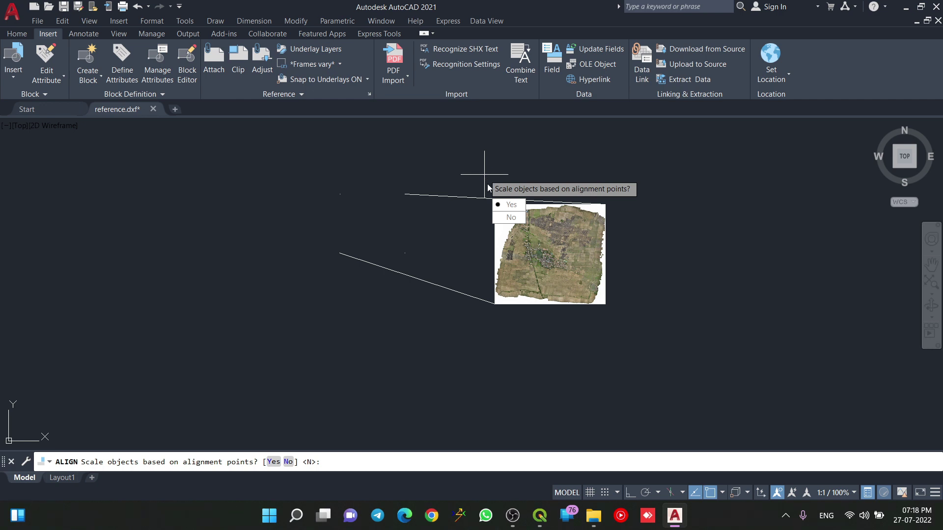
{"action": "type", "text": "y"}
{"action": "key", "text": "Return"}
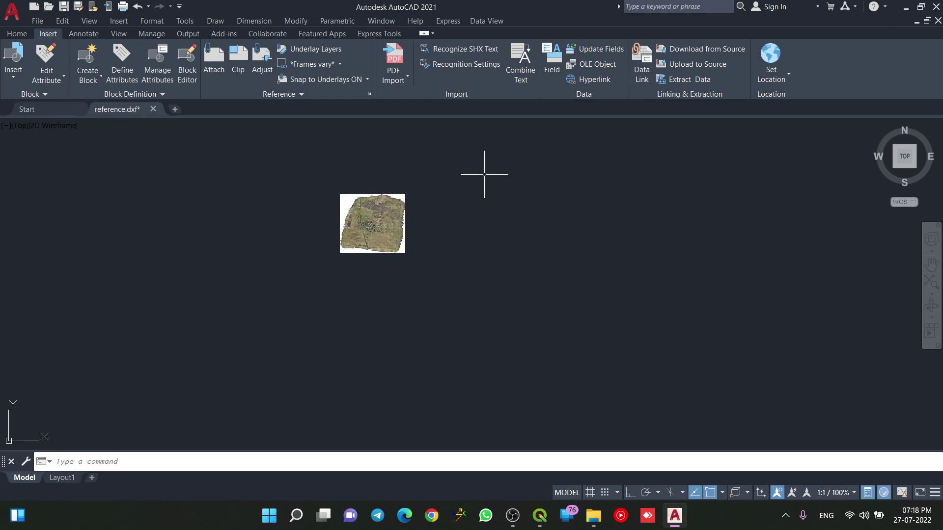
Set the point style to the circle with an X through it.
{"action": "scroll", "coordinate": [320, 206], "scroll_direction": "up", "scroll_amount": 6}
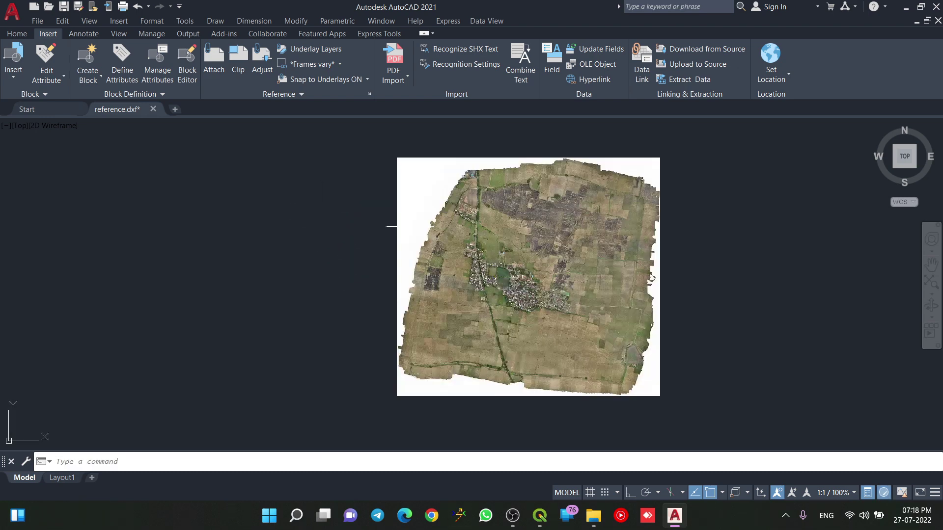
{"action": "middle_click_drag", "start_coordinate": [650, 413], "coordinate": [615, 352]}
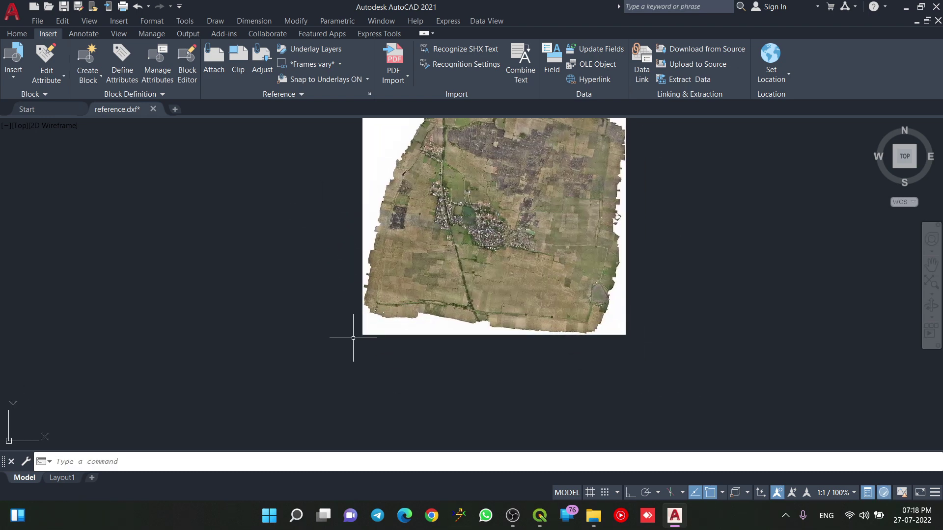
{"action": "scroll", "coordinate": [353, 338], "scroll_direction": "up", "scroll_amount": 2}
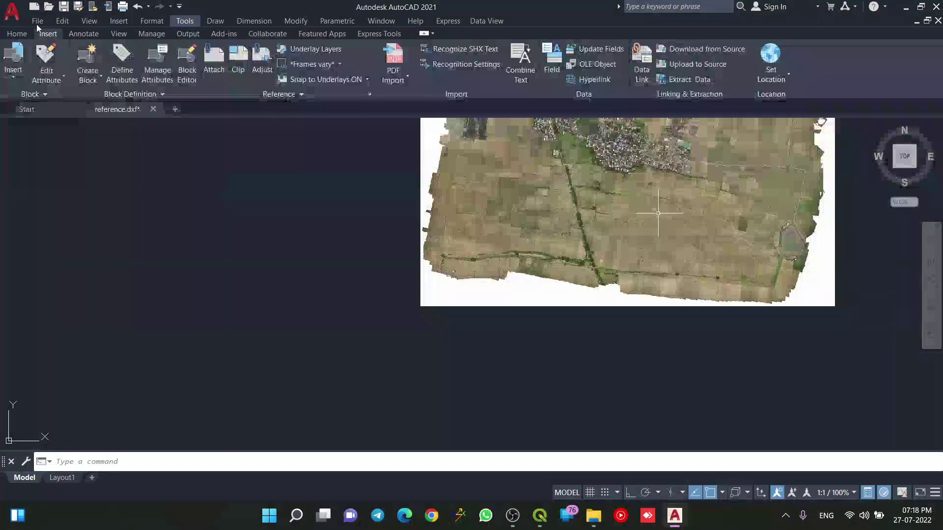
{"action": "left_click", "coordinate": [28, 34]}
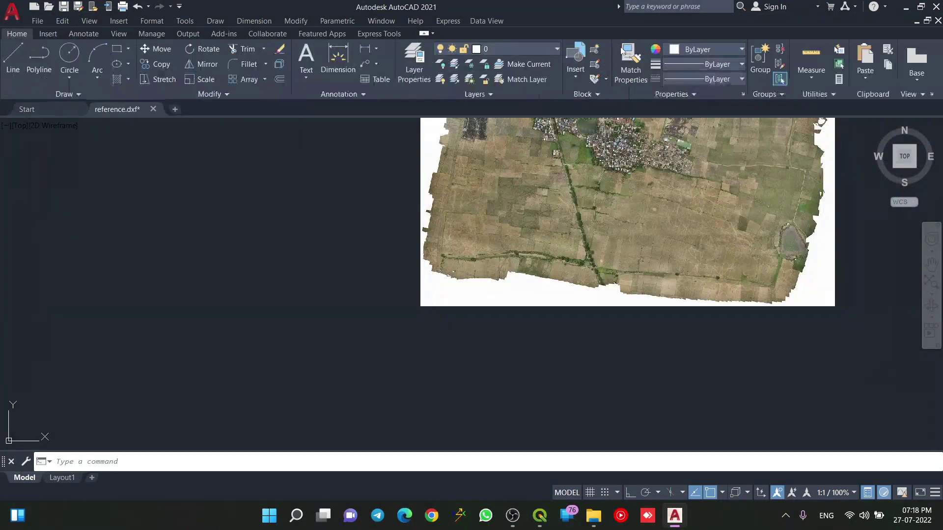
{"action": "left_click", "coordinate": [833, 93]}
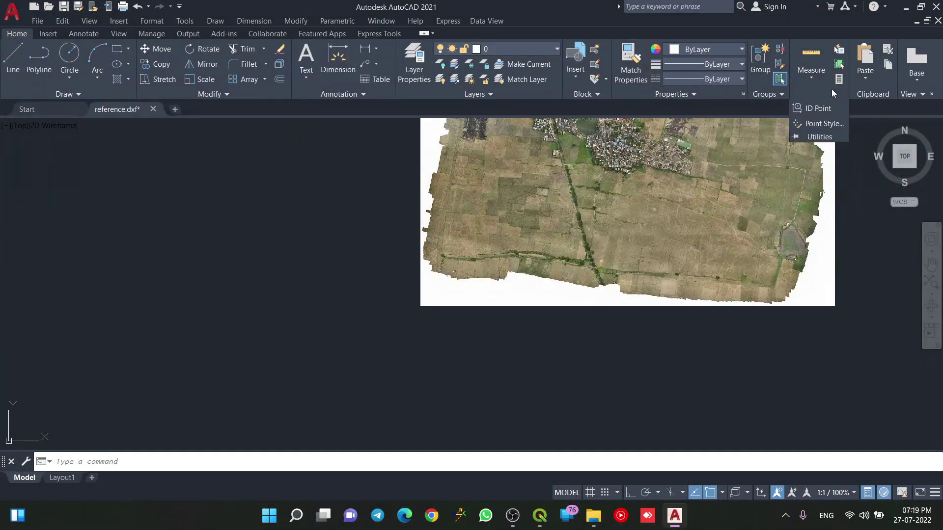
{"action": "left_click", "coordinate": [829, 123]}
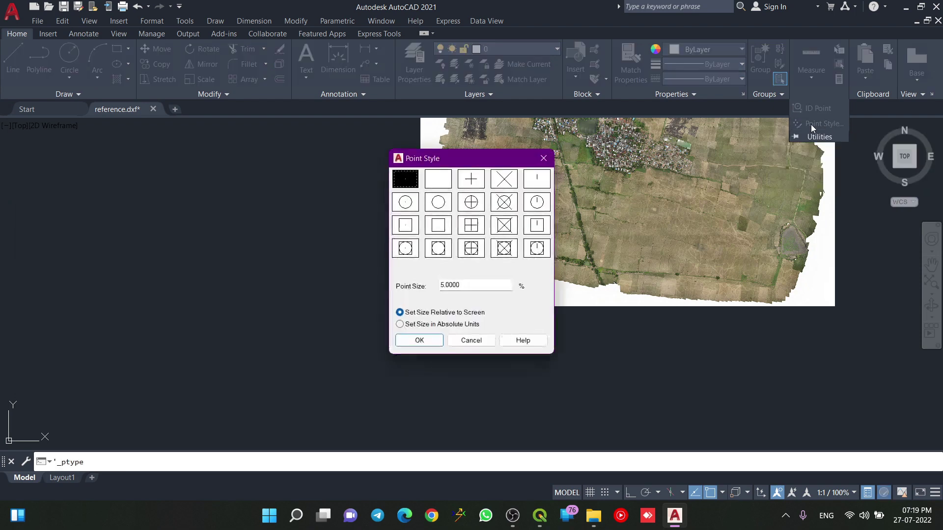
{"action": "left_click", "coordinate": [508, 203]}
{"action": "left_click", "coordinate": [420, 340]}
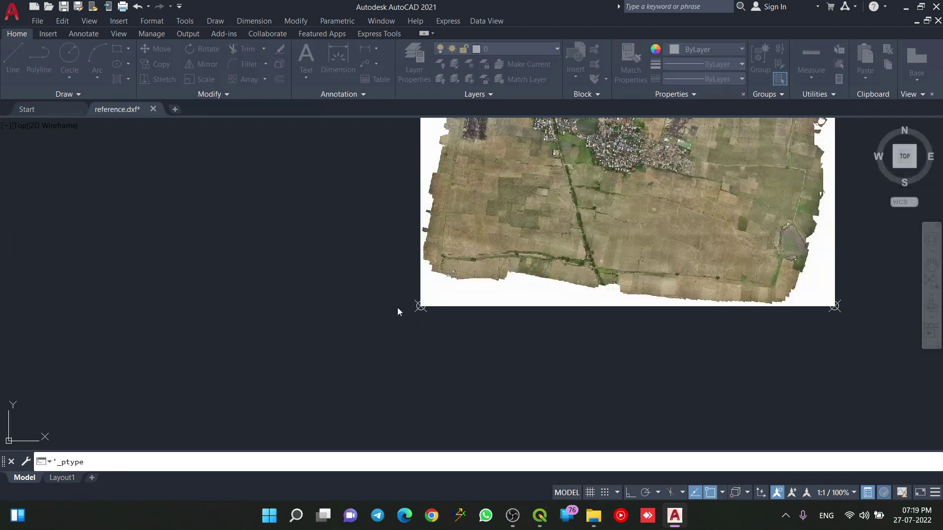
Inspect the aligned image's corners up close against the point markers, including the lower-left corner.
{"action": "scroll", "coordinate": [422, 312], "scroll_direction": "up", "scroll_amount": 10}
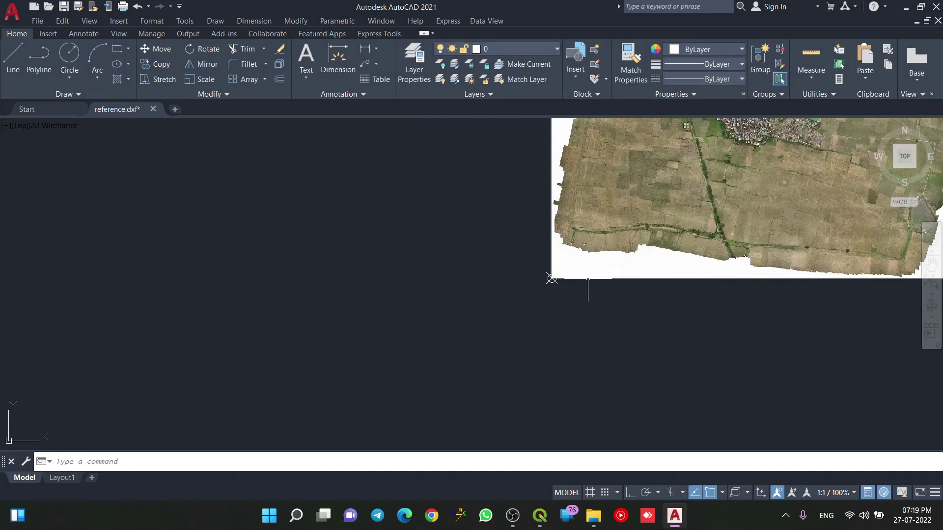
{"action": "scroll", "coordinate": [533, 253], "scroll_direction": "up", "scroll_amount": 10}
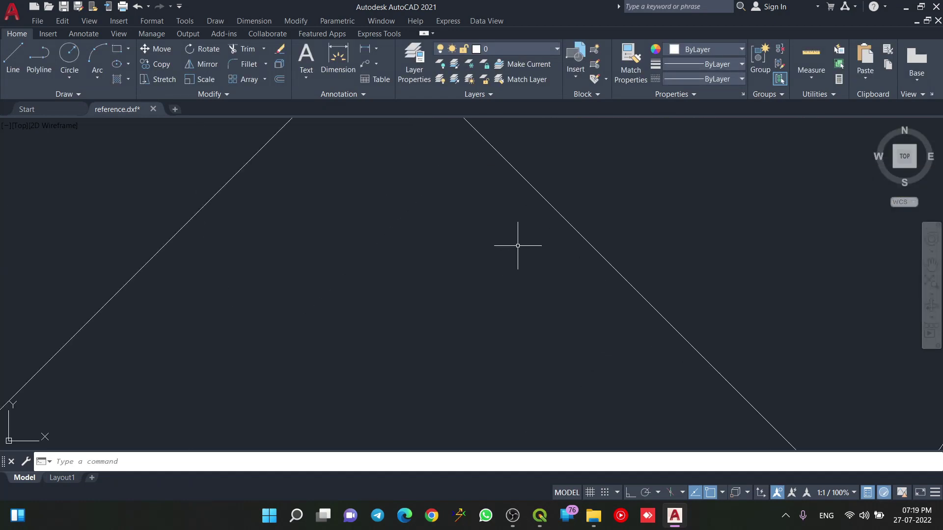
{"action": "middle_click_drag", "start_coordinate": [449, 133], "coordinate": [549, 465]}
{"action": "scroll", "coordinate": [393, 311], "scroll_direction": "down", "scroll_amount": 8}
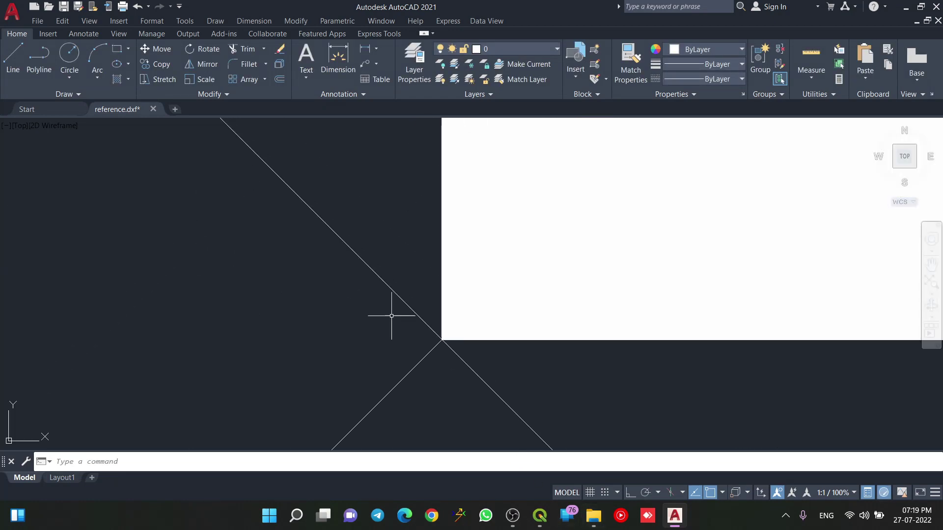
{"action": "scroll", "coordinate": [396, 304], "scroll_direction": "down", "scroll_amount": 8}
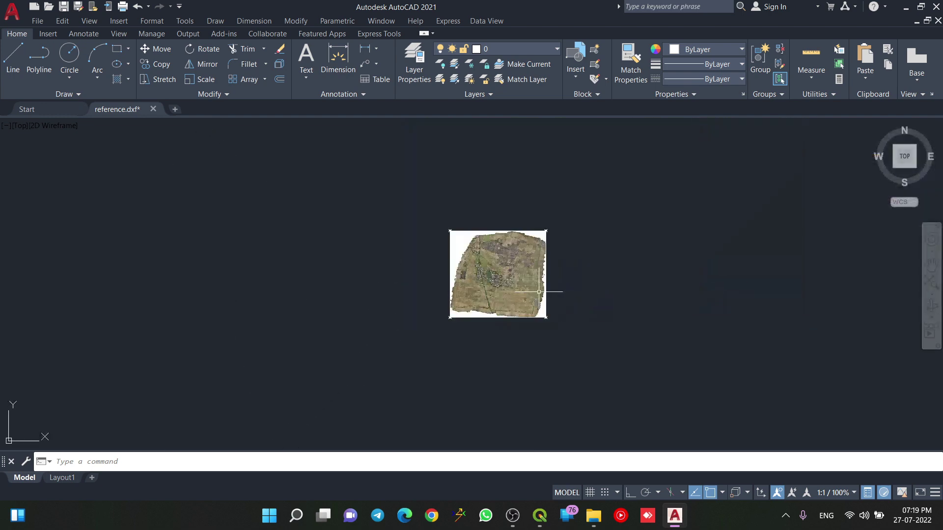
{"action": "scroll", "coordinate": [555, 275], "scroll_direction": "up", "scroll_amount": 5}
{"action": "scroll", "coordinate": [568, 262], "scroll_direction": "down", "scroll_amount": 4}
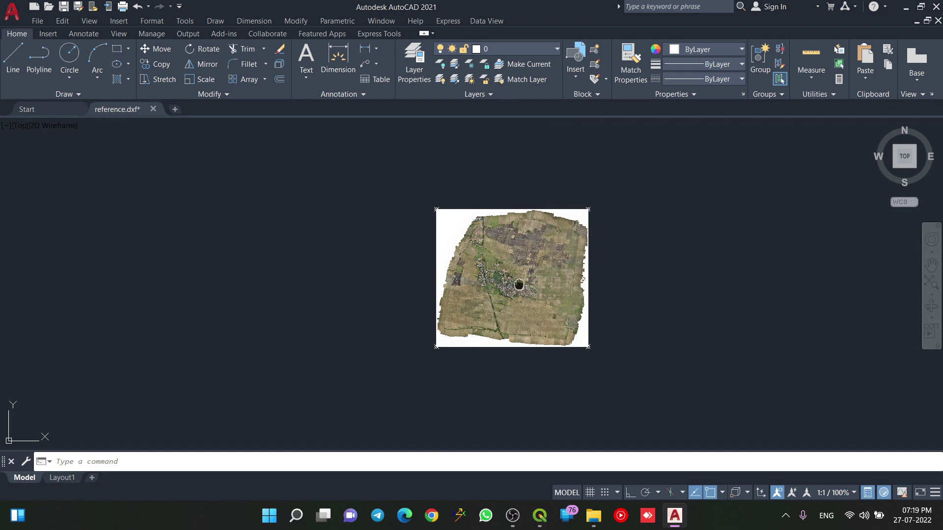
{"action": "middle_click_drag", "start_coordinate": [519, 285], "coordinate": [505, 254]}
{"action": "scroll", "coordinate": [506, 254], "scroll_direction": "down", "scroll_amount": 1}
{"action": "scroll", "coordinate": [490, 268], "scroll_direction": "up", "scroll_amount": 3}
{"action": "scroll", "coordinate": [604, 154], "scroll_direction": "down", "scroll_amount": 1}
{"action": "middle_click_drag", "start_coordinate": [583, 191], "coordinate": [515, 297]}
Save the drawing as fixing.dwg in the nelaturu folder, and save it again after adjusting the view.
{"action": "key", "text": "ctrl+s"}
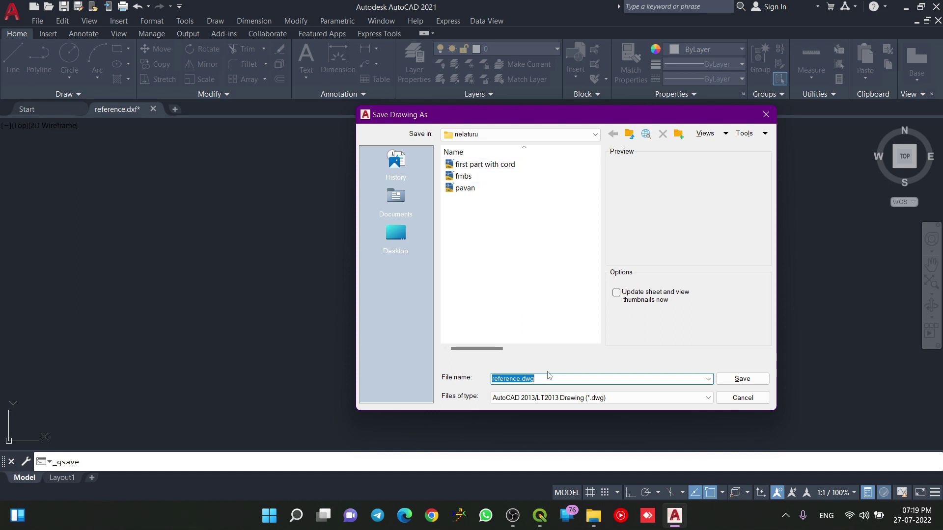
{"action": "left_click", "coordinate": [523, 379]}
{"action": "left_click", "coordinate": [736, 379]}
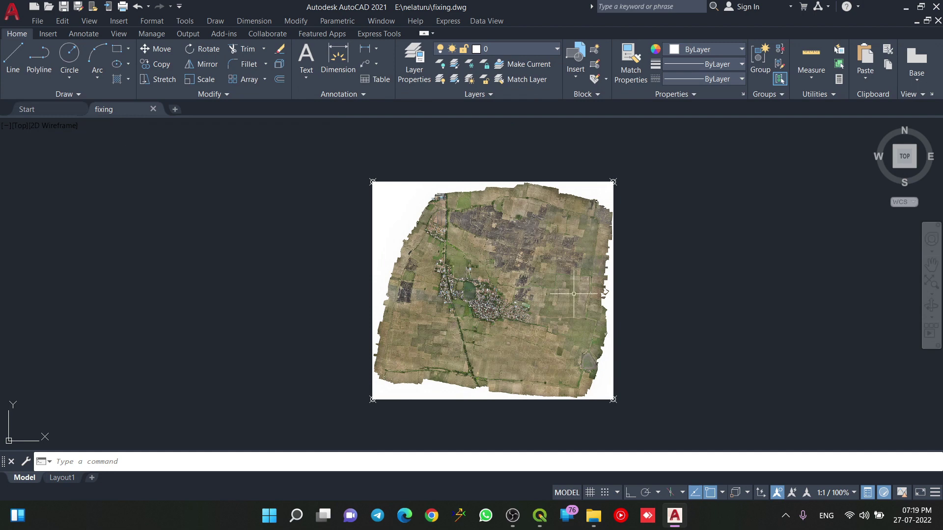
{"action": "scroll", "coordinate": [454, 277], "scroll_direction": "down", "scroll_amount": 3}
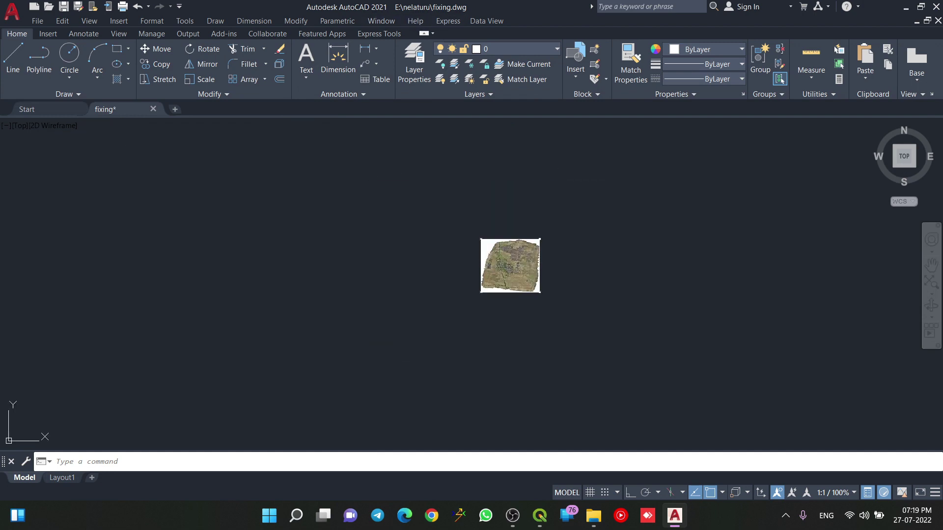
{"action": "key", "text": "ctrl+s"}
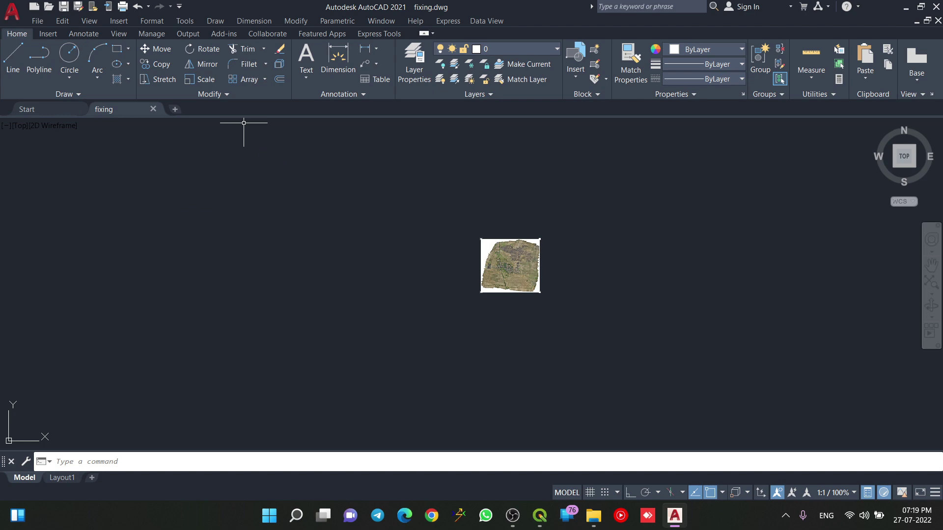
Switch to File Explorer and browse drive E to the nelaturu folder to locate the saved fixing drawing.
{"action": "left_click", "coordinate": [905, 7]}
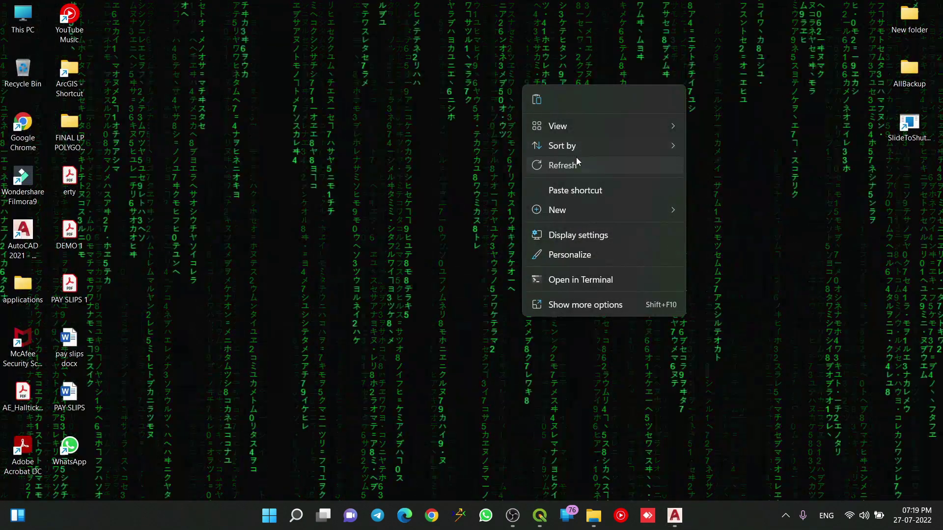
{"action": "left_click", "coordinate": [565, 165]}
{"action": "double_click", "coordinate": [25, 22]}
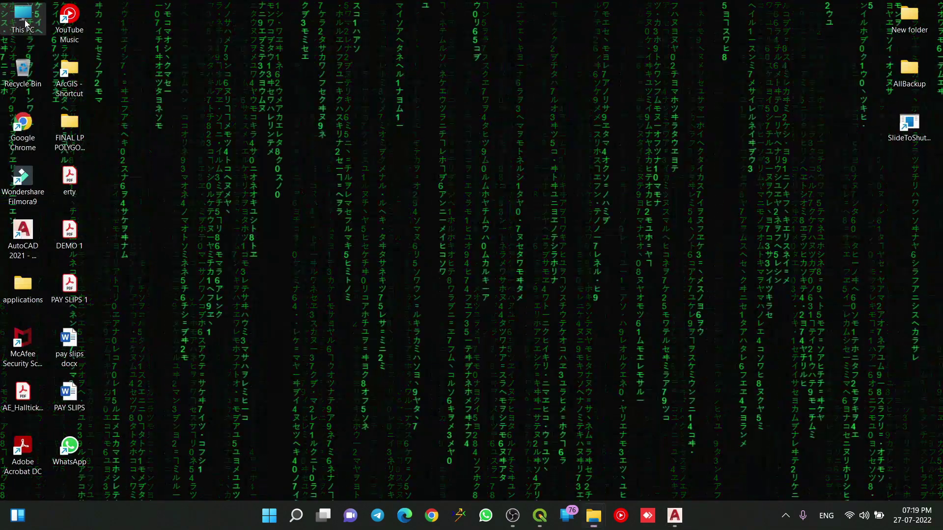
{"action": "double_click", "coordinate": [558, 268]}
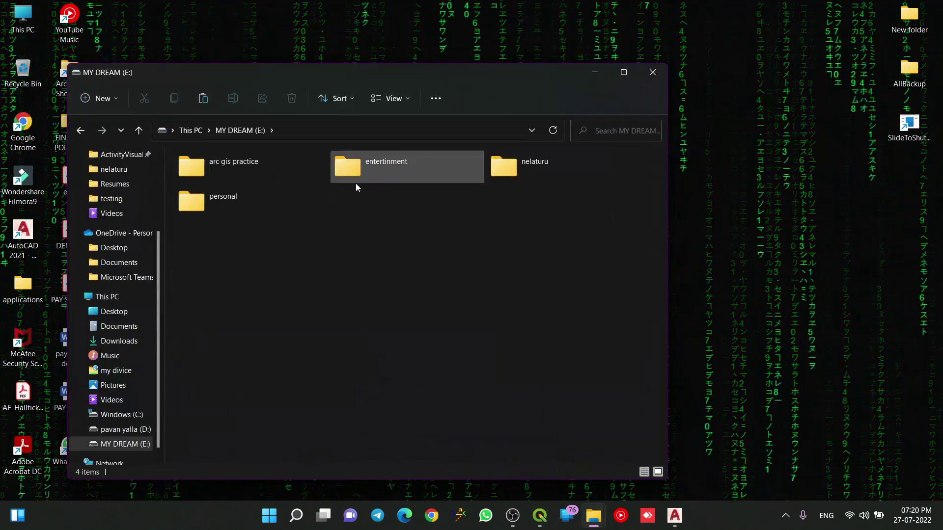
{"action": "left_click", "coordinate": [494, 174]}
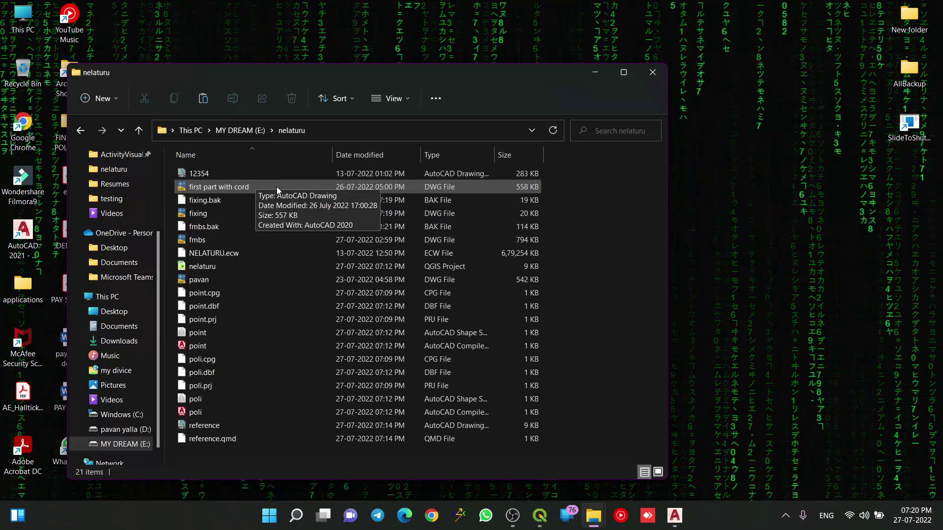
{"action": "double_click", "coordinate": [206, 246]}
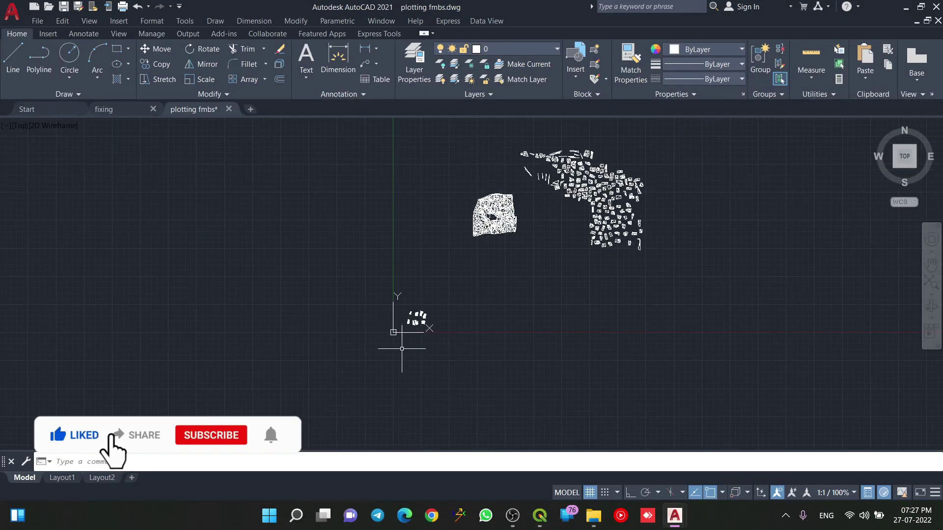
Survey the plotting fmbs drawing, examining the scattered parcel sketches and the grouped parcel blocks near the origin.
{"action": "scroll", "coordinate": [419, 337], "scroll_direction": "up", "scroll_amount": 6}
{"action": "middle_click_drag", "start_coordinate": [515, 246], "coordinate": [410, 381]}
{"action": "scroll", "coordinate": [410, 381], "scroll_direction": "down", "scroll_amount": 4}
{"action": "middle_click_drag", "start_coordinate": [468, 296], "coordinate": [379, 353]}
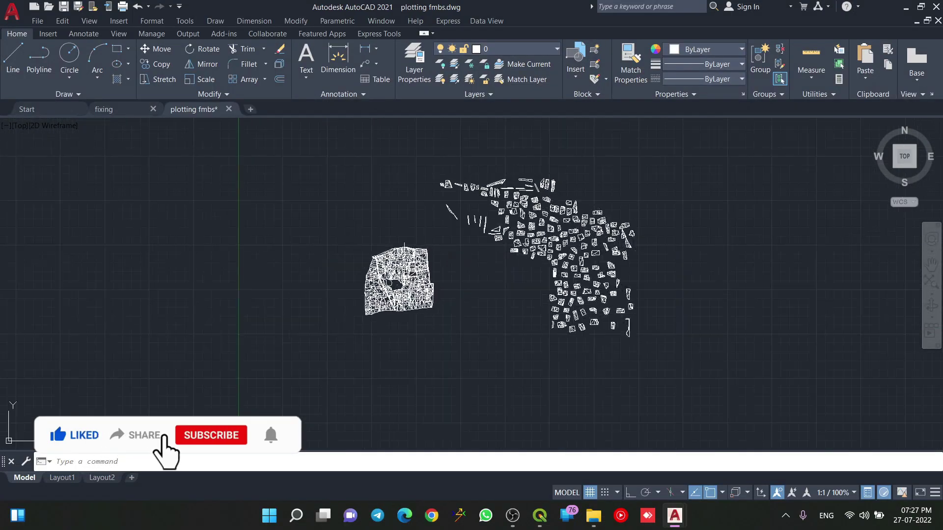
{"action": "scroll", "coordinate": [401, 316], "scroll_direction": "up", "scroll_amount": 6}
{"action": "middle_click_drag", "start_coordinate": [511, 182], "coordinate": [426, 321]}
{"action": "scroll", "coordinate": [426, 321], "scroll_direction": "down", "scroll_amount": 4}
{"action": "middle_click_drag", "start_coordinate": [464, 290], "coordinate": [446, 265]}
{"action": "scroll", "coordinate": [280, 337], "scroll_direction": "down", "scroll_amount": 5}
{"action": "scroll", "coordinate": [353, 337], "scroll_direction": "up", "scroll_amount": 8}
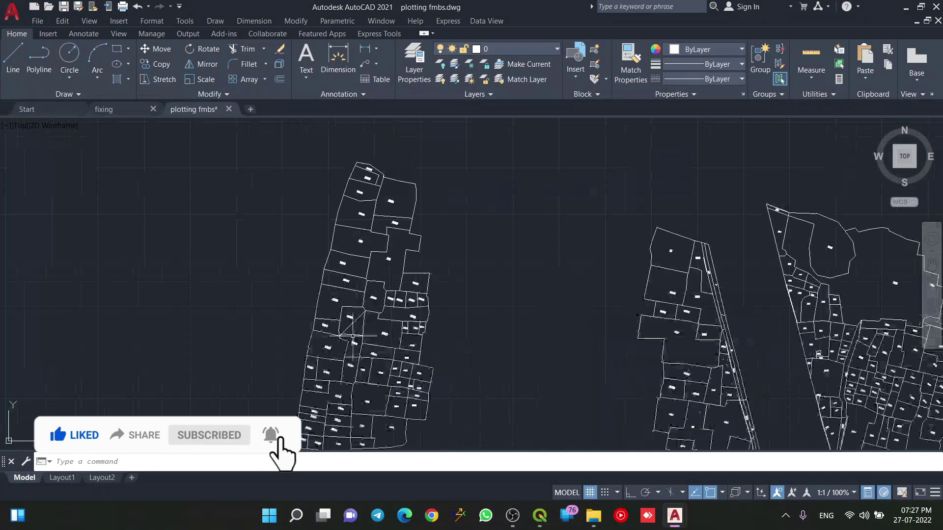
{"action": "scroll", "coordinate": [353, 336], "scroll_direction": "up", "scroll_amount": 3}
{"action": "scroll", "coordinate": [551, 225], "scroll_direction": "down", "scroll_amount": 12}
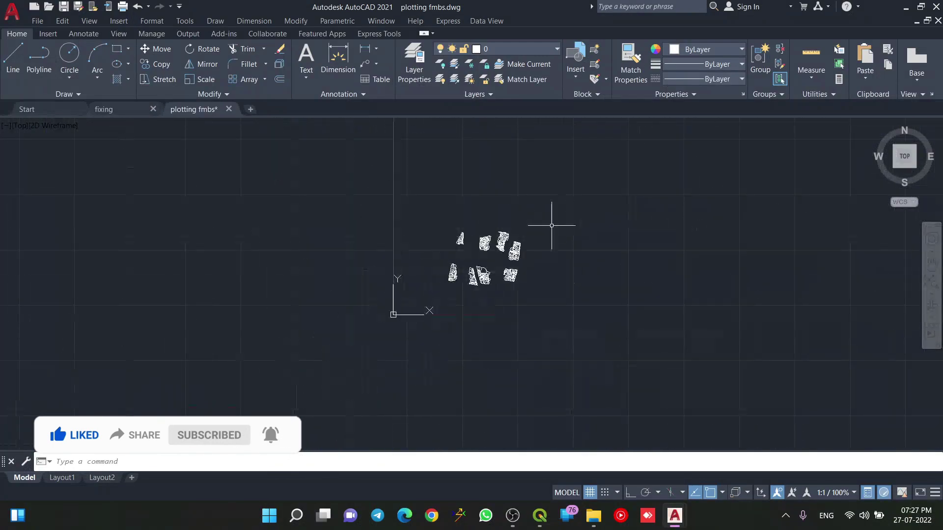
Examine the assembled village map in the plotting fmbs drawing, then the parcel numbers in the triangular block near the origin.
{"action": "middle_click_drag", "start_coordinate": [551, 225], "coordinate": [452, 379]}
{"action": "scroll", "coordinate": [452, 379], "scroll_direction": "down", "scroll_amount": 2}
{"action": "middle_click_drag", "start_coordinate": [566, 249], "coordinate": [448, 330]}
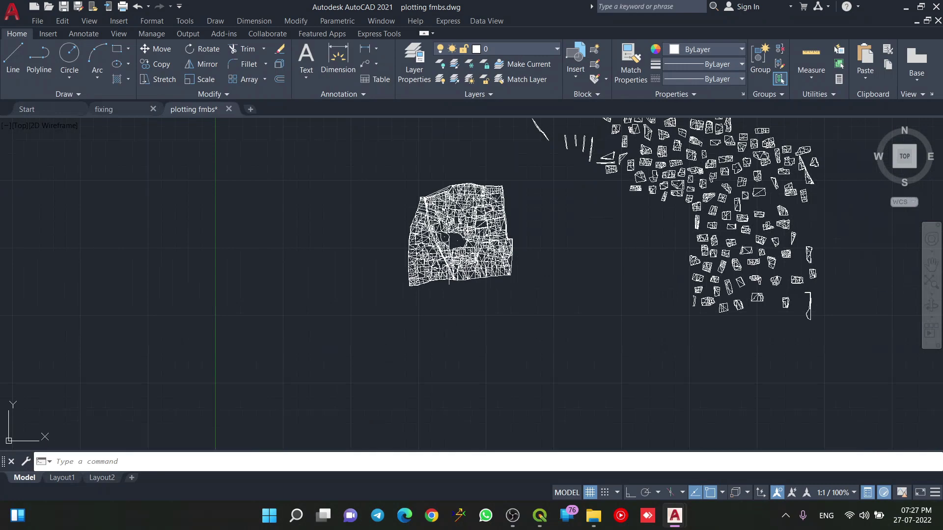
{"action": "scroll", "coordinate": [448, 330], "scroll_direction": "up", "scroll_amount": 4}
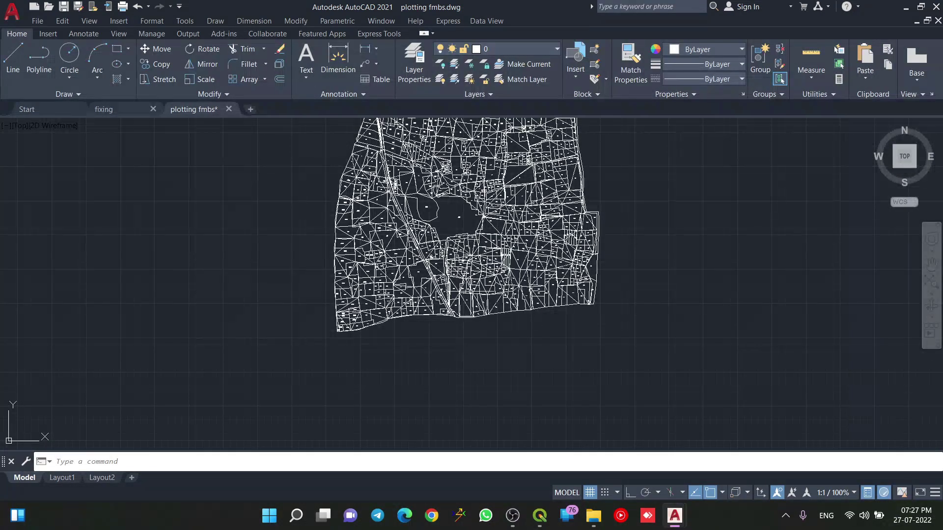
{"action": "scroll", "coordinate": [442, 315], "scroll_direction": "down", "scroll_amount": 4}
{"action": "middle_click_drag", "start_coordinate": [442, 315], "coordinate": [399, 311]}
{"action": "scroll", "coordinate": [353, 286], "scroll_direction": "up", "scroll_amount": 3}
{"action": "scroll", "coordinate": [354, 286], "scroll_direction": "up", "scroll_amount": 8}
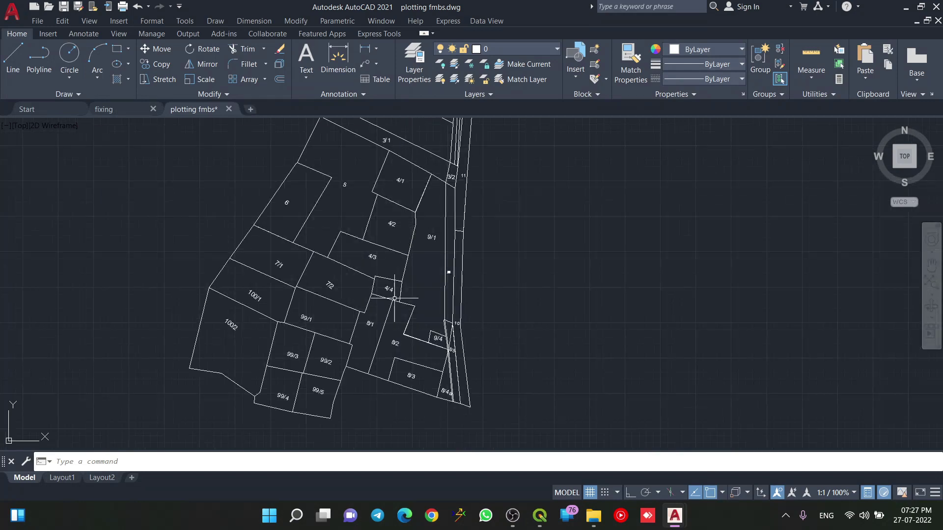
{"action": "scroll", "coordinate": [394, 298], "scroll_direction": "down", "scroll_amount": 5}
{"action": "middle_click_drag", "start_coordinate": [423, 326], "coordinate": [268, 223]}
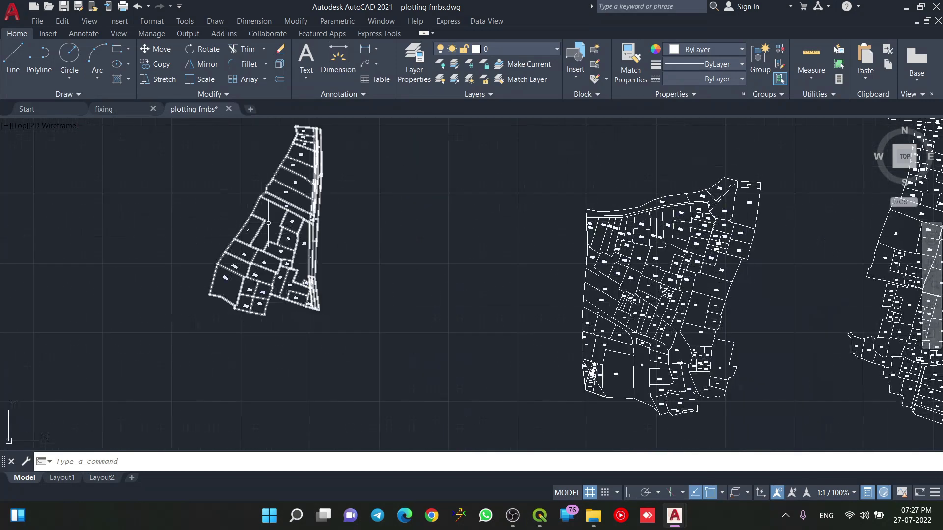
In the fixing drawing, set the point style to the single dot.
{"action": "left_click", "coordinate": [106, 109]}
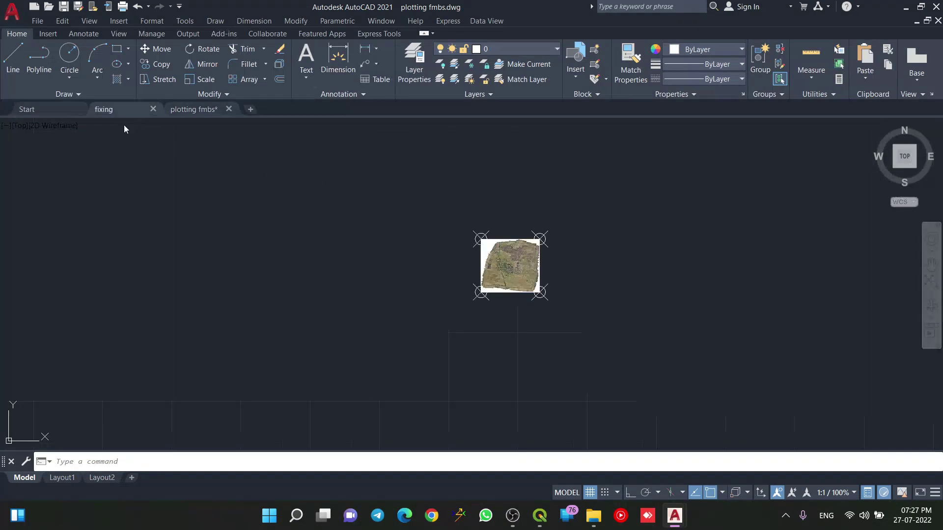
{"action": "scroll", "coordinate": [510, 269], "scroll_direction": "up", "scroll_amount": 6}
{"action": "scroll", "coordinate": [444, 260], "scroll_direction": "up", "scroll_amount": 8}
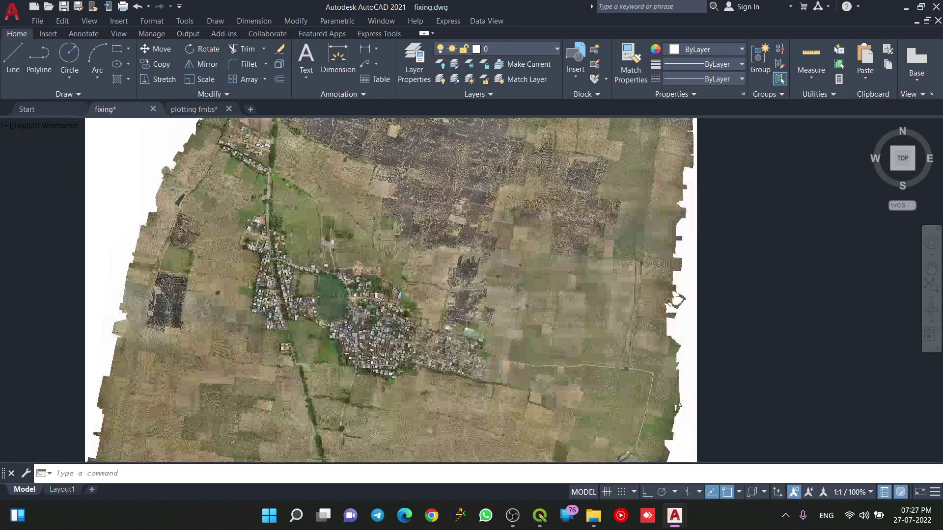
{"action": "scroll", "coordinate": [495, 284], "scroll_direction": "down", "scroll_amount": 8}
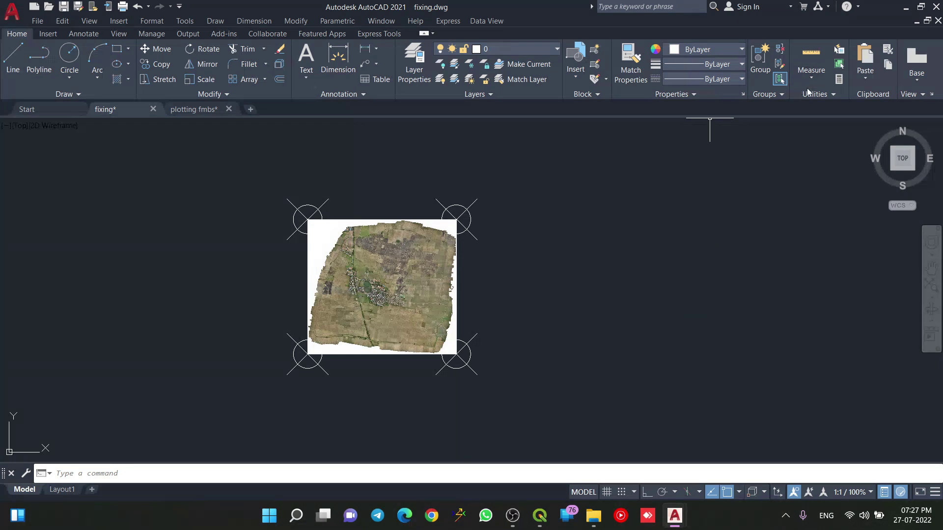
{"action": "left_click", "coordinate": [824, 124]}
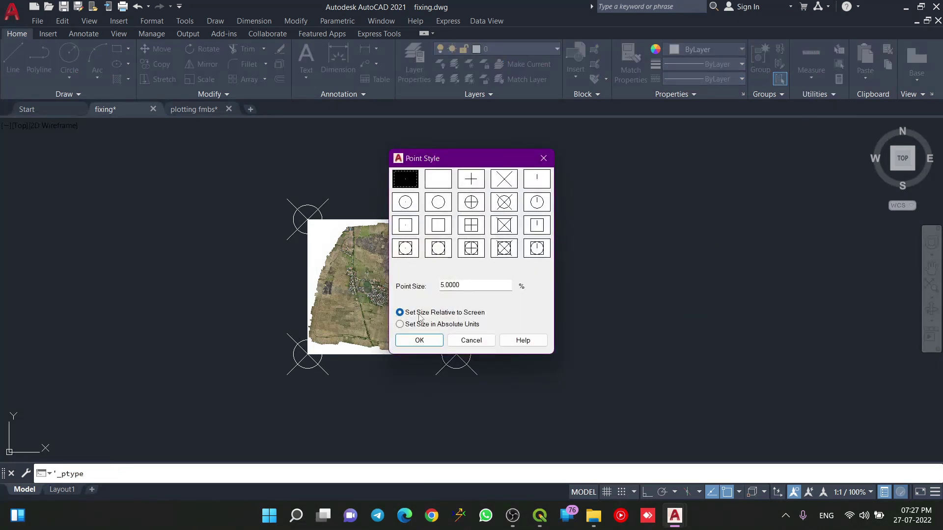
{"action": "left_click", "coordinate": [419, 340]}
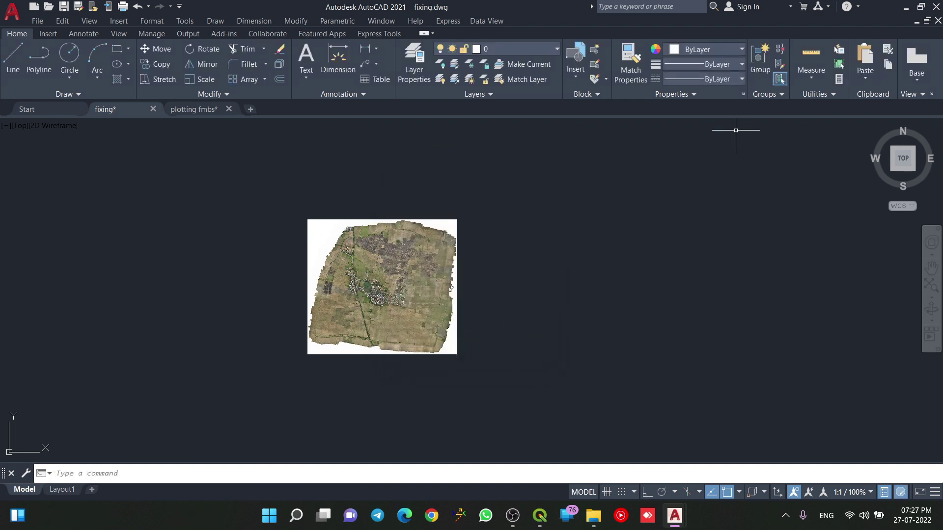
{"action": "scroll", "coordinate": [408, 218], "scroll_direction": "up", "scroll_amount": 3}
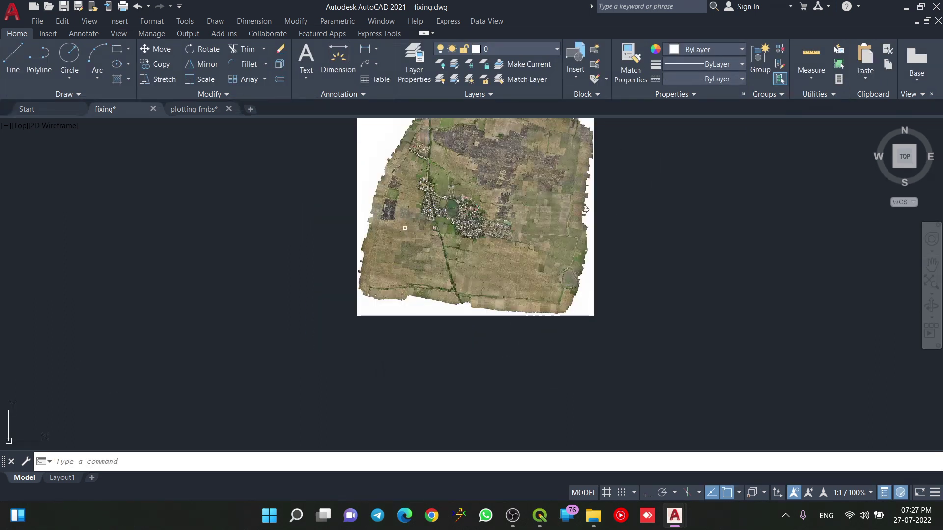
Return to the plotting fmbs drawing and compare the individual parcel sketches with the assembled village map.
{"action": "scroll", "coordinate": [412, 252], "scroll_direction": "down", "scroll_amount": 10}
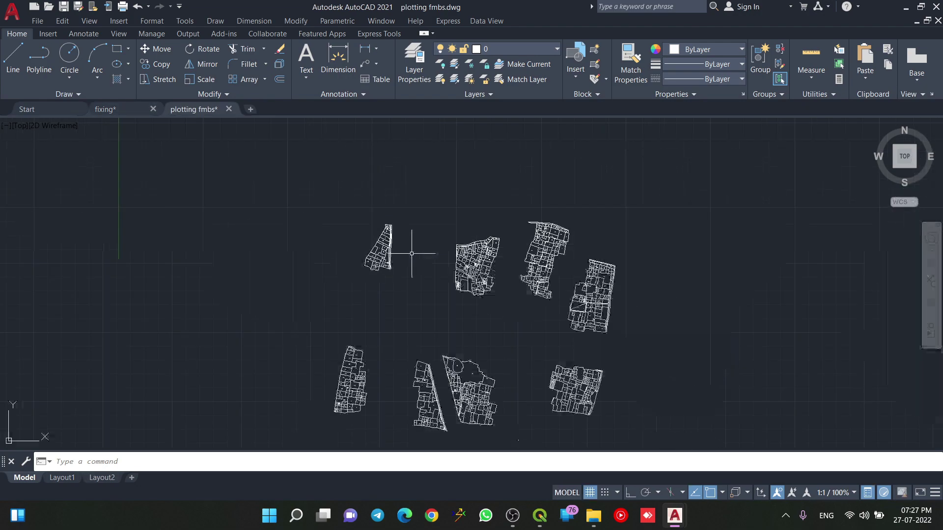
{"action": "middle_click_drag", "start_coordinate": [565, 239], "coordinate": [424, 320]}
{"action": "scroll", "coordinate": [521, 150], "scroll_direction": "up", "scroll_amount": 3}
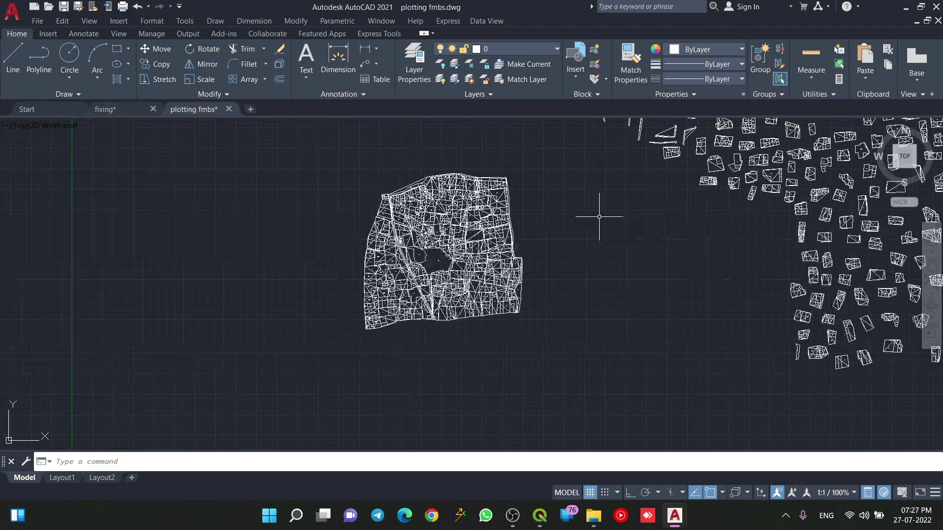
{"action": "middle_click_drag", "start_coordinate": [618, 218], "coordinate": [406, 315]}
{"action": "scroll", "coordinate": [405, 315], "scroll_direction": "down", "scroll_amount": 2}
{"action": "scroll", "coordinate": [486, 201], "scroll_direction": "up", "scroll_amount": 3}
{"action": "scroll", "coordinate": [430, 226], "scroll_direction": "up", "scroll_amount": 4}
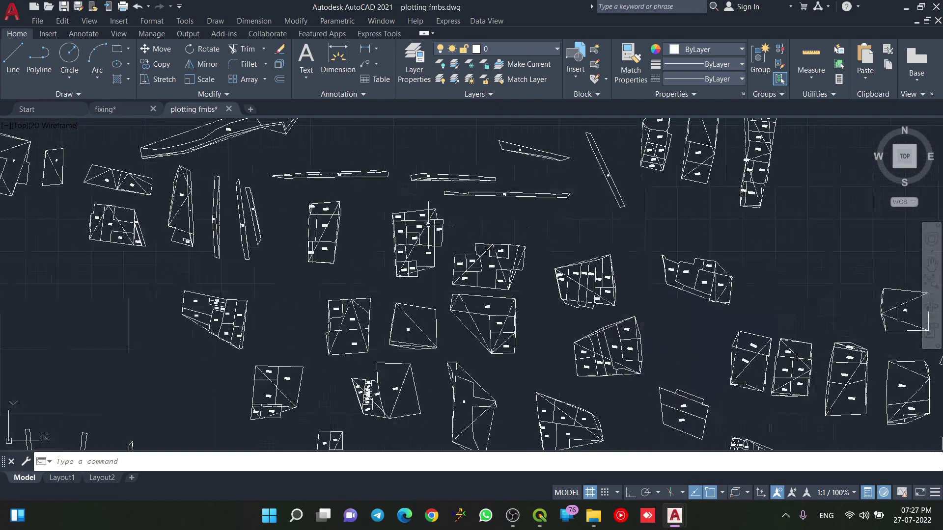
{"action": "scroll", "coordinate": [334, 250], "scroll_direction": "down", "scroll_amount": 4}
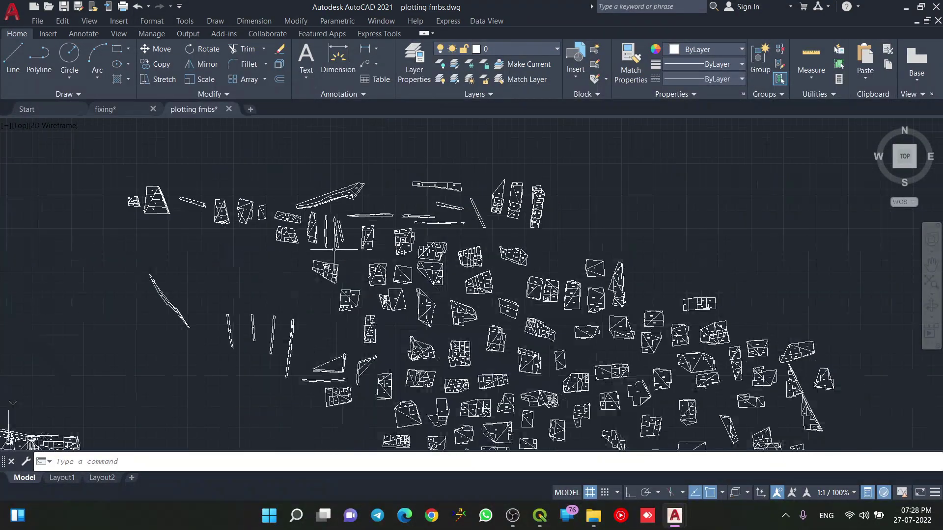
{"action": "middle_click_drag", "start_coordinate": [253, 322], "coordinate": [368, 290]}
{"action": "middle_click_drag", "start_coordinate": [118, 412], "coordinate": [211, 256]}
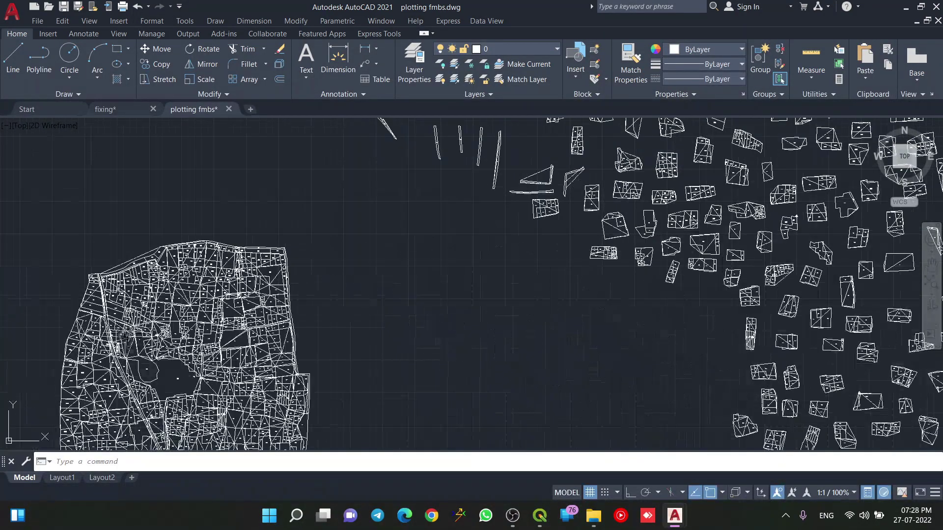
{"action": "middle_click_drag", "start_coordinate": [133, 380], "coordinate": [325, 249]}
{"action": "scroll", "coordinate": [325, 250], "scroll_direction": "up", "scroll_amount": 4}
{"action": "scroll", "coordinate": [325, 249], "scroll_direction": "down", "scroll_amount": 10}
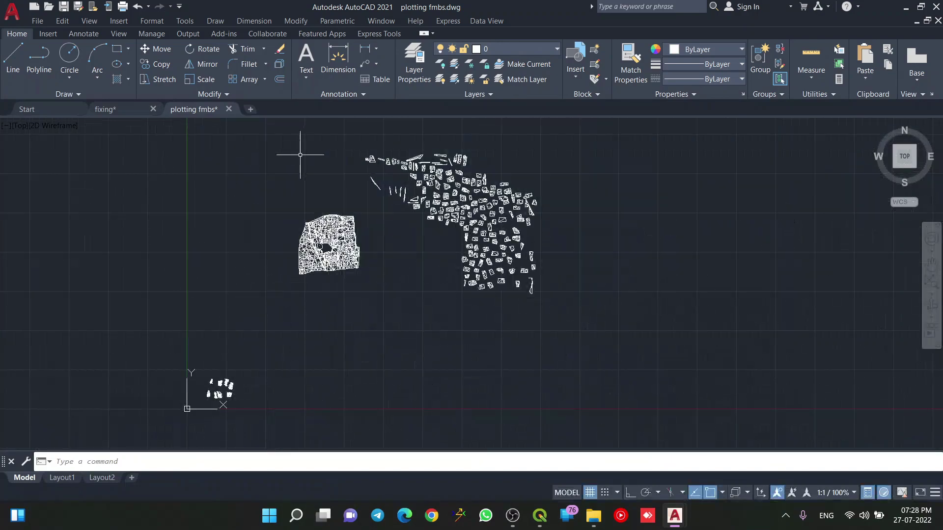
Review the extent of the scattered parcel sketches, and examine the joined parcel blocks near the origin up close.
{"action": "scroll", "coordinate": [322, 163], "scroll_direction": "up", "scroll_amount": 4}
{"action": "scroll", "coordinate": [332, 379], "scroll_direction": "up", "scroll_amount": 6}
{"action": "scroll", "coordinate": [515, 219], "scroll_direction": "down", "scroll_amount": 6}
{"action": "mouse_move", "coordinate": [528, 193]}
{"action": "middle_mouse_down"}
{"action": "mouse_move", "coordinate": [396, 240]}
{"action": "mouse_move", "coordinate": [321, 280]}
{"action": "middle_mouse_up"}
{"action": "middle_click_drag", "start_coordinate": [596, 261], "coordinate": [562, 160]}
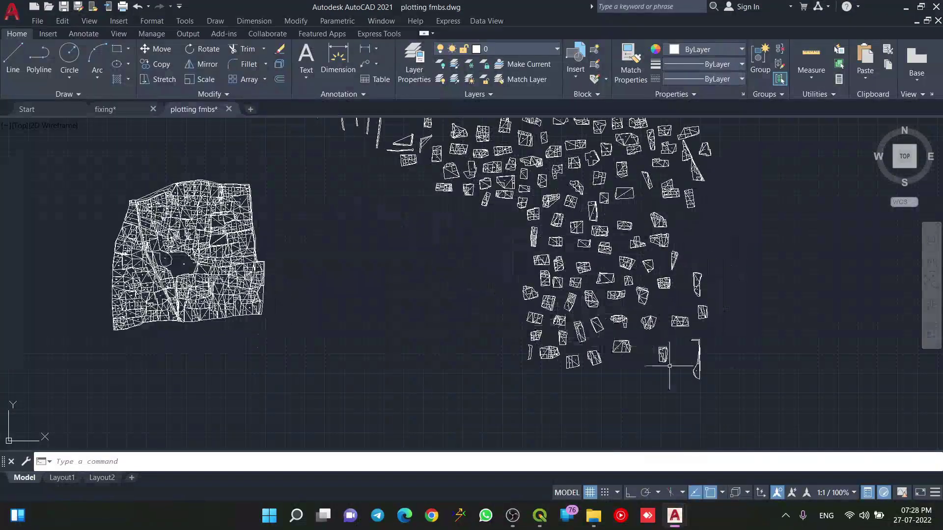
{"action": "middle_click_drag", "start_coordinate": [461, 362], "coordinate": [522, 273]}
{"action": "scroll", "coordinate": [479, 172], "scroll_direction": "down", "scroll_amount": 5}
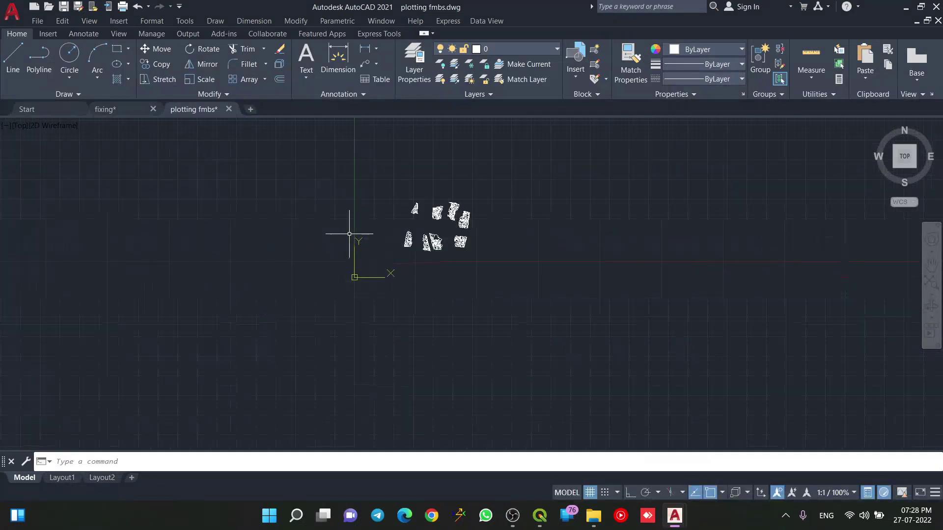
{"action": "scroll", "coordinate": [448, 246], "scroll_direction": "up", "scroll_amount": 3}
{"action": "scroll", "coordinate": [499, 217], "scroll_direction": "up", "scroll_amount": 3}
{"action": "scroll", "coordinate": [565, 211], "scroll_direction": "up", "scroll_amount": 4}
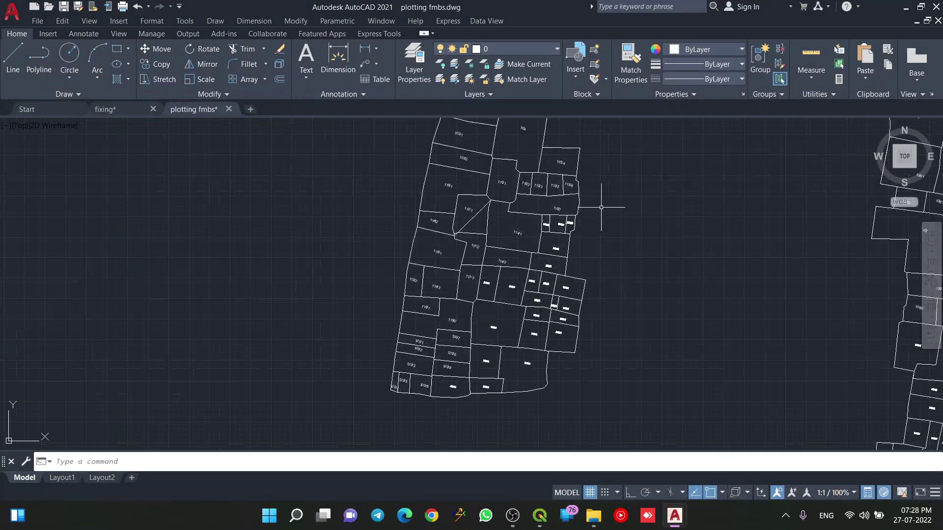
{"action": "scroll", "coordinate": [400, 245], "scroll_direction": "down", "scroll_amount": 4}
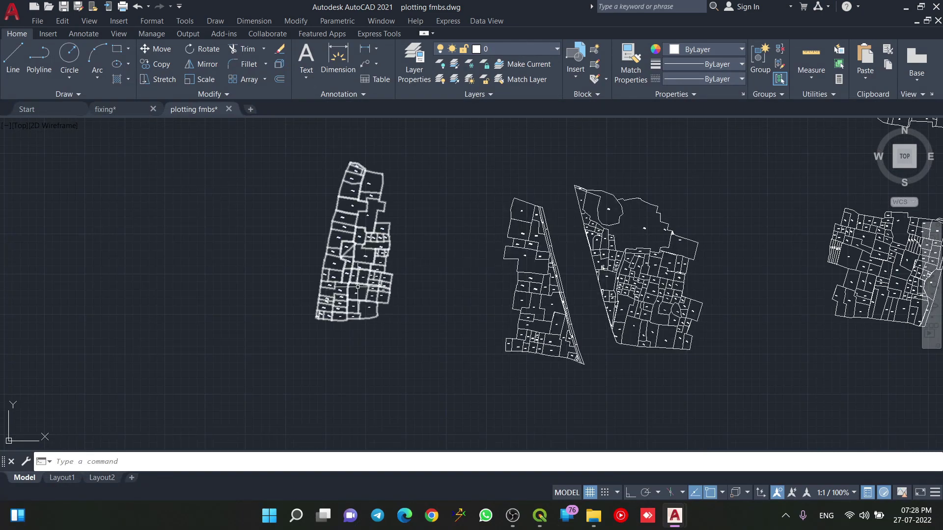
Copy the tall, narrow westernmost parcel block from plotting fmbs and paste it into the fixing drawing, east of the image.
{"action": "scroll", "coordinate": [424, 235], "scroll_direction": "up", "scroll_amount": 2}
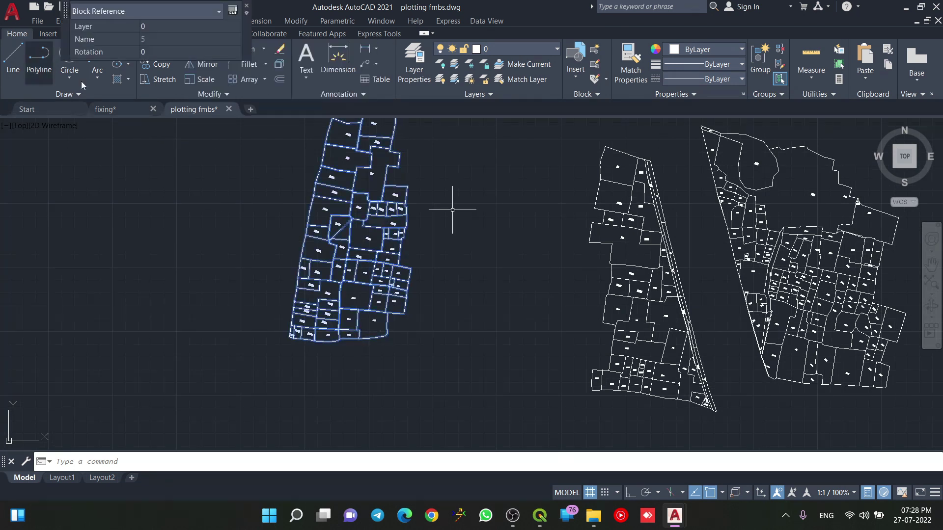
{"action": "left_click", "coordinate": [130, 111]}
{"action": "key", "text": "ctrl+v"}
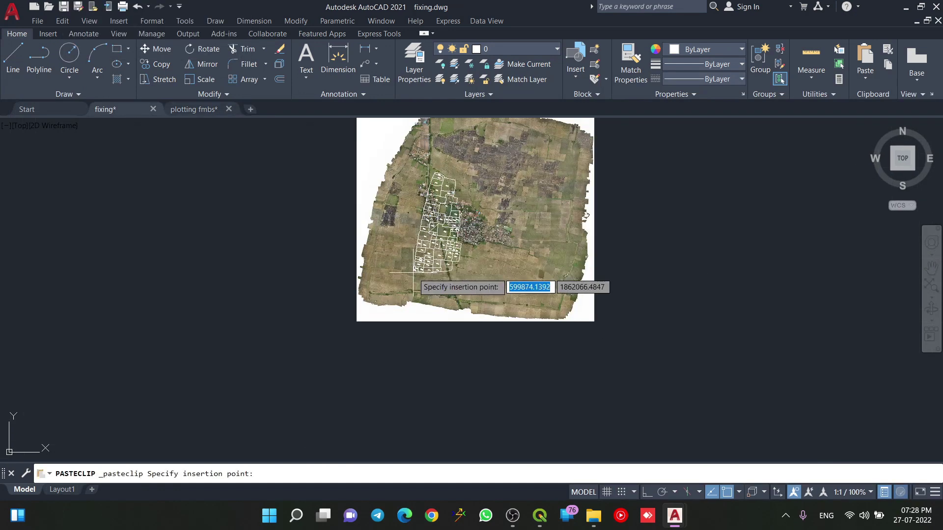
{"action": "scroll", "coordinate": [295, 314], "scroll_direction": "down", "scroll_amount": 6}
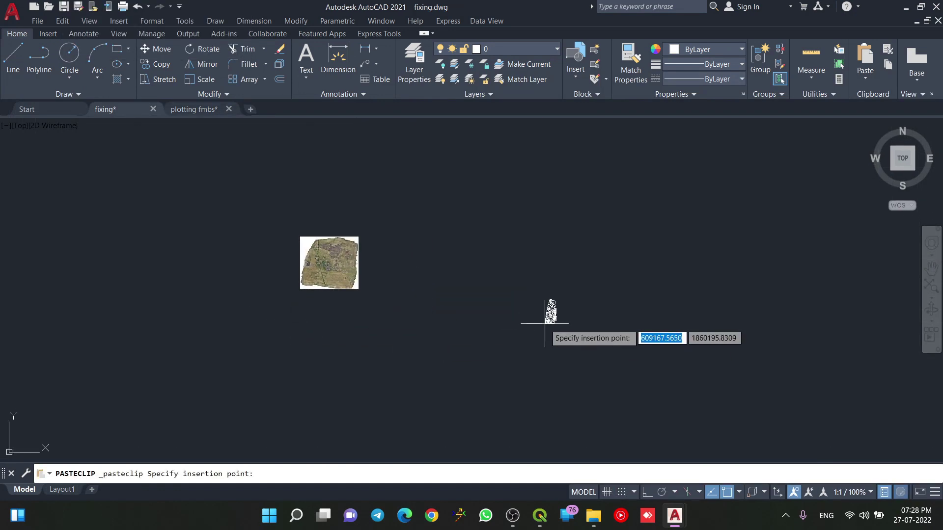
{"action": "left_click", "coordinate": [494, 305]}
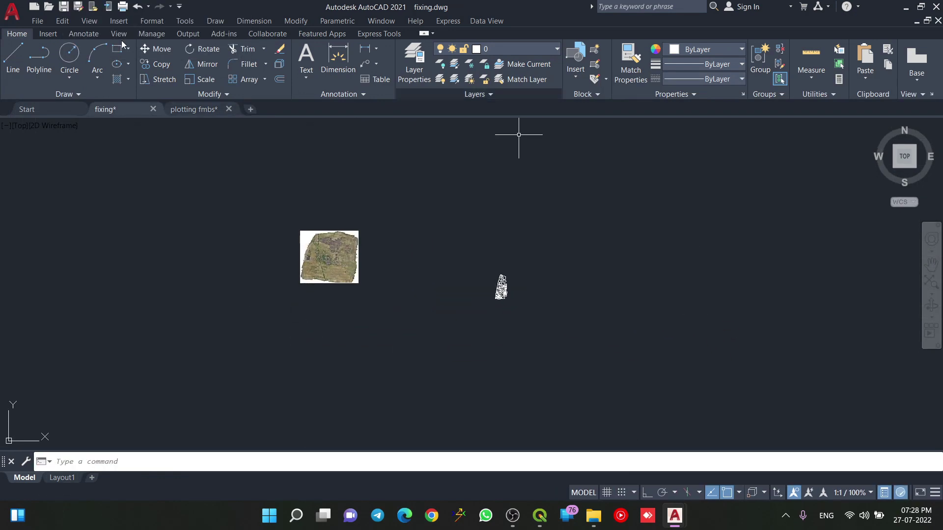
Copy all eight parcel blocks from plotting fmbs, paste them into the fixing drawing east of the image, and remove the single block pasted earlier.
{"action": "left_click", "coordinate": [186, 109]}
{"action": "scroll", "coordinate": [396, 309], "scroll_direction": "down", "scroll_amount": 6}
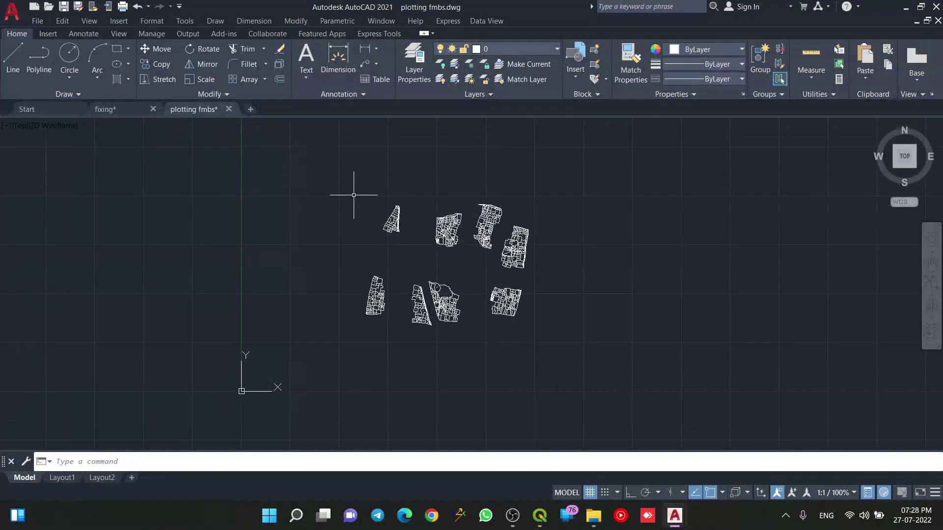
{"action": "left_click", "coordinate": [347, 172]}
{"action": "left_click", "coordinate": [596, 377]}
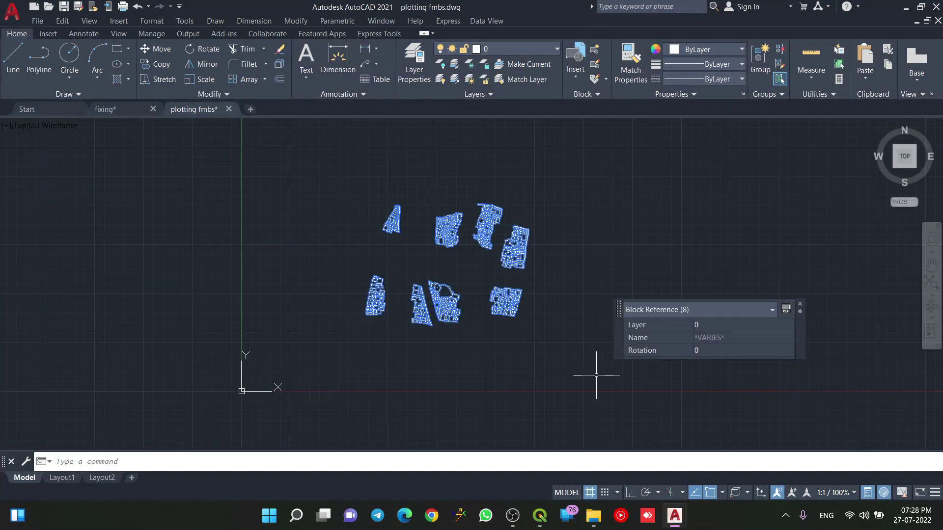
{"action": "left_click", "coordinate": [122, 114]}
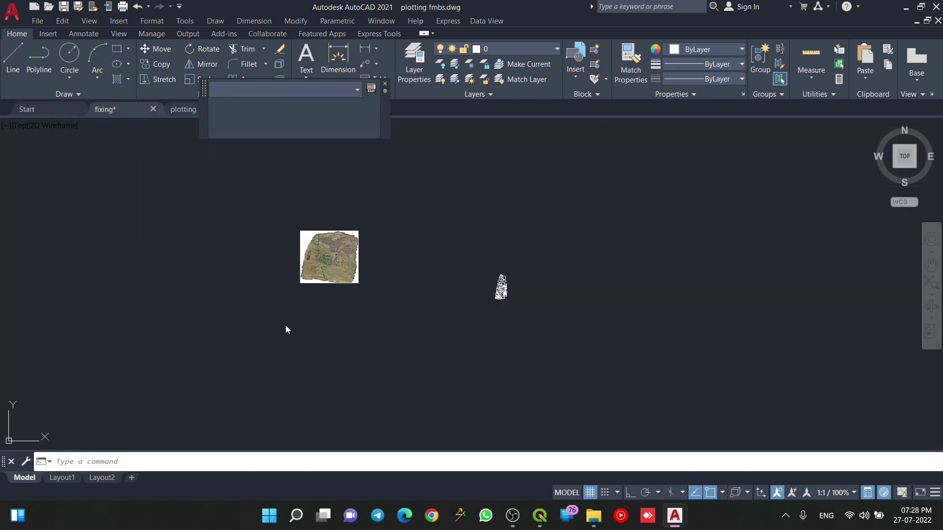
{"action": "key", "text": "ctrl+v"}
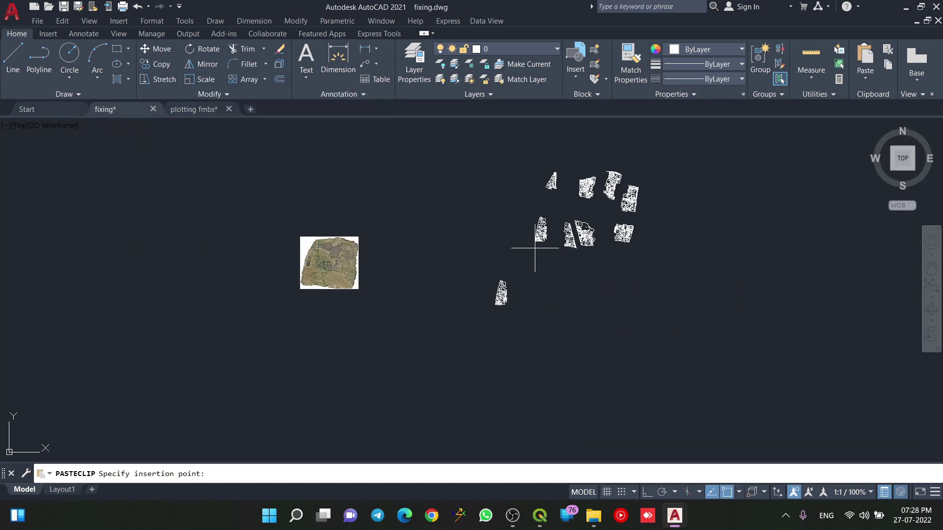
{"action": "left_click", "coordinate": [533, 329]}
{"action": "key", "text": "Escape"}
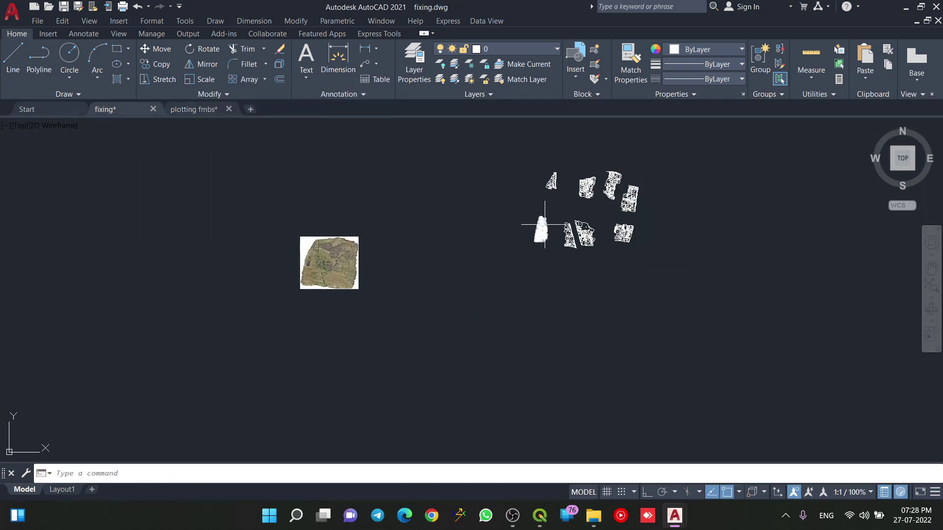
Move the whole group of eight parcel blocks closer to the east side of the image.
{"action": "scroll", "coordinate": [480, 287], "scroll_direction": "up", "scroll_amount": 5}
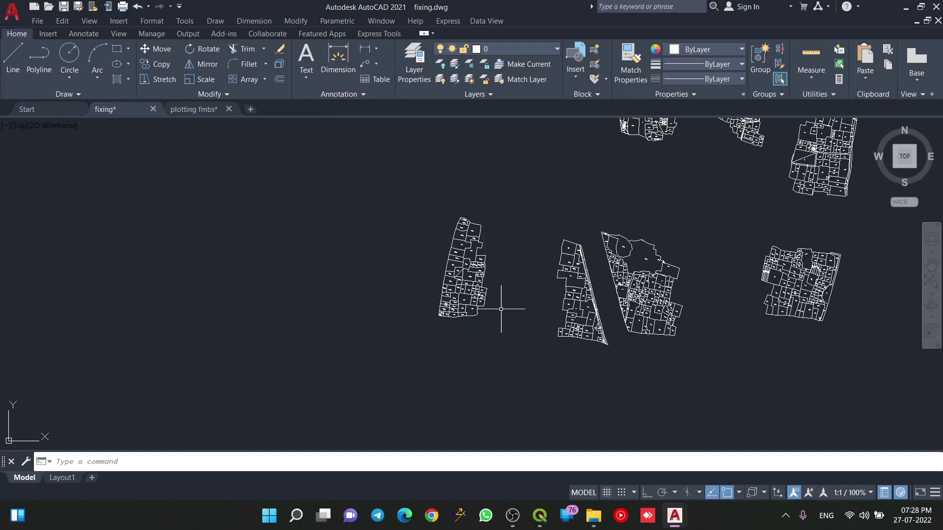
{"action": "scroll", "coordinate": [474, 295], "scroll_direction": "down", "scroll_amount": 6}
{"action": "mouse_move", "coordinate": [281, 302]}
{"action": "middle_mouse_down"}
{"action": "mouse_move", "coordinate": [304, 350]}
{"action": "mouse_move", "coordinate": [415, 277]}
{"action": "middle_mouse_up"}
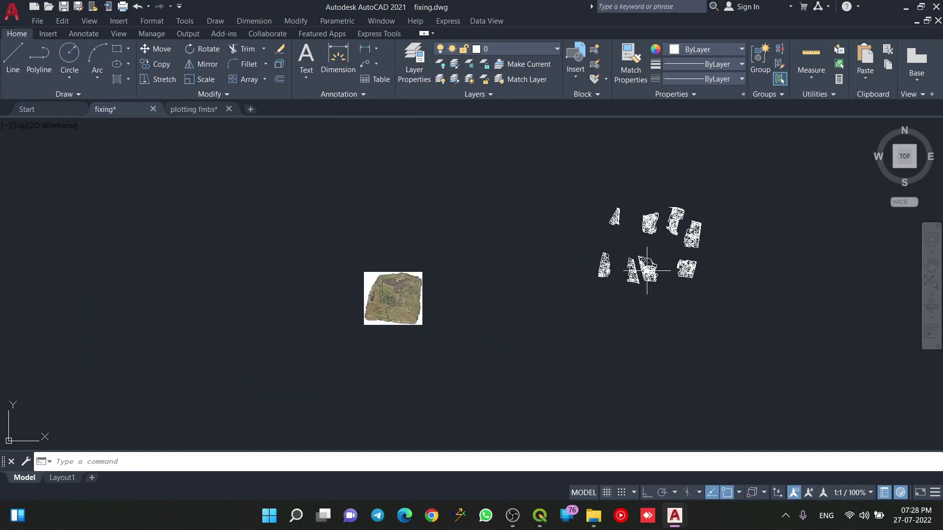
{"action": "left_click", "coordinate": [756, 327]}
{"action": "left_click", "coordinate": [573, 178]}
{"action": "type", "text": "m"}
{"action": "key", "text": "Return"}
{"action": "left_click", "coordinate": [574, 185]}
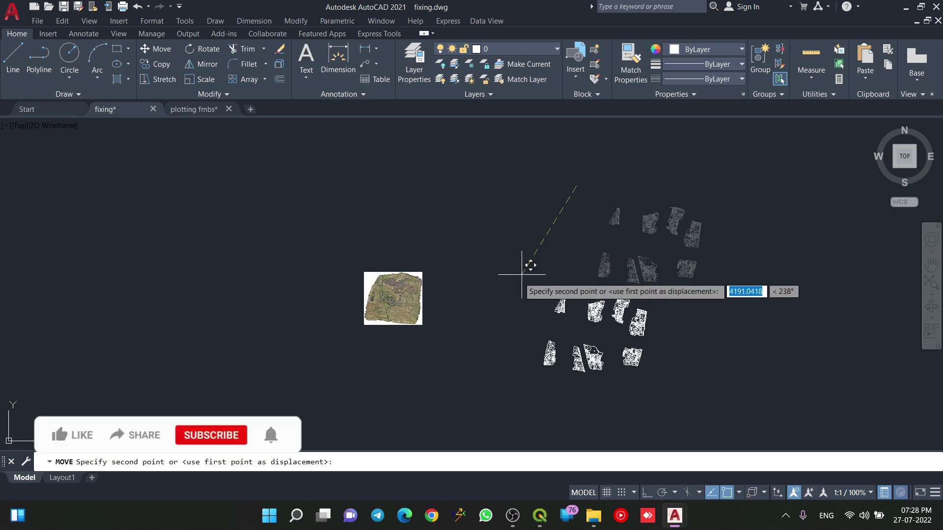
{"action": "left_click", "coordinate": [433, 241]}
{"action": "middle_click_drag", "start_coordinate": [465, 348], "coordinate": [556, 313]}
Move the tall, narrow westernmost block onto the image's southwest area, placing the corner where parcels 120/8, 122/1 and 121/3 meet on its field-bund junction.
{"action": "scroll", "coordinate": [554, 275], "scroll_direction": "up", "scroll_amount": 8}
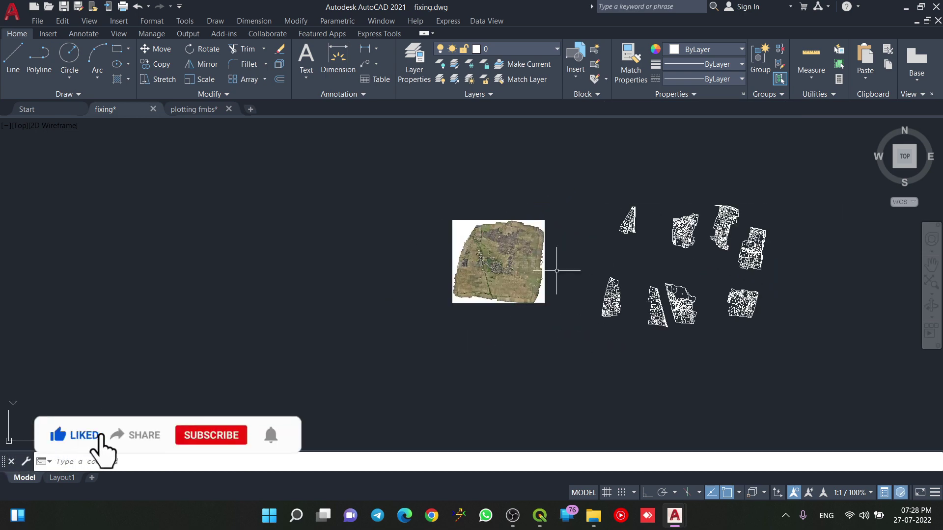
{"action": "left_click", "coordinate": [653, 371]}
{"action": "left_click", "coordinate": [571, 269]}
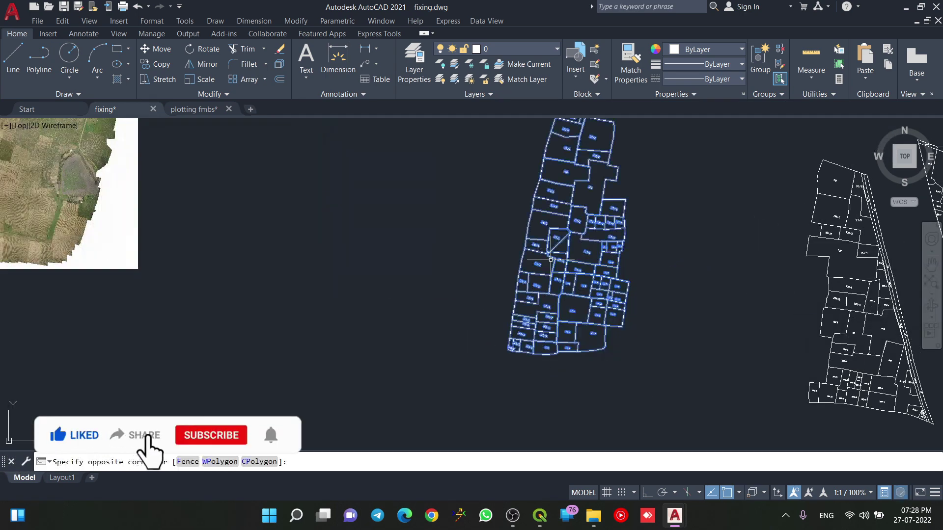
{"action": "type", "text": "m"}
{"action": "key", "text": "Return"}
{"action": "scroll", "coordinate": [600, 303], "scroll_direction": "up", "scroll_amount": 6}
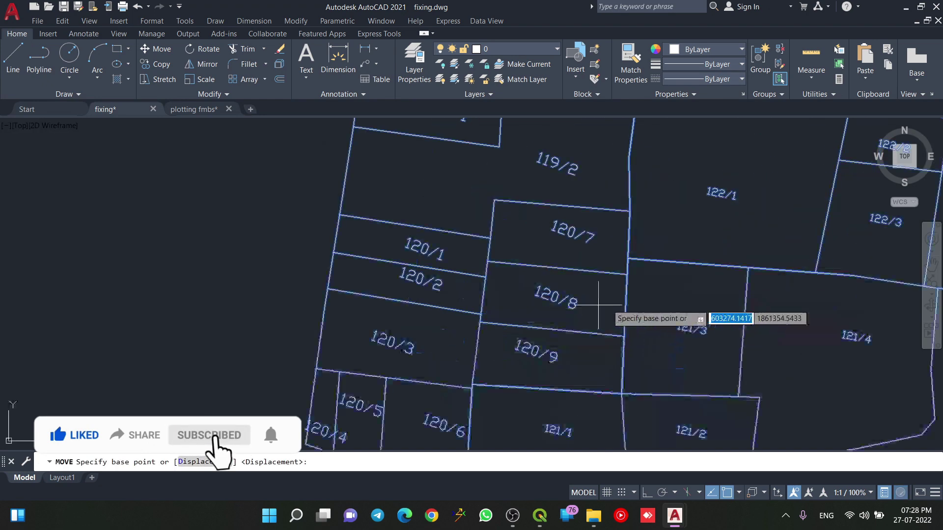
{"action": "scroll", "coordinate": [631, 259], "scroll_direction": "up", "scroll_amount": 2}
{"action": "left_click", "coordinate": [607, 238]}
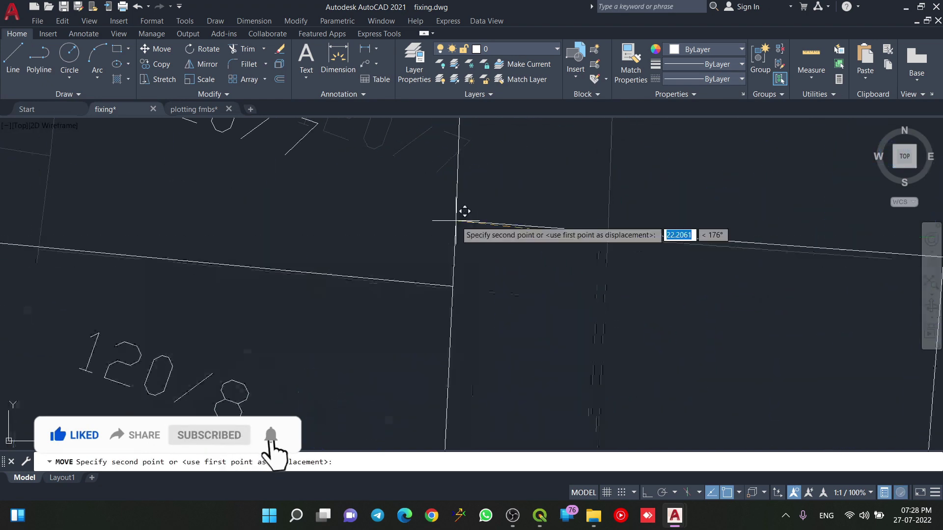
{"action": "scroll", "coordinate": [540, 250], "scroll_direction": "down", "scroll_amount": 10}
{"action": "scroll", "coordinate": [392, 230], "scroll_direction": "up", "scroll_amount": 6}
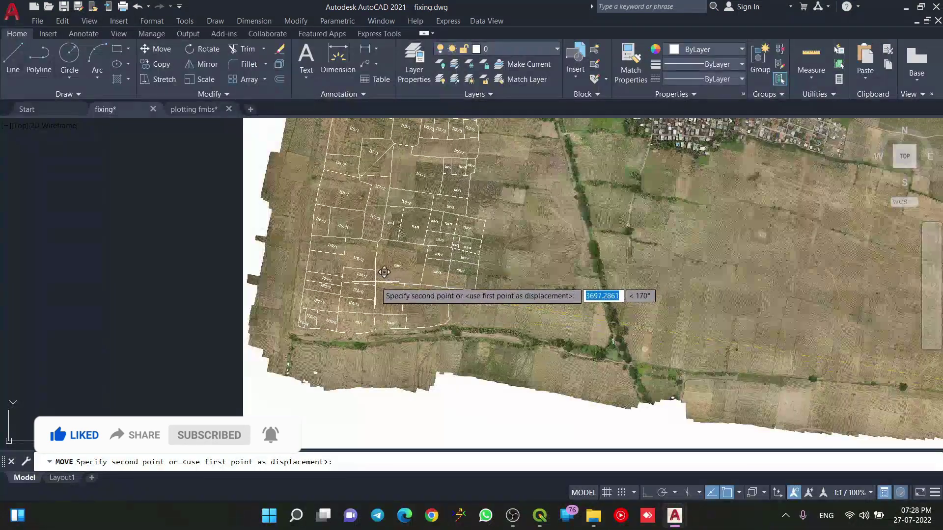
{"action": "scroll", "coordinate": [380, 281], "scroll_direction": "up", "scroll_amount": 5}
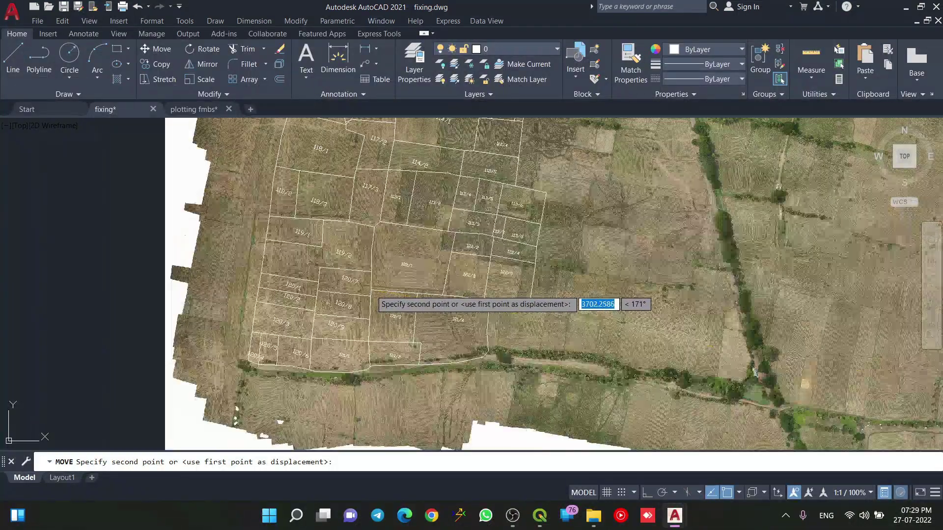
{"action": "scroll", "coordinate": [379, 281], "scroll_direction": "up", "scroll_amount": 8}
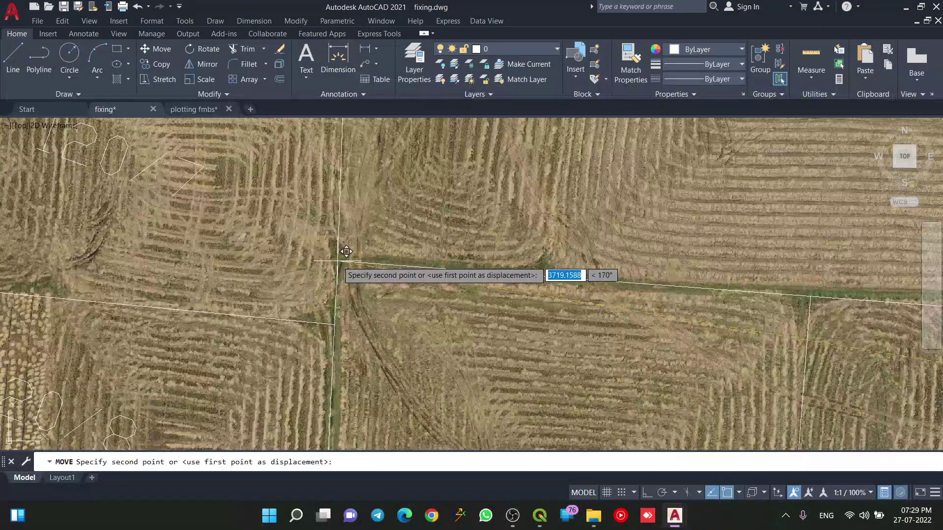
{"action": "scroll", "coordinate": [393, 285], "scroll_direction": "down", "scroll_amount": 10}
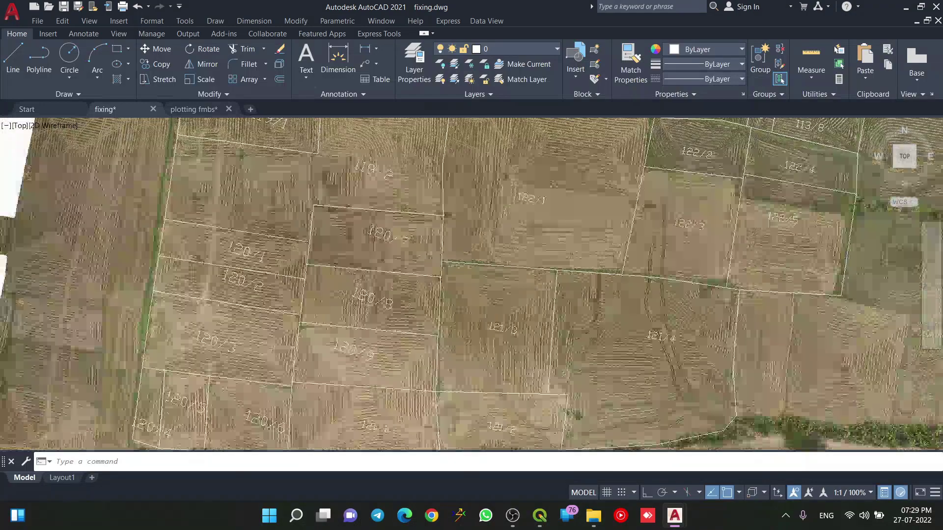
Check the block's fit against the field bunds, and shift it so the junction of parcels 117/1, 117/2 and 114/1 sits on its field corner.
{"action": "scroll", "coordinate": [567, 322], "scroll_direction": "down", "scroll_amount": 2}
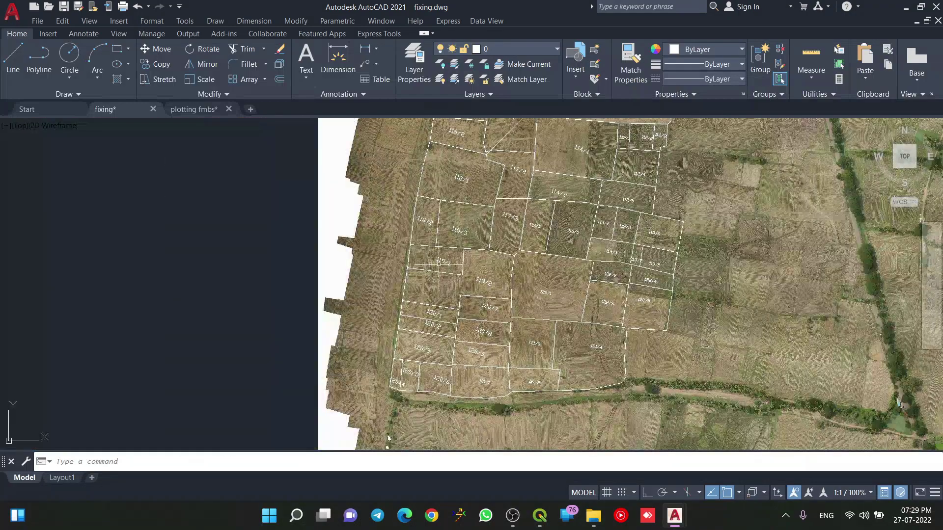
{"action": "scroll", "coordinate": [534, 312], "scroll_direction": "up", "scroll_amount": 8}
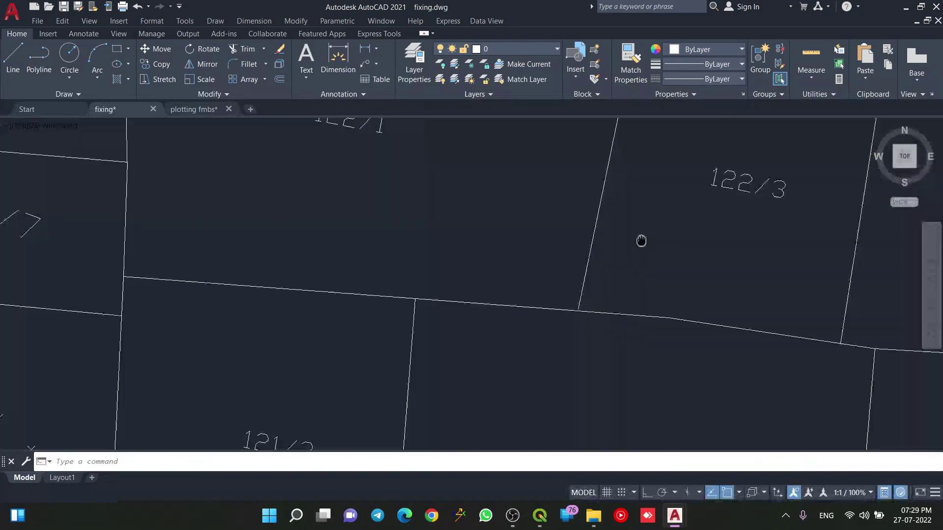
{"action": "mouse_move", "coordinate": [641, 241]}
{"action": "middle_mouse_down"}
{"action": "mouse_move", "coordinate": [593, 301]}
{"action": "mouse_move", "coordinate": [625, 225]}
{"action": "mouse_move", "coordinate": [569, 321]}
{"action": "middle_mouse_up"}
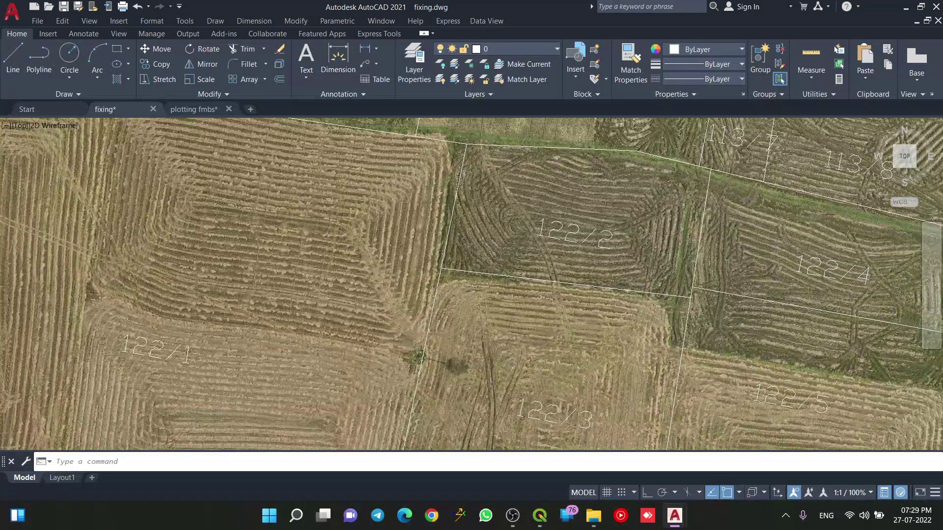
{"action": "scroll", "coordinate": [564, 432], "scroll_direction": "down", "scroll_amount": 5}
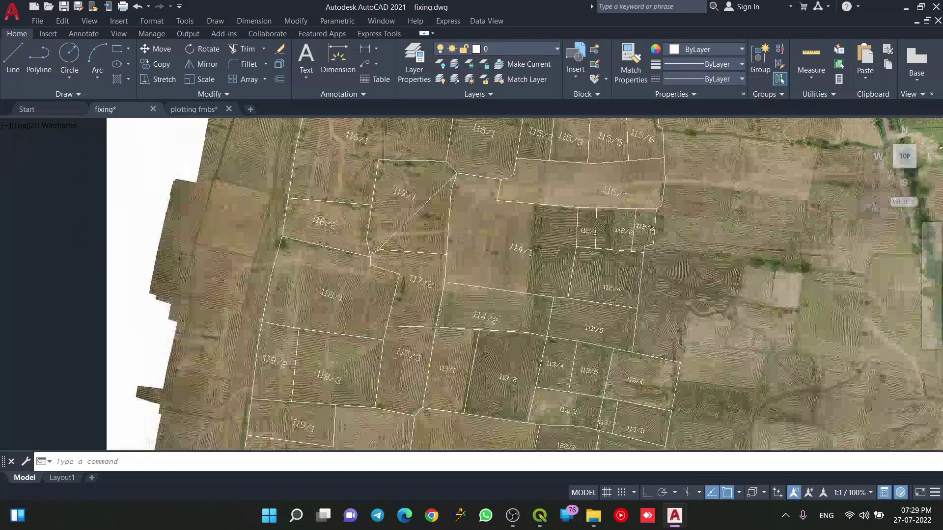
{"action": "scroll", "coordinate": [443, 211], "scroll_direction": "up", "scroll_amount": 4}
{"action": "scroll", "coordinate": [452, 339], "scroll_direction": "up", "scroll_amount": 2}
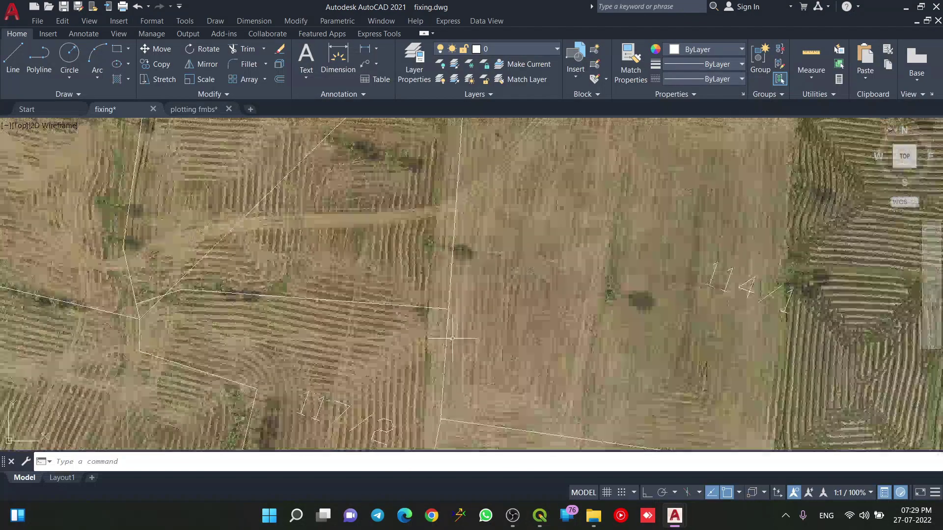
{"action": "left_click", "coordinate": [495, 320]}
{"action": "left_click", "coordinate": [400, 267]}
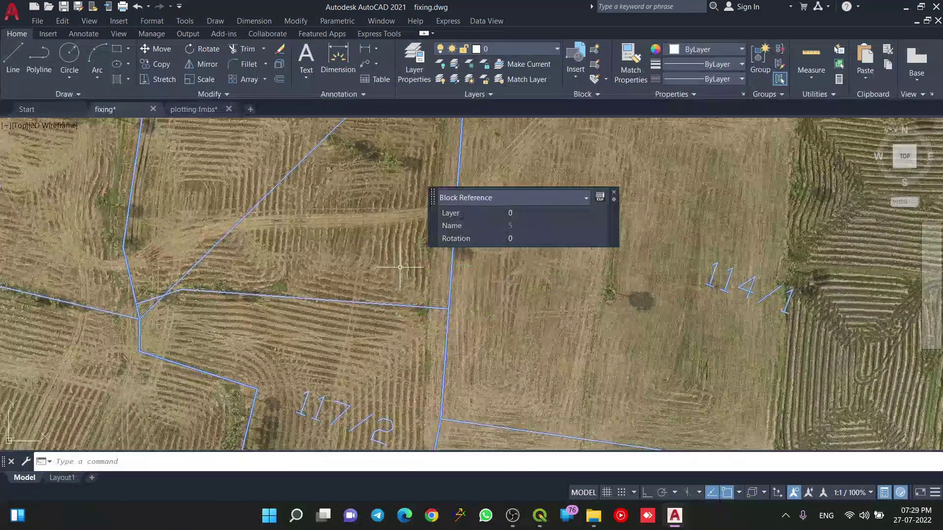
{"action": "scroll", "coordinate": [421, 320], "scroll_direction": "up", "scroll_amount": 4}
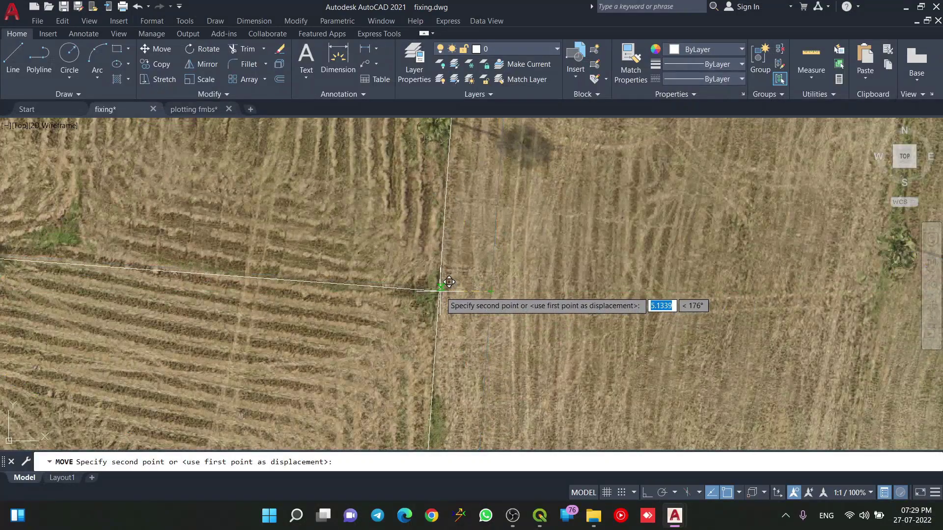
{"action": "scroll", "coordinate": [448, 282], "scroll_direction": "up", "scroll_amount": 5}
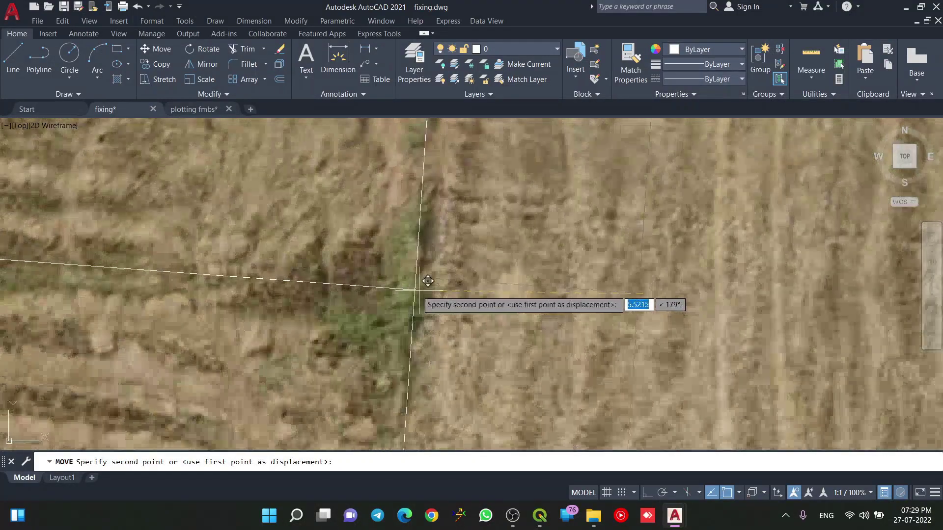
Rotate the block by reference about the 117/1, 117/2 and 114/1 junction, aligning the corner between parcels 121/1, 121/2 and 121/3 with its field bund.
{"action": "left_click", "coordinate": [449, 317]}
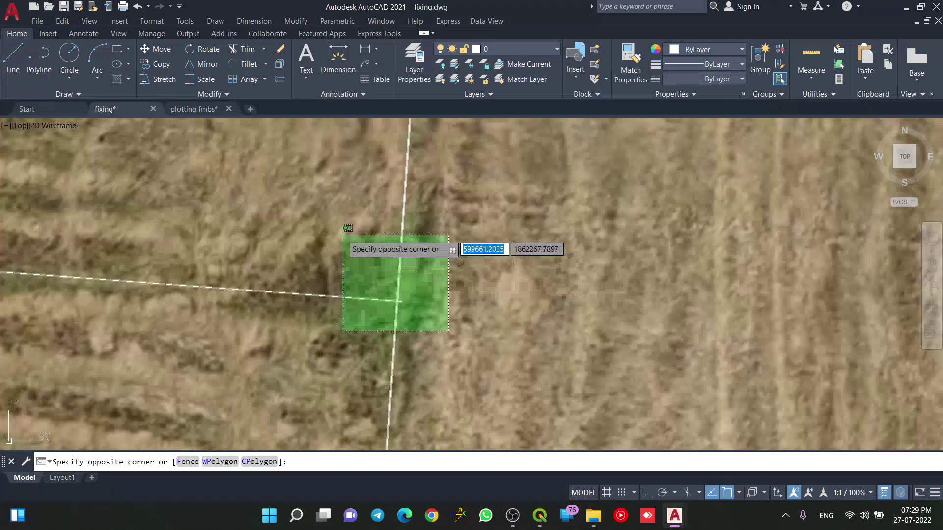
{"action": "left_click", "coordinate": [343, 236]}
{"action": "key", "text": "Return"}
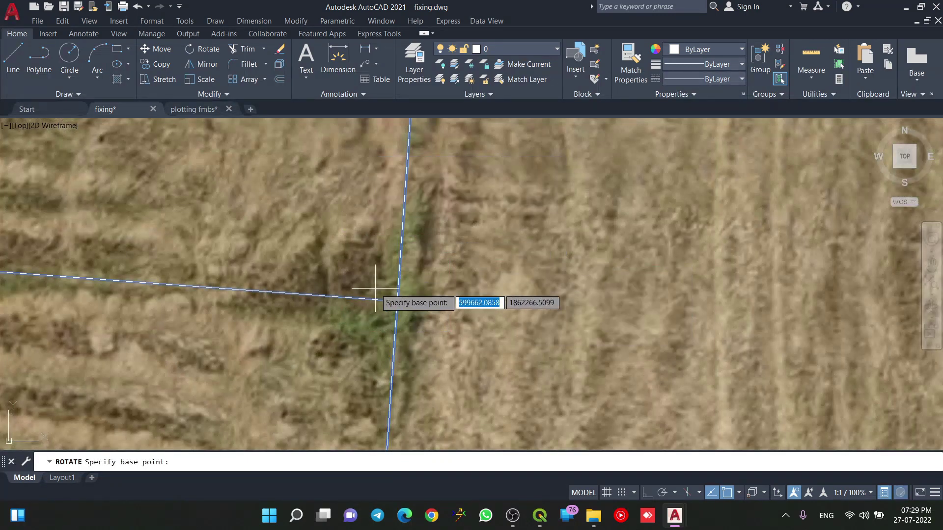
{"action": "left_click", "coordinate": [401, 301]}
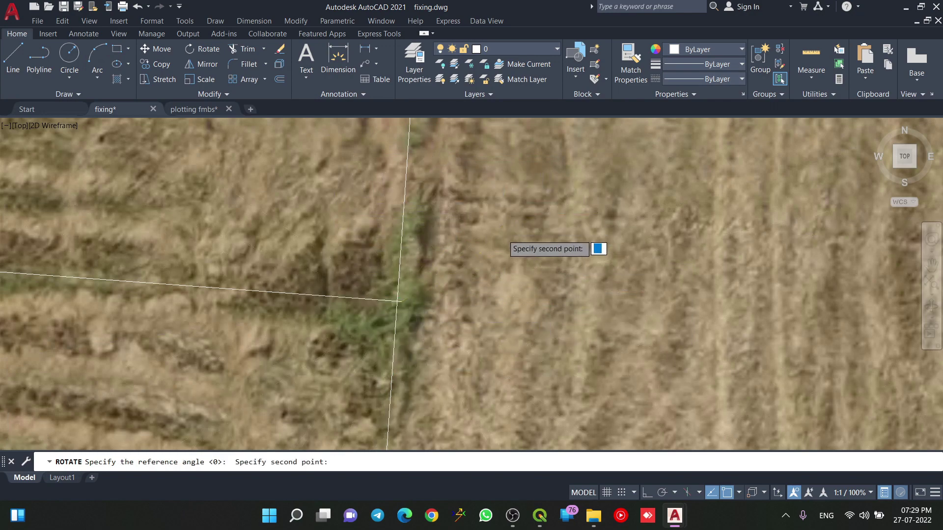
{"action": "scroll", "coordinate": [501, 241], "scroll_direction": "down", "scroll_amount": 10}
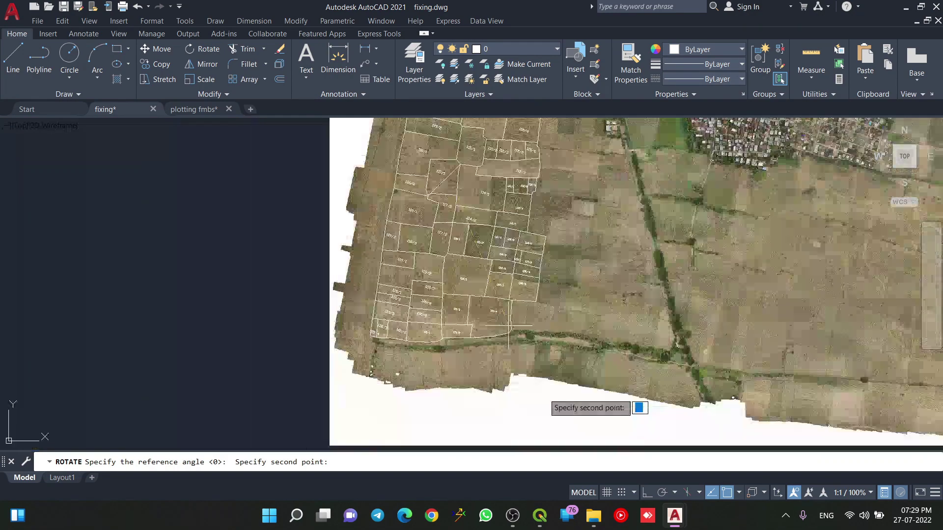
{"action": "middle_click_drag", "start_coordinate": [545, 398], "coordinate": [494, 275]}
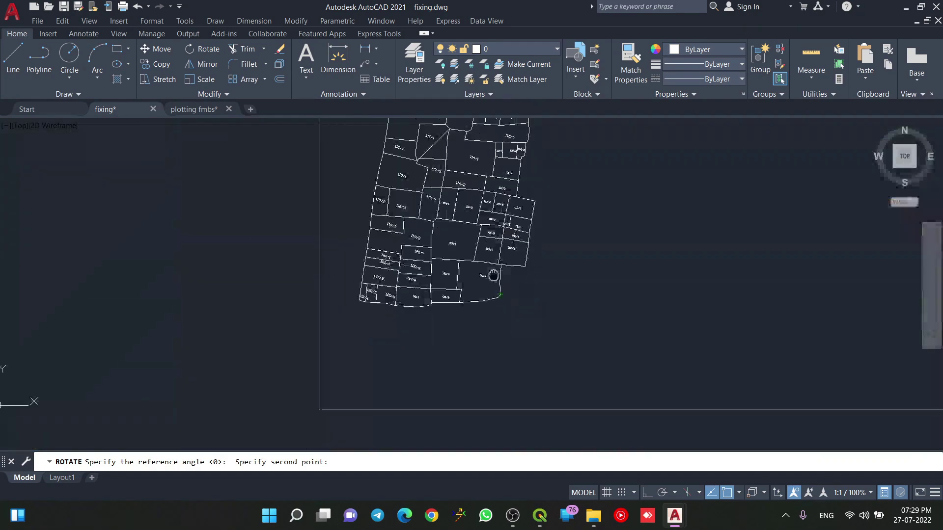
{"action": "scroll", "coordinate": [494, 275], "scroll_direction": "up", "scroll_amount": 10}
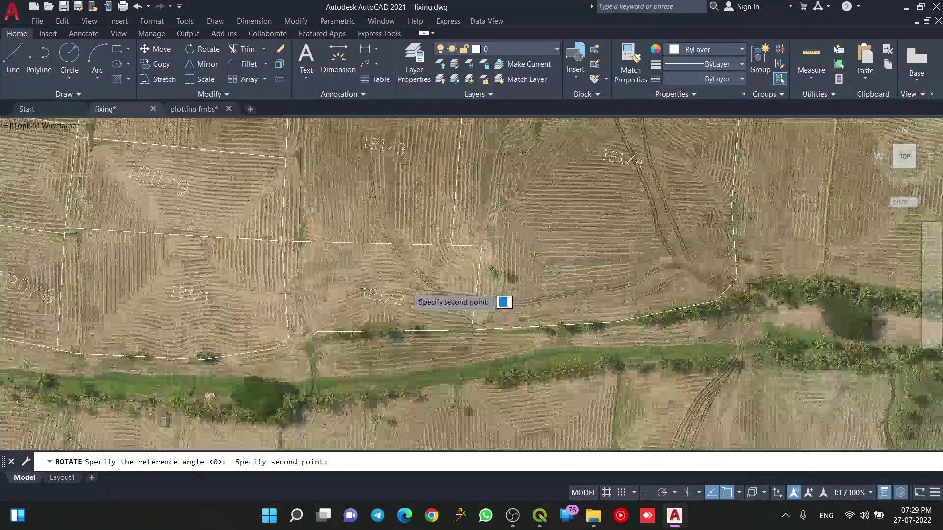
{"action": "scroll", "coordinate": [403, 283], "scroll_direction": "up", "scroll_amount": 2}
{"action": "middle_click_drag", "start_coordinate": [252, 287], "coordinate": [388, 296]}
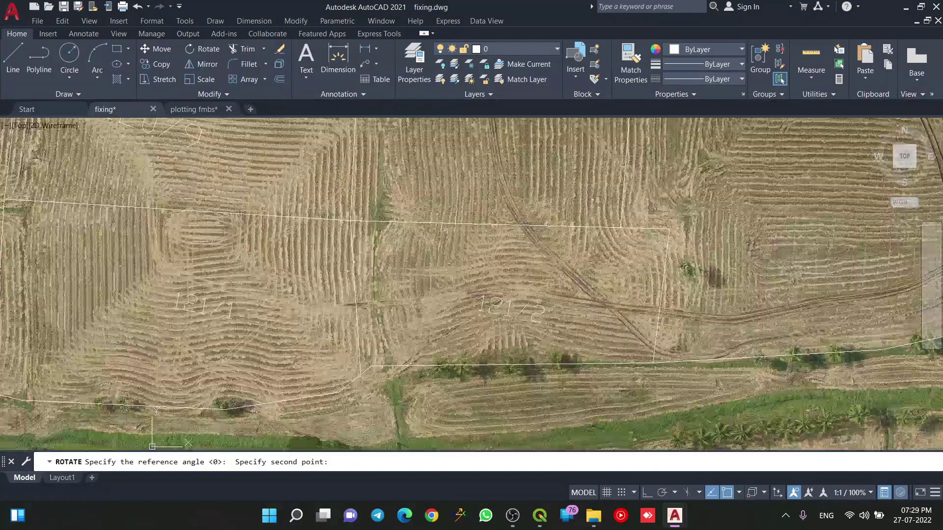
{"action": "middle_click_drag", "start_coordinate": [351, 221], "coordinate": [362, 221]}
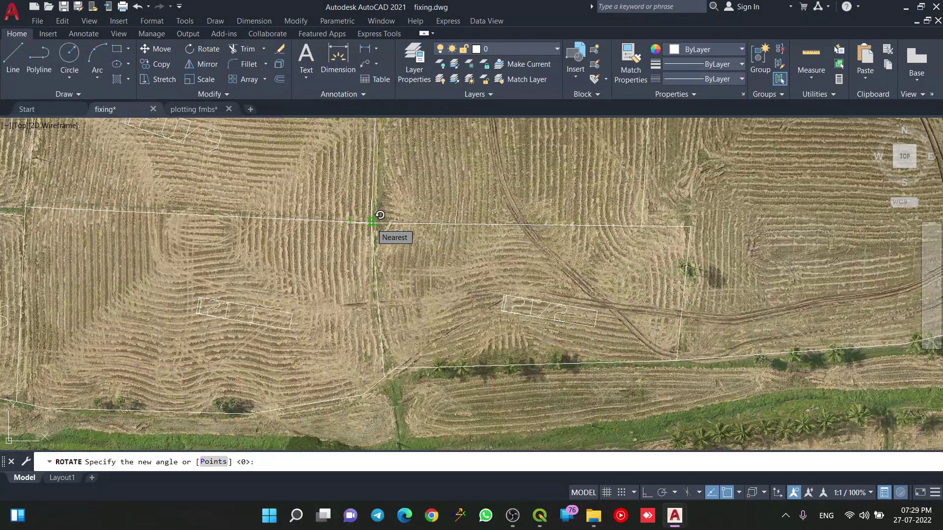
{"action": "middle_click_drag", "start_coordinate": [380, 215], "coordinate": [384, 216]}
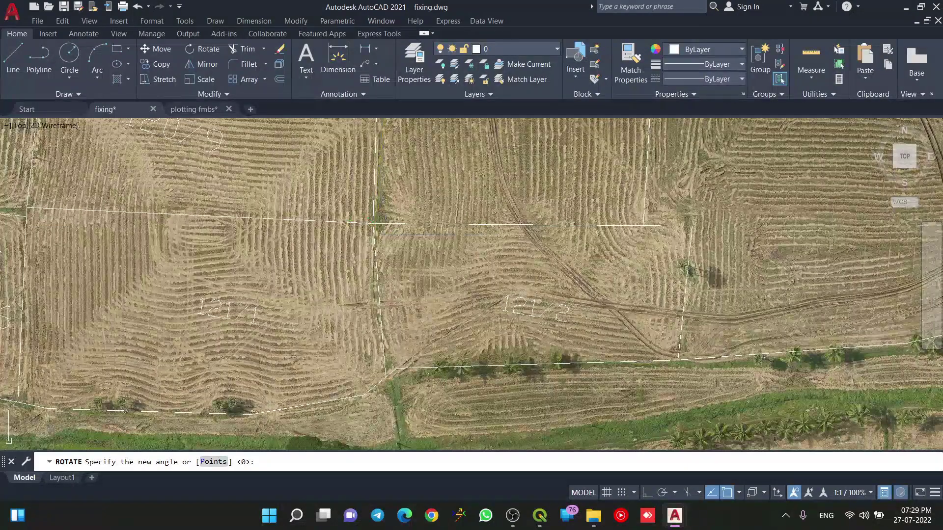
Examine the rotated western block's fit against the field bunds from parcels 121/1 and 121/2 up to its north end.
{"action": "scroll", "coordinate": [328, 287], "scroll_direction": "down", "scroll_amount": 4}
{"action": "mouse_move", "coordinate": [328, 287]}
{"action": "middle_mouse_down"}
{"action": "mouse_move", "coordinate": [437, 328]}
{"action": "mouse_move", "coordinate": [443, 346]}
{"action": "middle_mouse_up"}
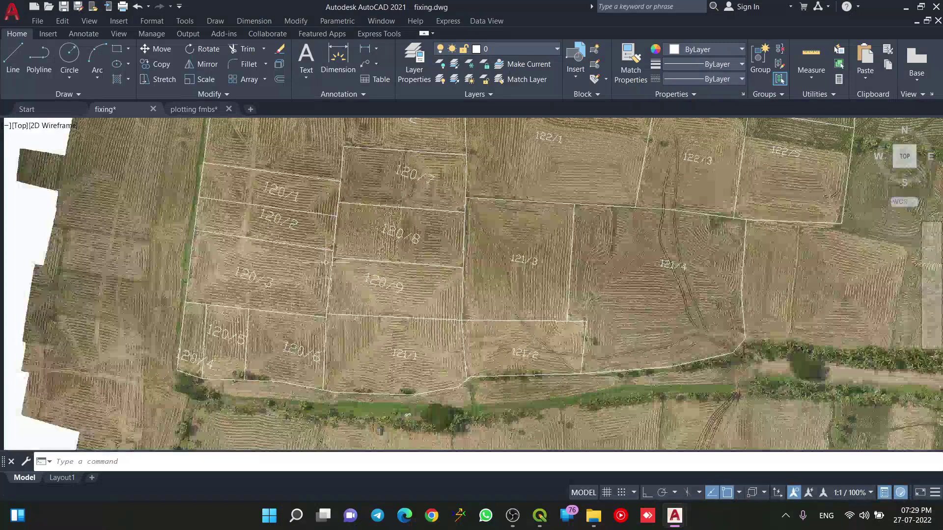
{"action": "middle_click_drag", "start_coordinate": [382, 240], "coordinate": [293, 436]}
{"action": "middle_click_drag", "start_coordinate": [444, 129], "coordinate": [366, 351]}
{"action": "mouse_move", "coordinate": [435, 228]}
{"action": "middle_mouse_down"}
{"action": "mouse_move", "coordinate": [419, 244]}
{"action": "mouse_move", "coordinate": [367, 364]}
{"action": "middle_mouse_up"}
{"action": "mouse_move", "coordinate": [369, 219]}
{"action": "middle_mouse_down"}
{"action": "mouse_move", "coordinate": [339, 383]}
{"action": "mouse_move", "coordinate": [338, 464]}
{"action": "middle_mouse_up"}
{"action": "scroll", "coordinate": [407, 304], "scroll_direction": "down", "scroll_amount": 4}
{"action": "middle_click_drag", "start_coordinate": [489, 252], "coordinate": [459, 339]}
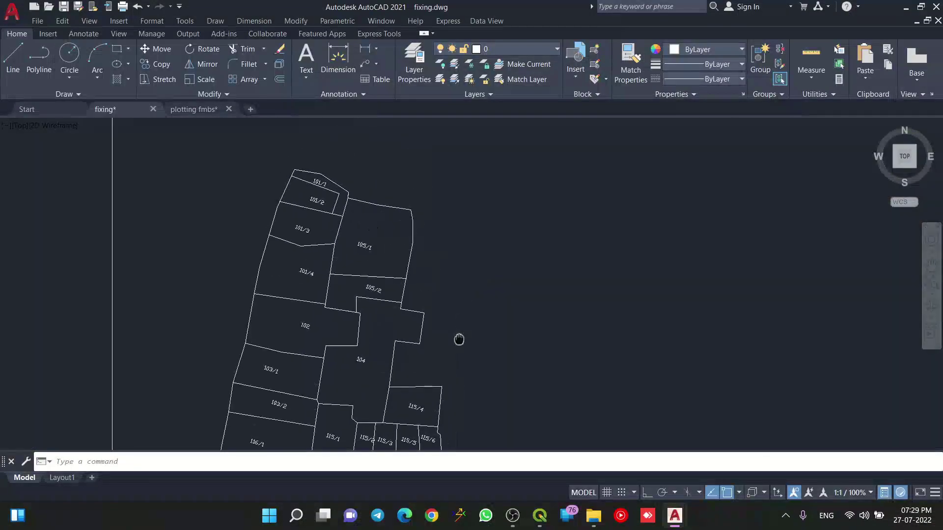
{"action": "middle_click_drag", "start_coordinate": [372, 395], "coordinate": [372, 349]}
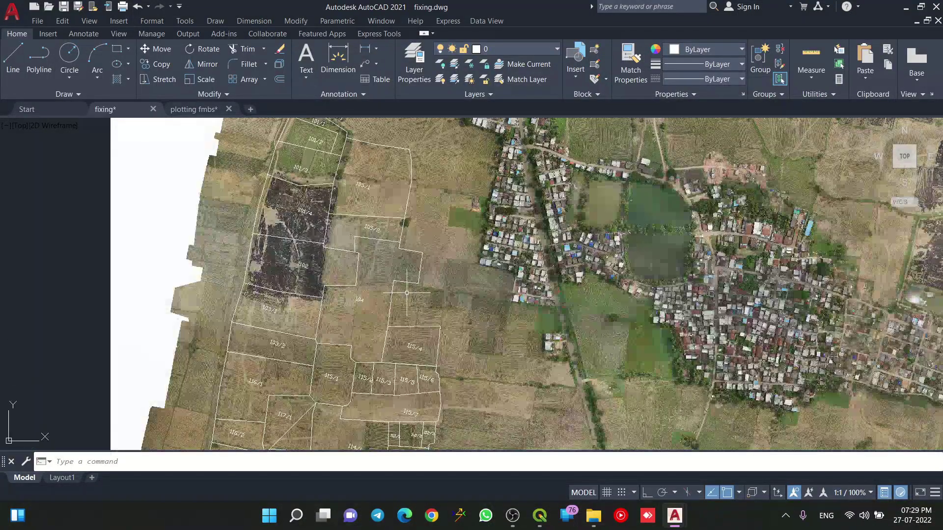
Move the western block so the northeast corner of parcel 104's eastern projection sits on its field-bund corner.
{"action": "scroll", "coordinate": [373, 349], "scroll_direction": "up", "scroll_amount": 2}
{"action": "scroll", "coordinate": [445, 262], "scroll_direction": "up", "scroll_amount": 2}
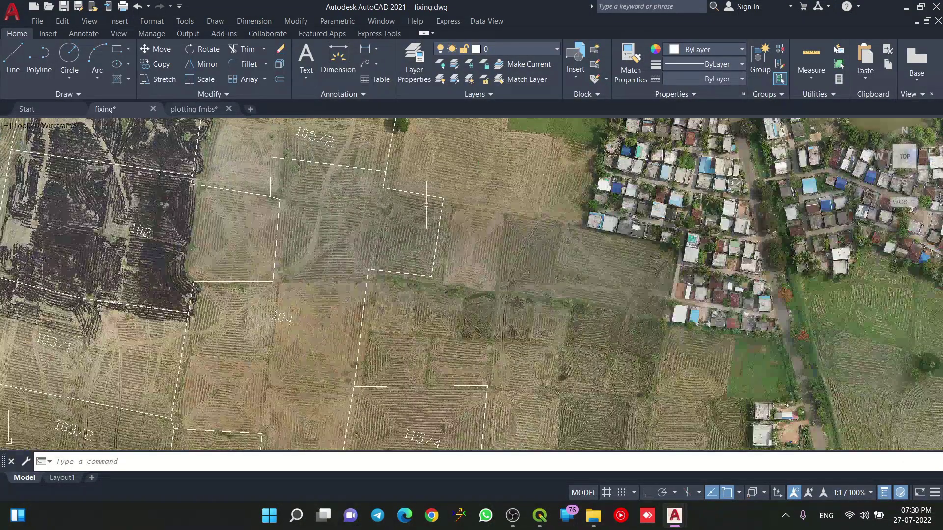
{"action": "scroll", "coordinate": [436, 208], "scroll_direction": "up", "scroll_amount": 4}
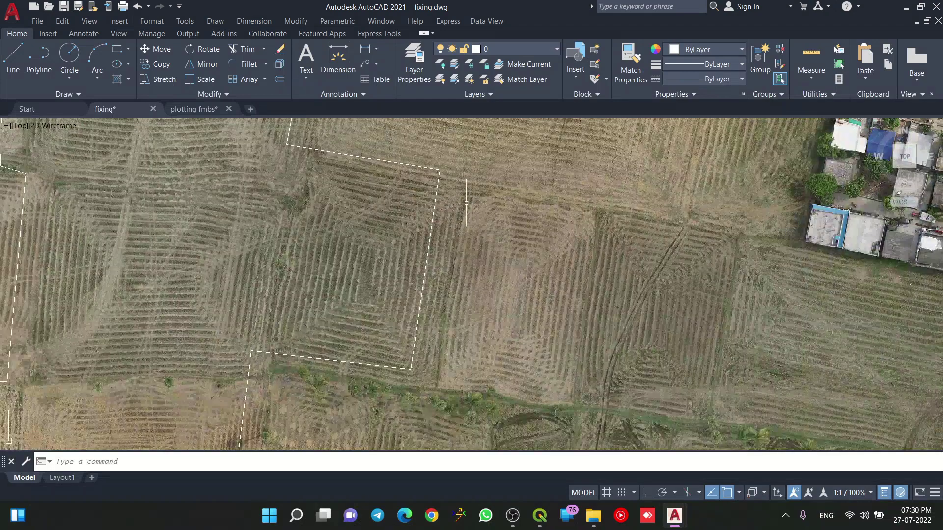
{"action": "left_click", "coordinate": [411, 202]}
{"action": "type", "text": "m"}
{"action": "key", "text": "Return"}
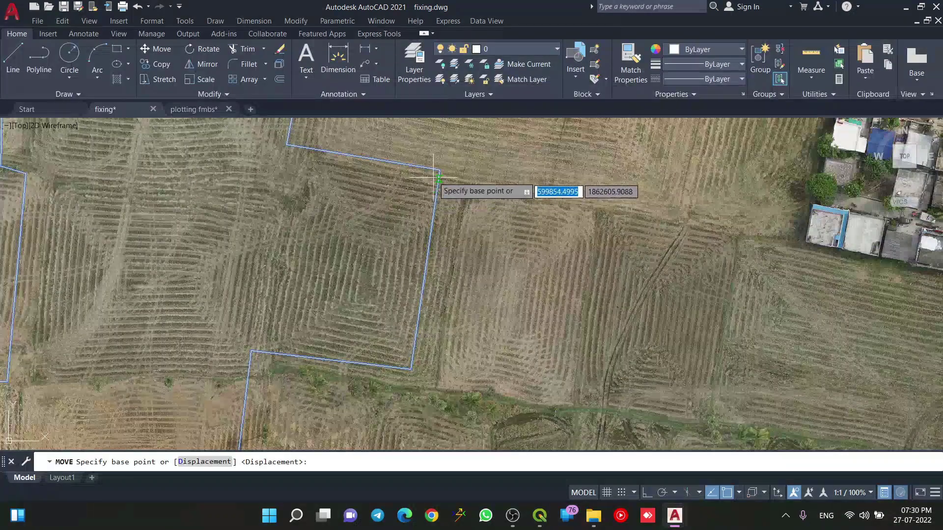
{"action": "left_click", "coordinate": [464, 186]}
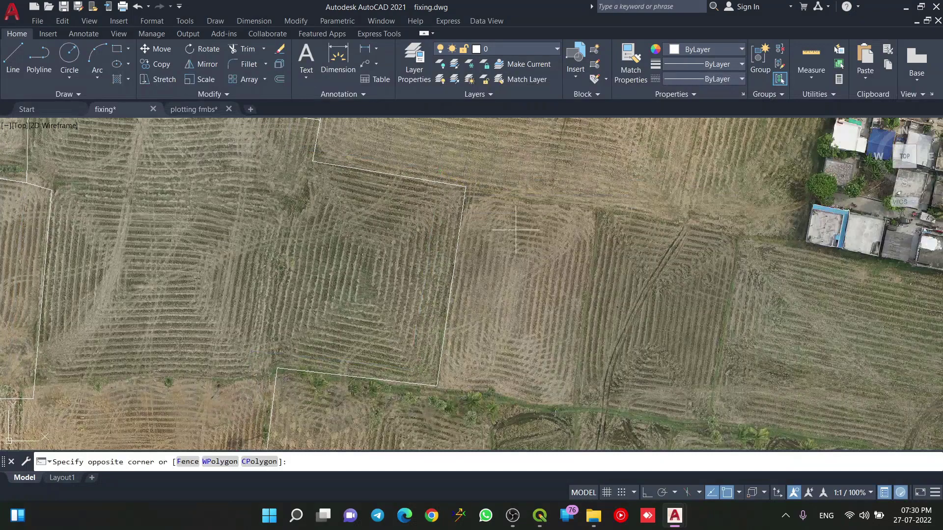
Rotate the block by reference about parcel 104's northeast corner, aligning the northwest corner of parcel 121/1 with its field bund.
{"action": "left_click", "coordinate": [488, 209]}
{"action": "type", "text": "ro"}
{"action": "key", "text": "Return"}
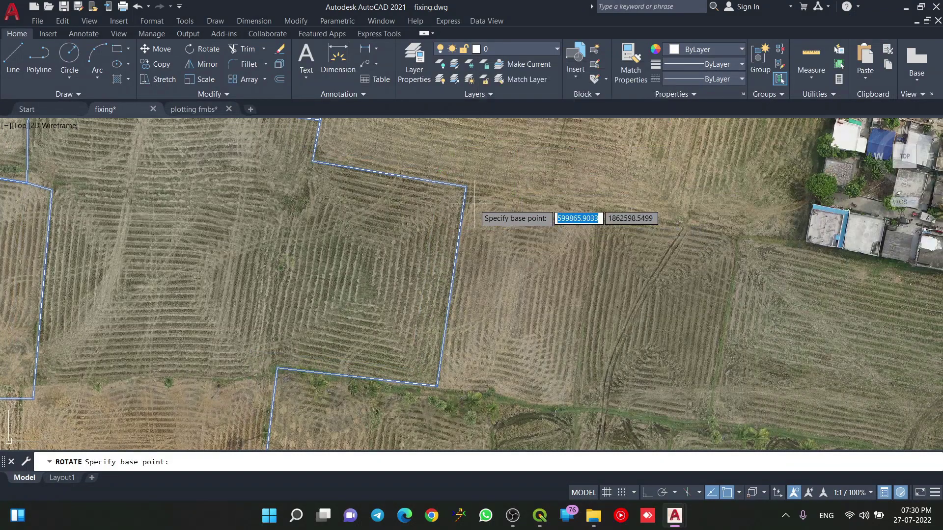
{"action": "left_click", "coordinate": [465, 187]}
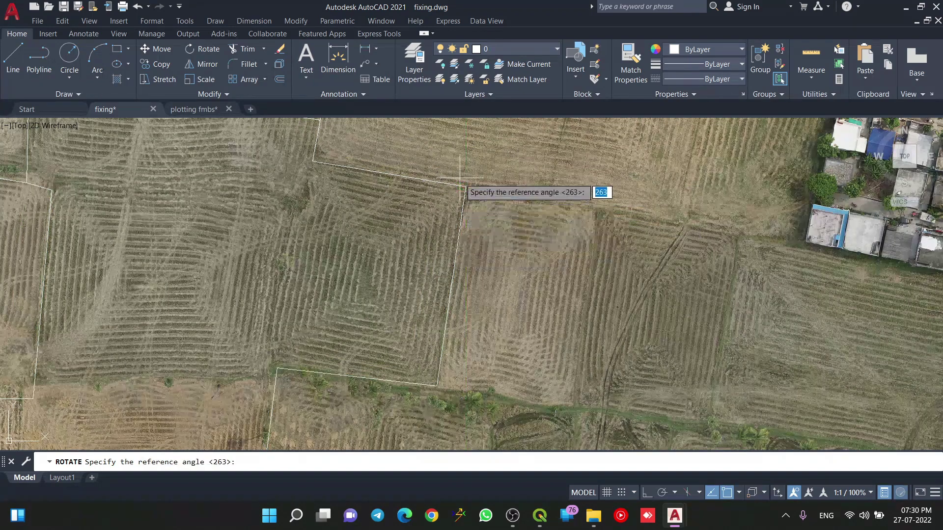
{"action": "scroll", "coordinate": [417, 296], "scroll_direction": "down", "scroll_amount": 5}
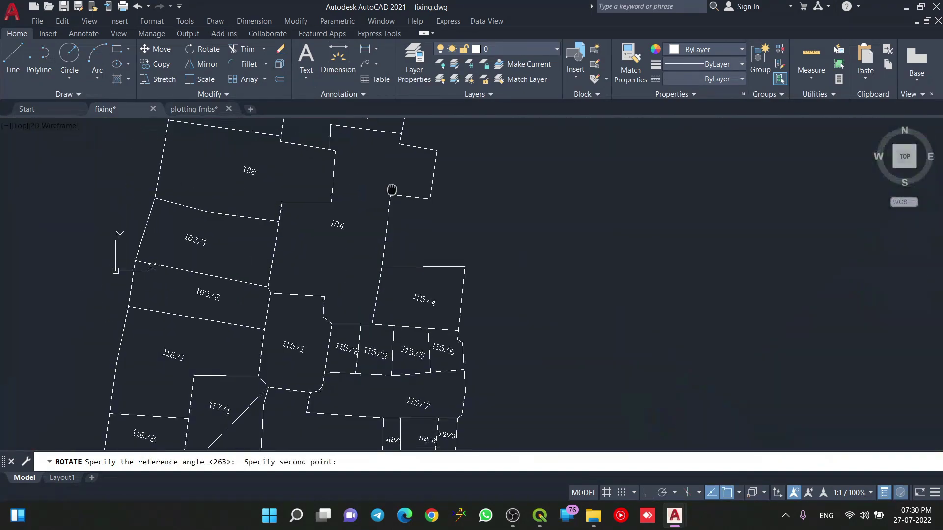
{"action": "scroll", "coordinate": [314, 349], "scroll_direction": "down", "scroll_amount": 4}
{"action": "scroll", "coordinate": [376, 269], "scroll_direction": "up", "scroll_amount": 6}
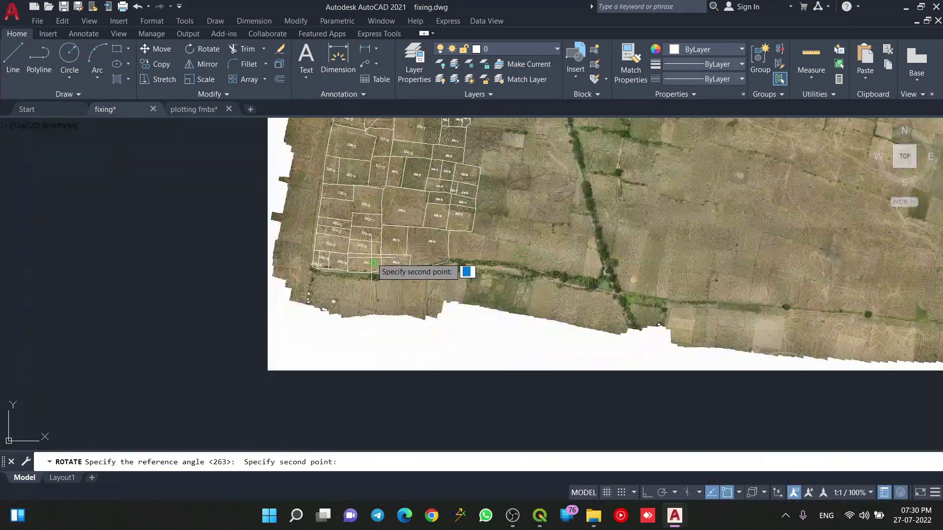
{"action": "scroll", "coordinate": [364, 264], "scroll_direction": "up", "scroll_amount": 6}
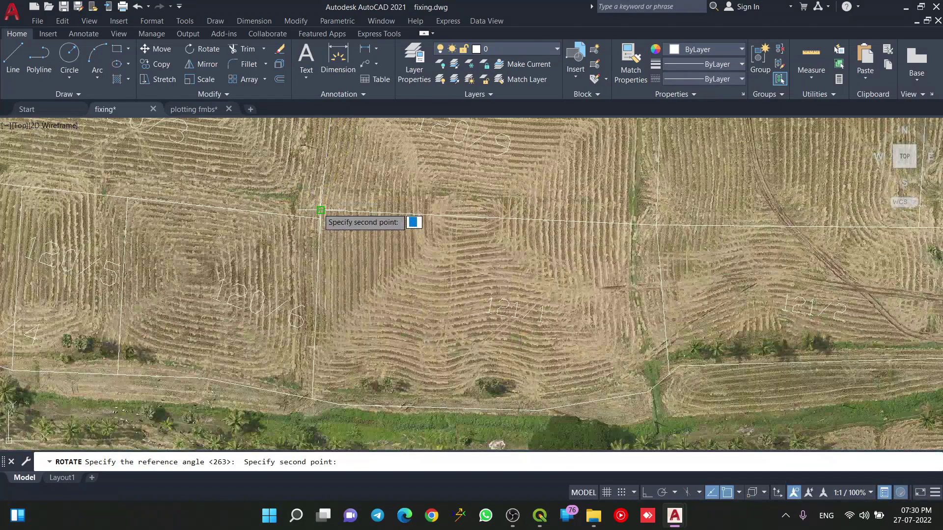
{"action": "left_click", "coordinate": [320, 210]}
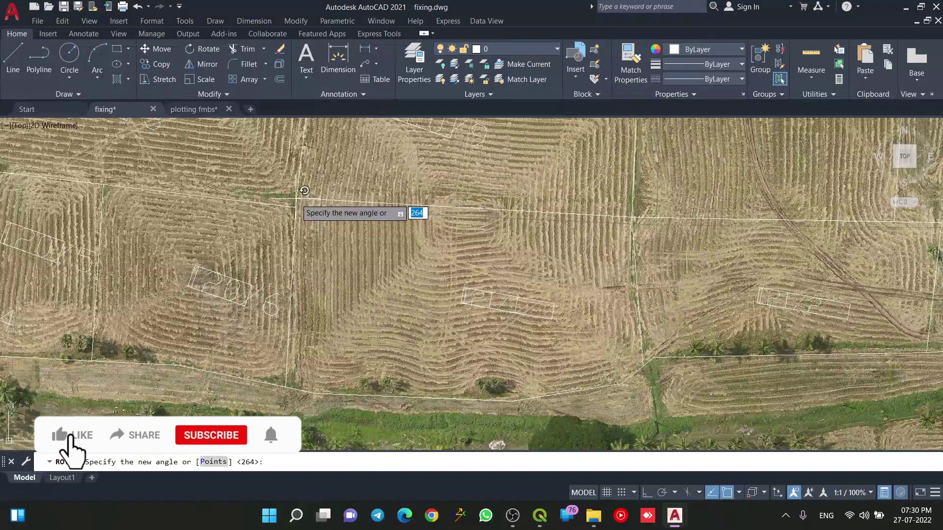
{"action": "left_click", "coordinate": [305, 190]}
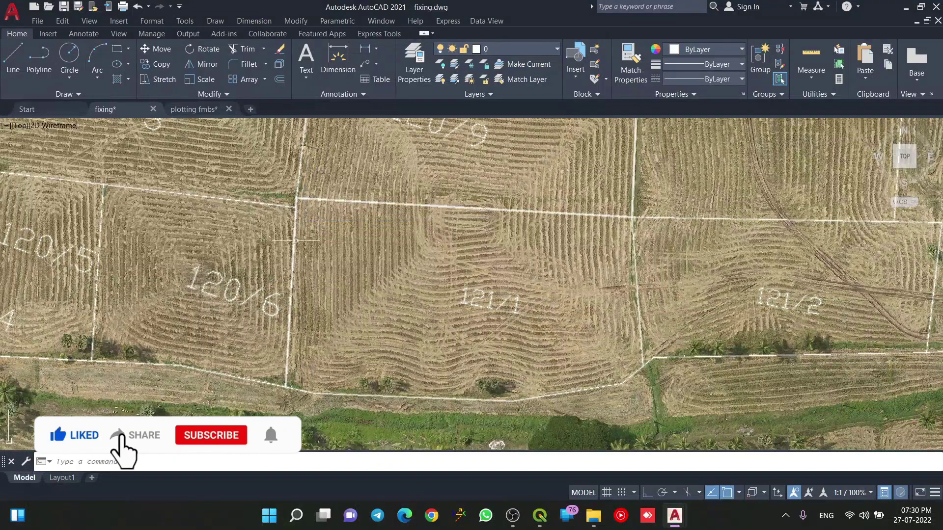
Review how all the fitted parcel blocks cover the whole village image.
{"action": "scroll", "coordinate": [439, 260], "scroll_direction": "down", "scroll_amount": 5}
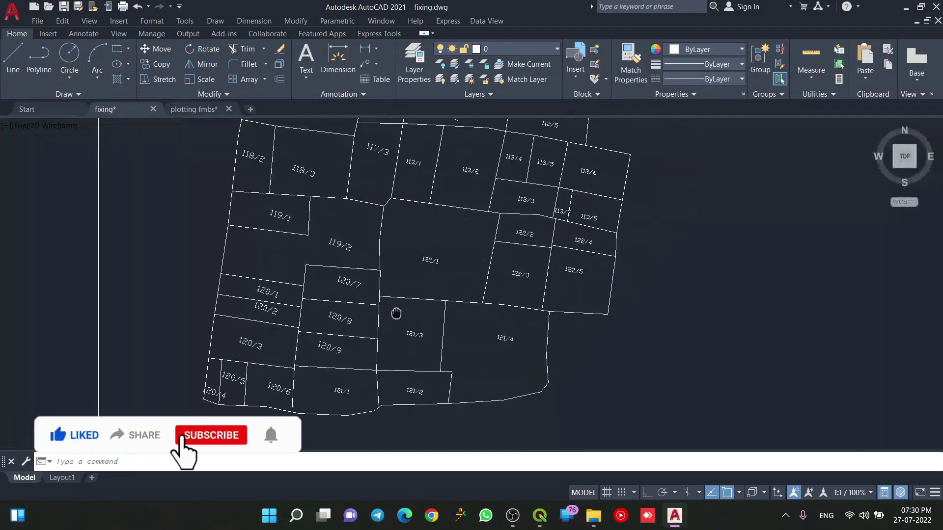
{"action": "scroll", "coordinate": [396, 311], "scroll_direction": "down", "scroll_amount": 5}
{"action": "scroll", "coordinate": [396, 311], "scroll_direction": "up", "scroll_amount": 5}
{"action": "scroll", "coordinate": [465, 263], "scroll_direction": "down", "scroll_amount": 4}
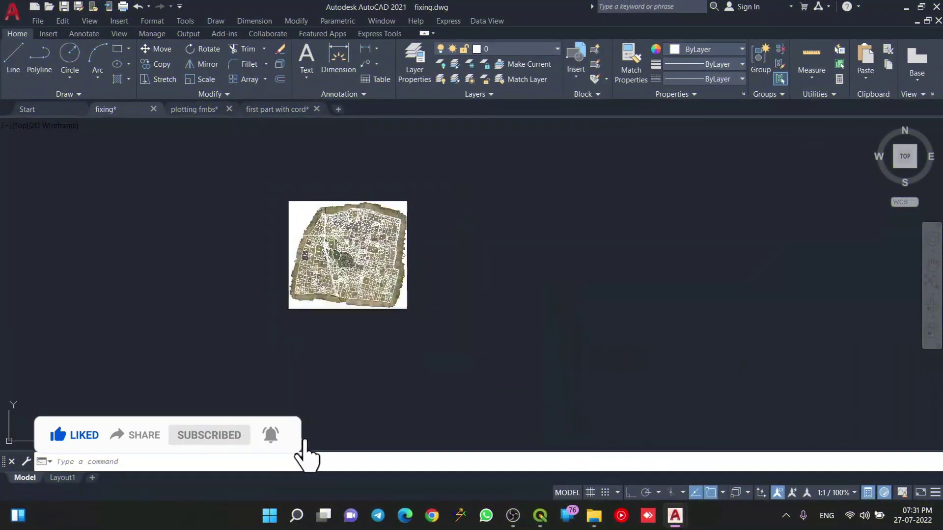
{"action": "scroll", "coordinate": [548, 257], "scroll_direction": "up", "scroll_amount": 5}
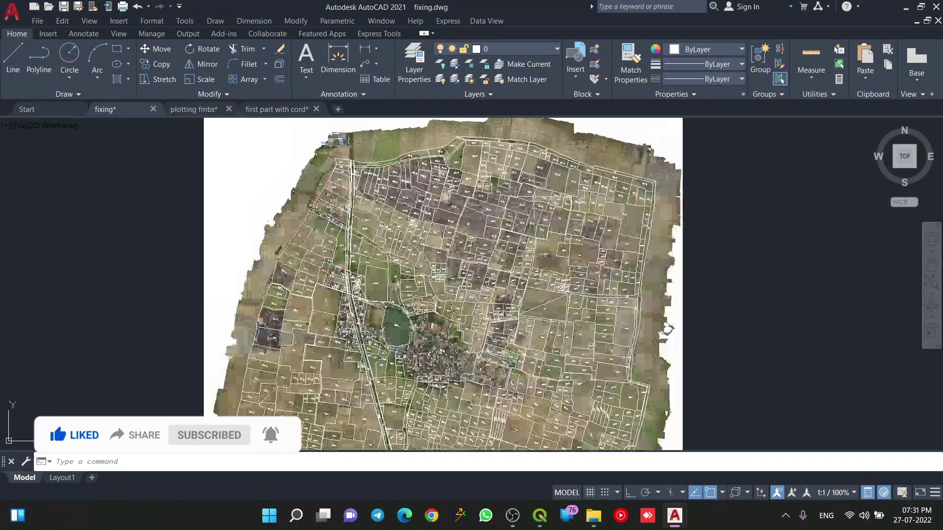
{"action": "scroll", "coordinate": [576, 236], "scroll_direction": "down", "scroll_amount": 7}
{"action": "middle_click_drag", "start_coordinate": [525, 286], "coordinate": [514, 298]}
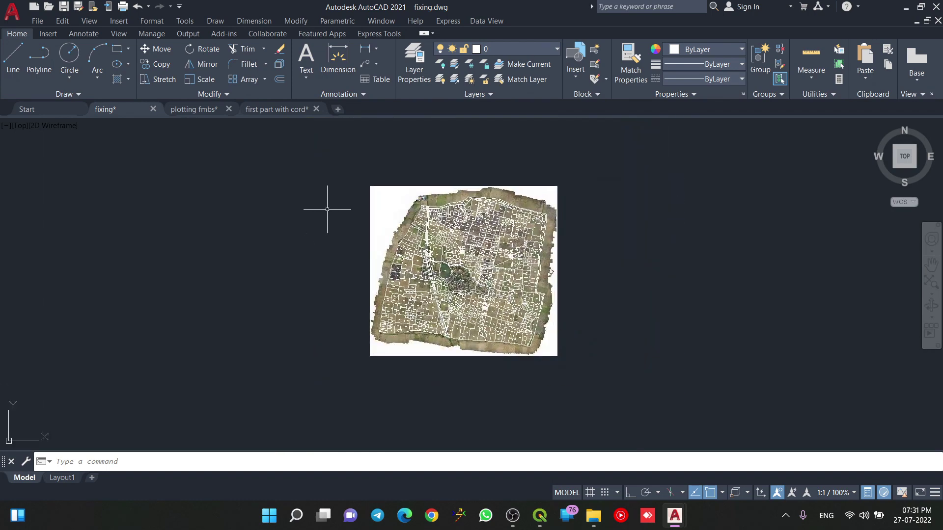
Inspect the eastern parcels' fit against the field bunds, from 79/2 and 80/1 north to 47 and 73.
{"action": "scroll", "coordinate": [550, 272], "scroll_direction": "up", "scroll_amount": 4}
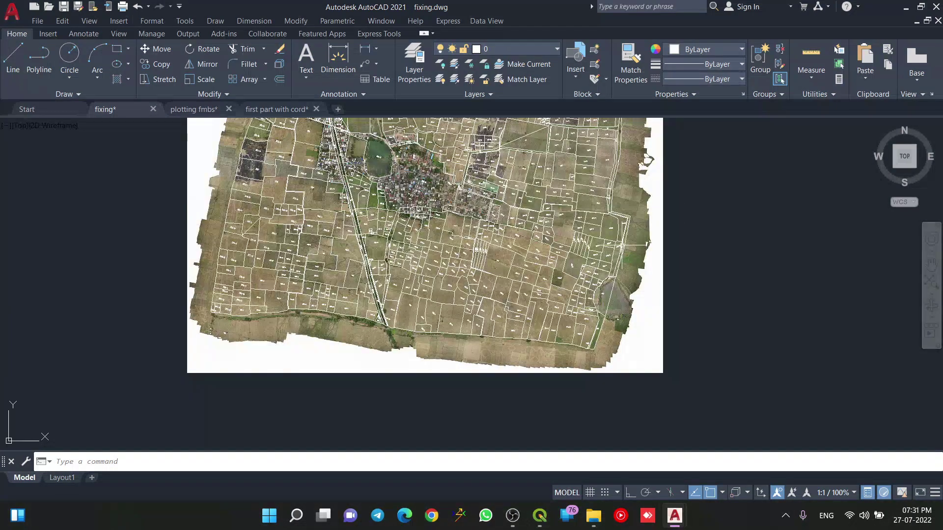
{"action": "scroll", "coordinate": [473, 191], "scroll_direction": "up", "scroll_amount": 5}
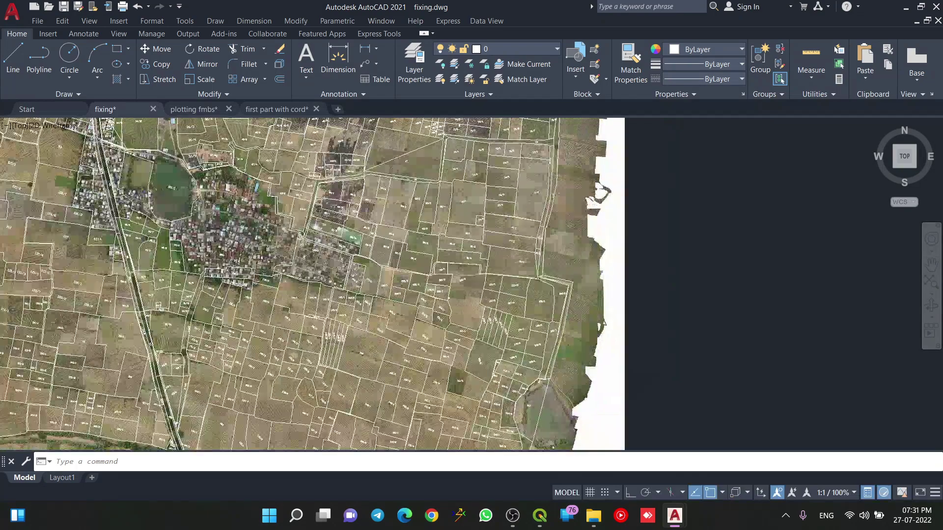
{"action": "scroll", "coordinate": [505, 259], "scroll_direction": "up", "scroll_amount": 4}
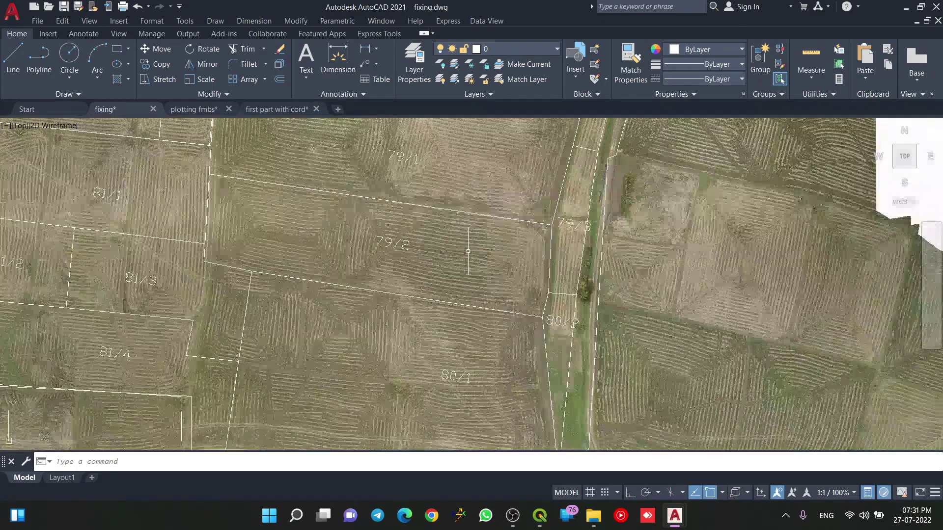
{"action": "scroll", "coordinate": [378, 173], "scroll_direction": "down", "scroll_amount": 2}
{"action": "middle_click_drag", "start_coordinate": [382, 186], "coordinate": [457, 254]}
{"action": "scroll", "coordinate": [456, 254], "scroll_direction": "down", "scroll_amount": 2}
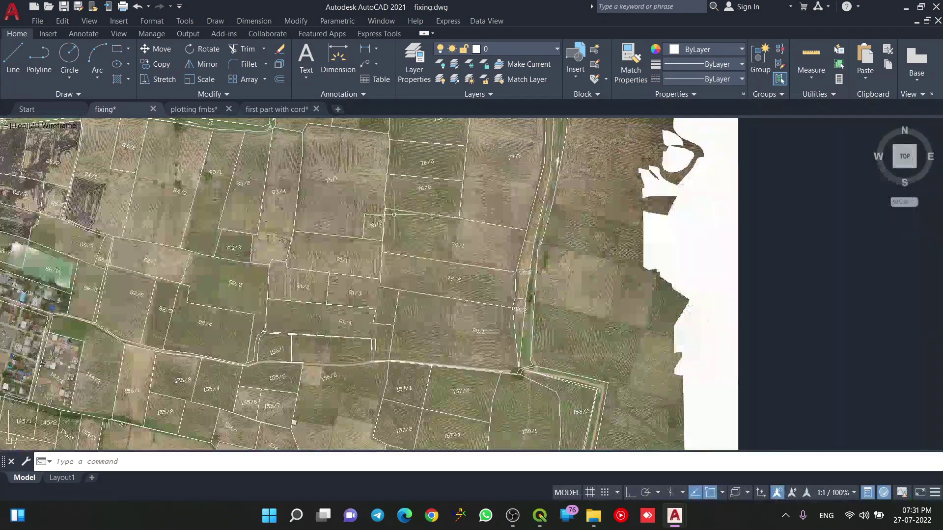
{"action": "middle_click_drag", "start_coordinate": [386, 210], "coordinate": [395, 284]}
{"action": "middle_click_drag", "start_coordinate": [410, 219], "coordinate": [421, 288]}
{"action": "middle_click_drag", "start_coordinate": [289, 163], "coordinate": [315, 244]}
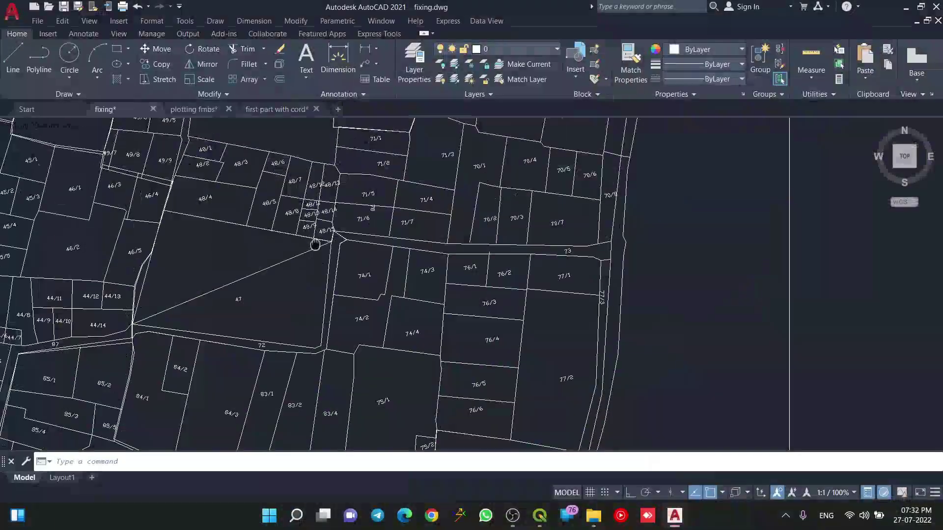
{"action": "scroll", "coordinate": [315, 244], "scroll_direction": "down", "scroll_amount": 6}
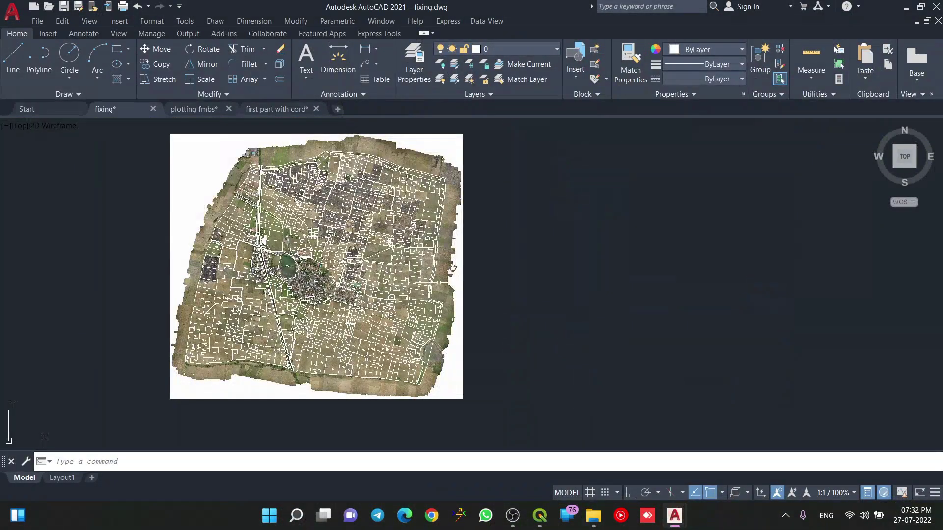
{"action": "scroll", "coordinate": [335, 243], "scroll_direction": "down", "scroll_amount": 3}
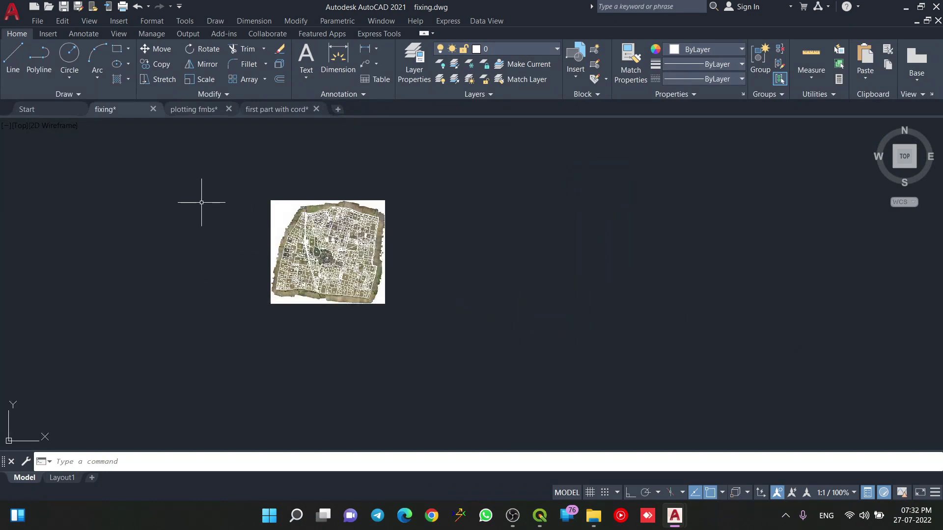
Create a new drawing and save it in the nelaturu folder as village map.
{"action": "left_click", "coordinate": [338, 111]}
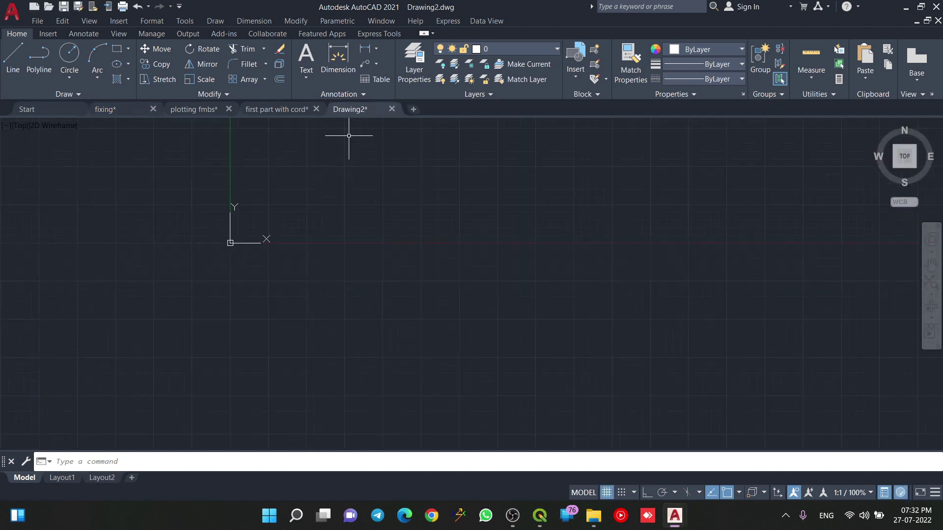
{"action": "key", "text": "ctrl+s"}
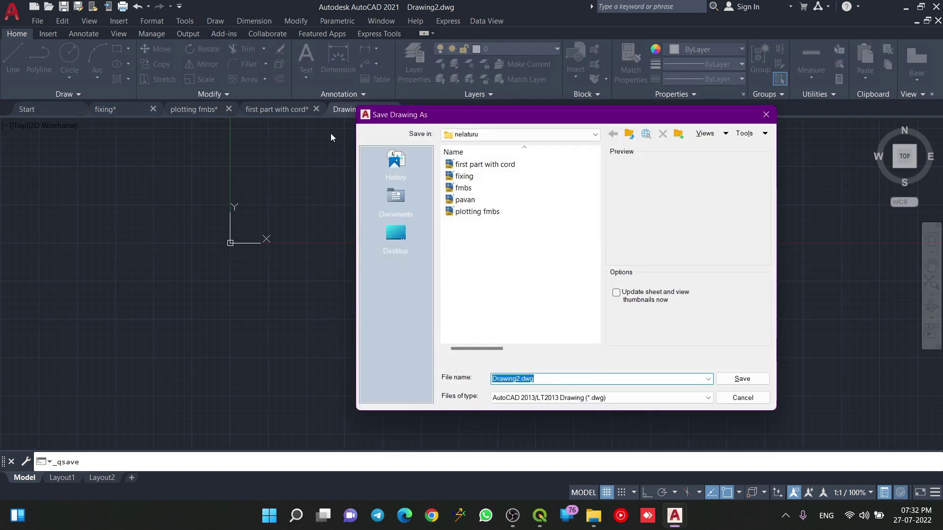
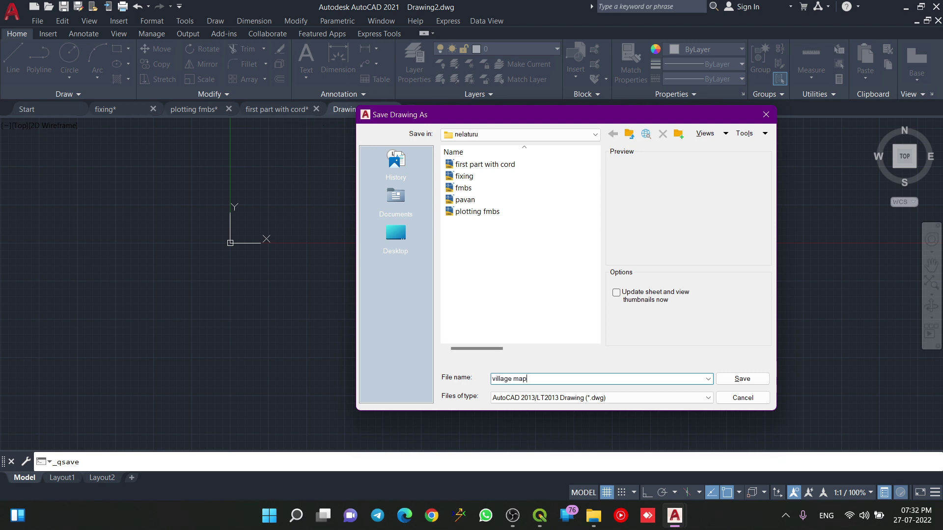
{"action": "key", "text": "Return"}
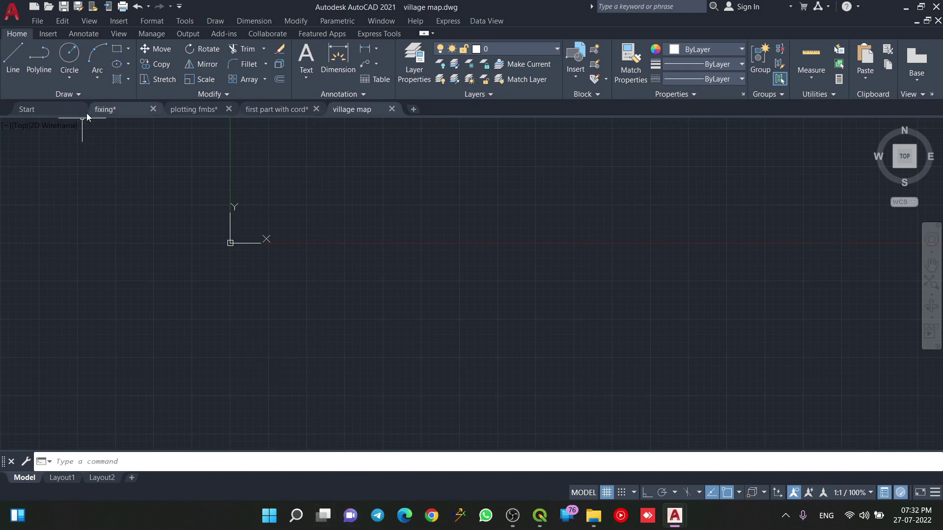
In the fixing drawing, select all parcel linework and labels, excluding the georeferenced image from the selection.
{"action": "left_click", "coordinate": [104, 109]}
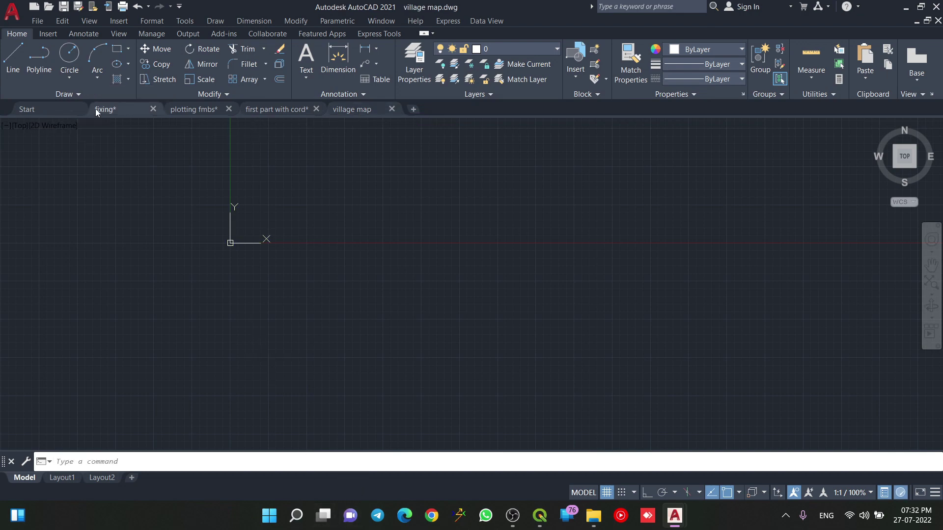
{"action": "left_click", "coordinate": [229, 224]}
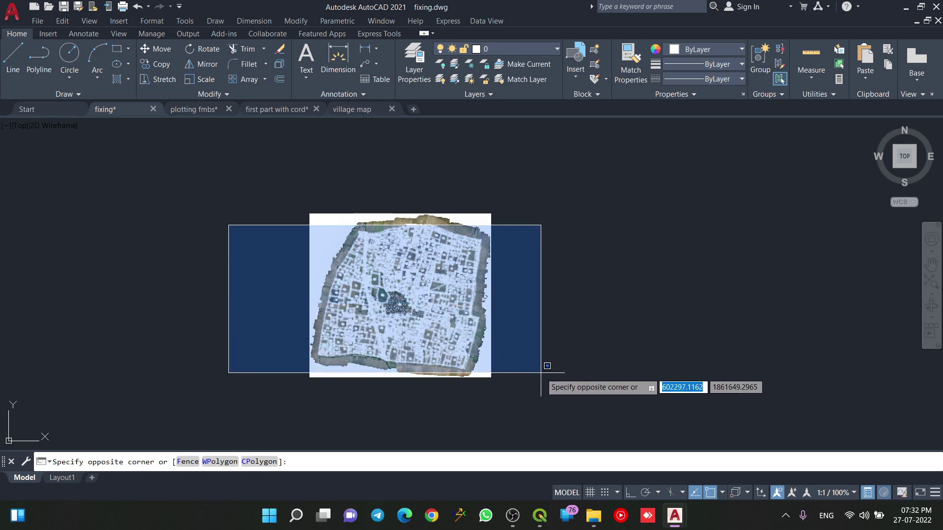
{"action": "key", "text": "Escape"}
{"action": "left_click", "coordinate": [168, 119]}
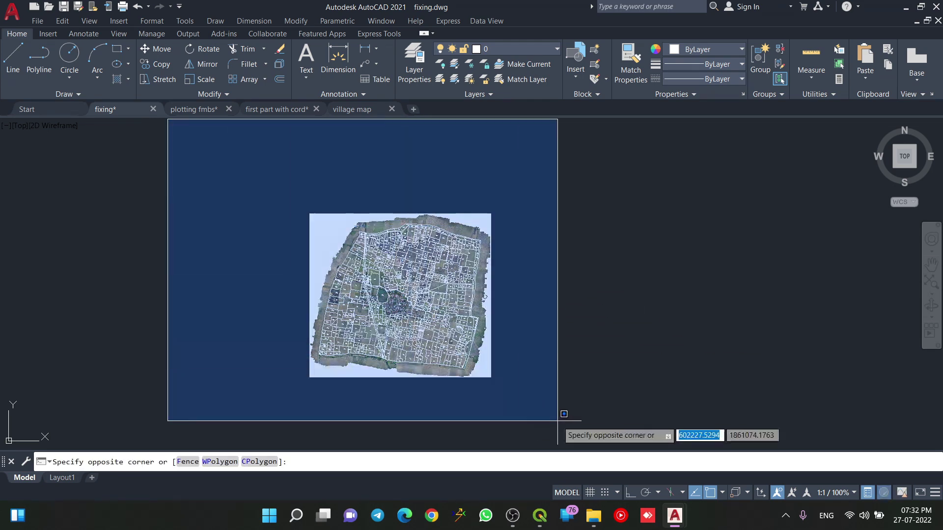
{"action": "left_click", "coordinate": [557, 421]}
{"action": "scroll", "coordinate": [495, 367], "scroll_direction": "up", "scroll_amount": 5}
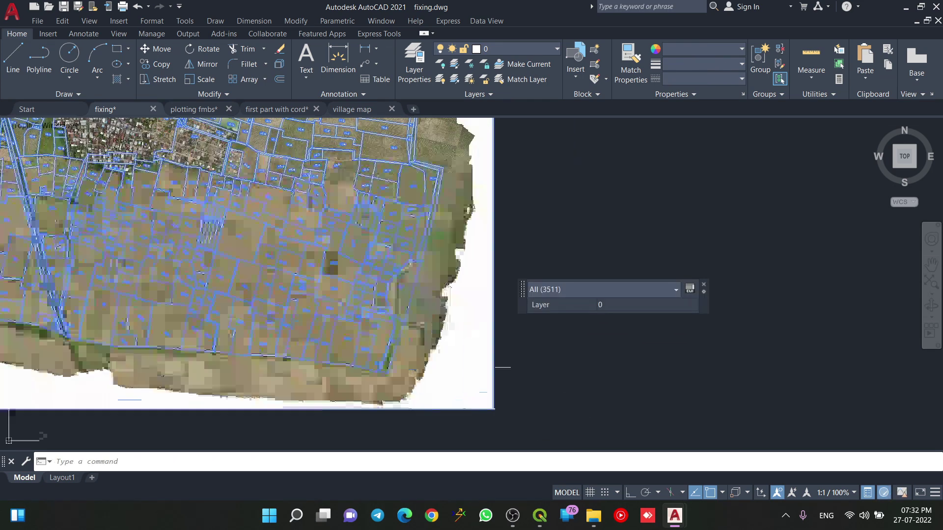
{"action": "left_click", "coordinate": [519, 424], "text": "shift"}
{"action": "left_click", "coordinate": [482, 378], "text": "shift"}
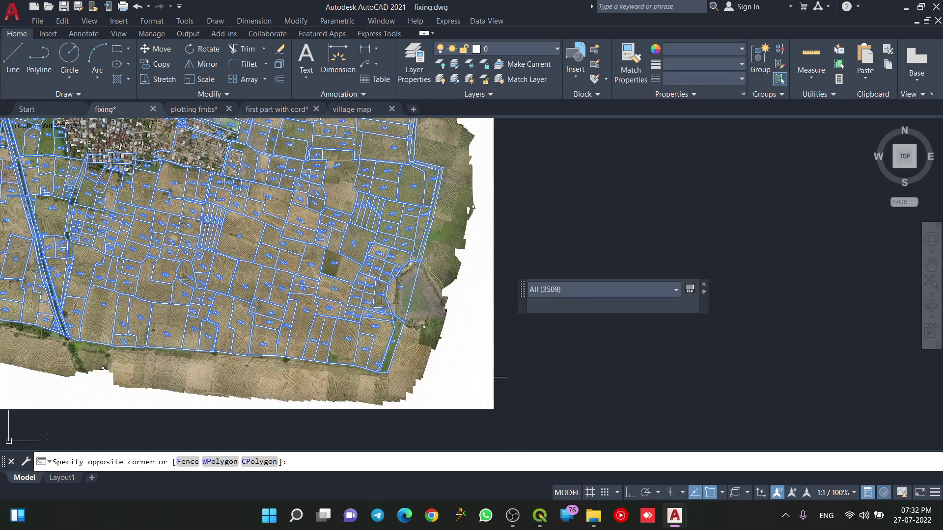
{"action": "scroll", "coordinate": [472, 356], "scroll_direction": "down", "scroll_amount": 8}
{"action": "scroll", "coordinate": [403, 308], "scroll_direction": "up", "scroll_amount": 2}
In the first part with cord drawing, select and copy all parcel linework and labels with a window around the village, leaving out the image.
{"action": "left_click", "coordinate": [277, 110]}
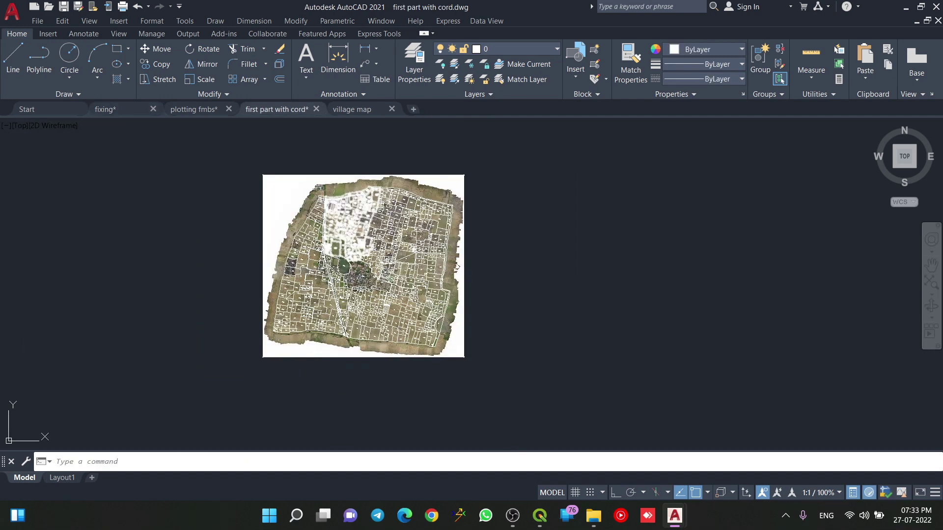
{"action": "scroll", "coordinate": [349, 234], "scroll_direction": "up", "scroll_amount": 2}
{"action": "scroll", "coordinate": [264, 217], "scroll_direction": "down", "scroll_amount": 2}
{"action": "left_click", "coordinate": [173, 183]}
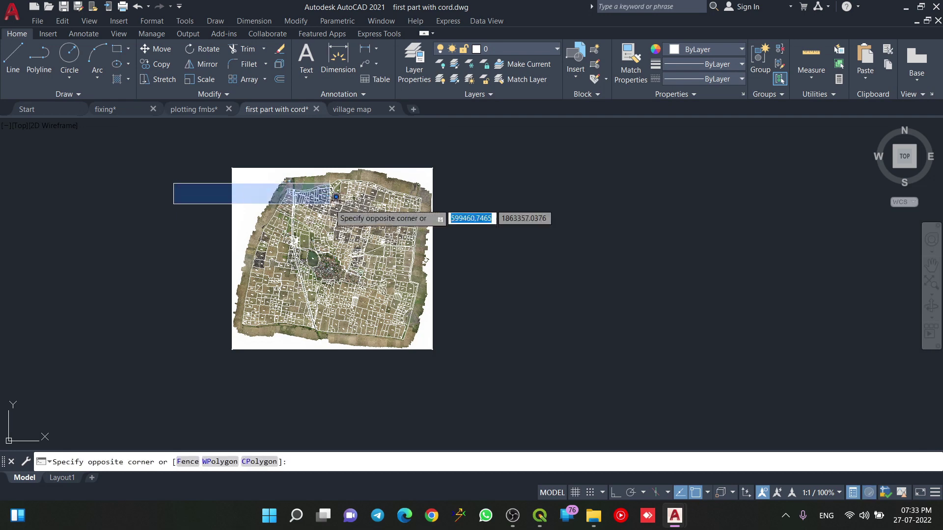
{"action": "left_click", "coordinate": [499, 327]}
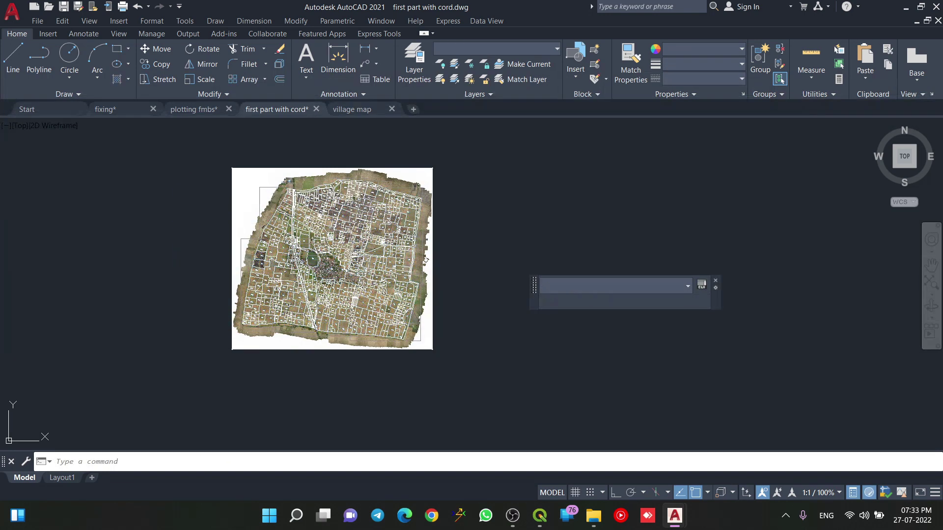
Paste the copied parcels into the village map drawing at their original coordinates.
{"action": "left_click", "coordinate": [356, 110]}
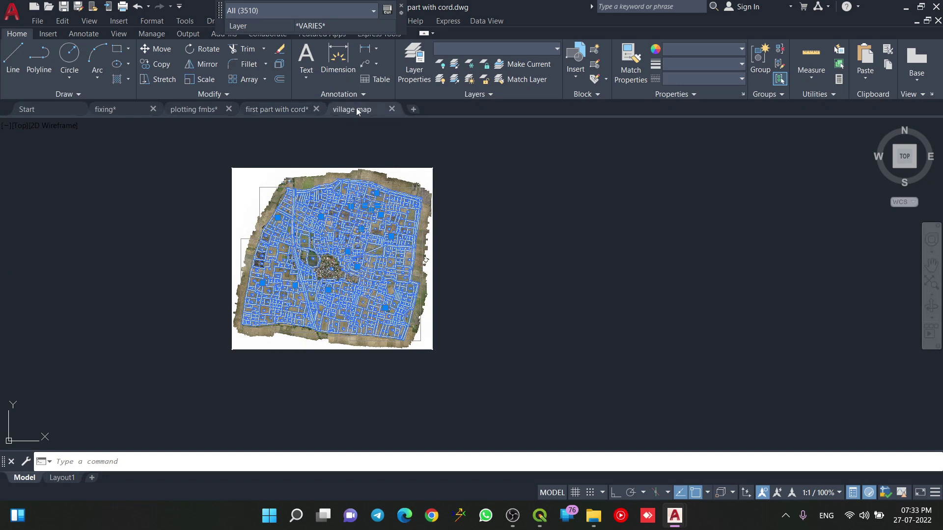
{"action": "right_click", "coordinate": [332, 146]}
{"action": "mouse_move", "coordinate": [393, 182]}
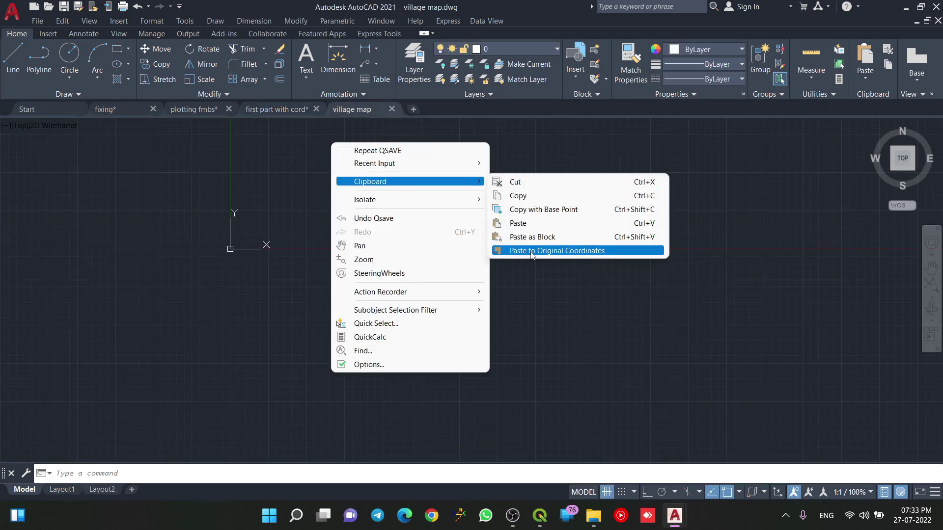
{"action": "left_click", "coordinate": [586, 256]}
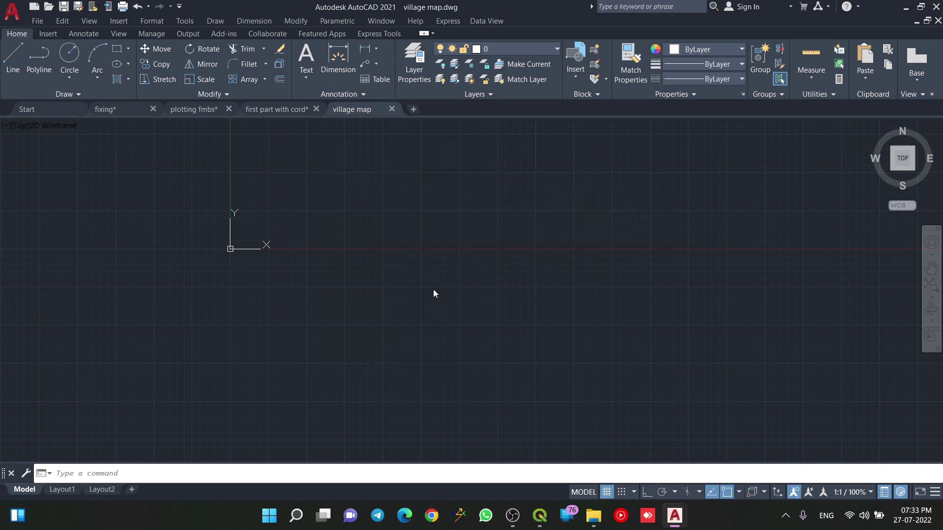
Zoom to the extents of the village map drawing and examine the pasted parcel boundaries and number labels.
{"action": "scroll", "coordinate": [412, 281], "scroll_direction": "down", "scroll_amount": 10}
{"action": "type", "text": "z"}
{"action": "key", "text": "Return"}
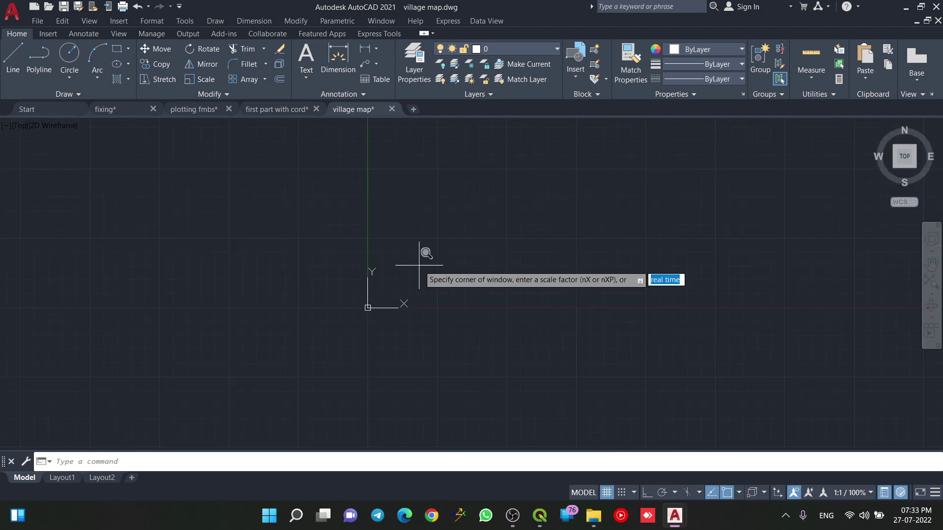
{"action": "type", "text": "e"}
{"action": "key", "text": "Return"}
{"action": "middle_click_drag", "start_coordinate": [491, 197], "coordinate": [371, 271]}
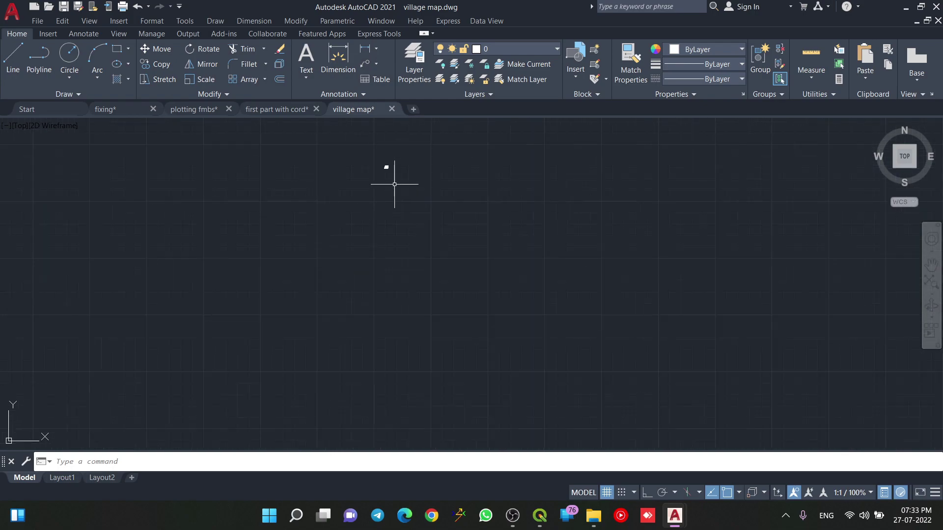
{"action": "scroll", "coordinate": [395, 185], "scroll_direction": "up", "scroll_amount": 15}
{"action": "scroll", "coordinate": [384, 265], "scroll_direction": "up", "scroll_amount": 5}
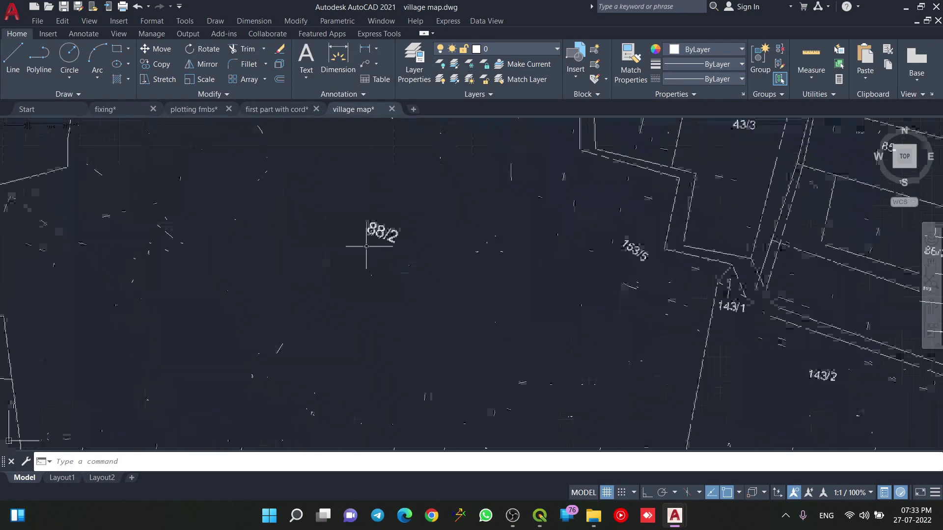
{"action": "scroll", "coordinate": [363, 246], "scroll_direction": "down", "scroll_amount": 10}
{"action": "scroll", "coordinate": [321, 187], "scroll_direction": "up", "scroll_amount": 5}
{"action": "scroll", "coordinate": [290, 147], "scroll_direction": "up", "scroll_amount": 10}
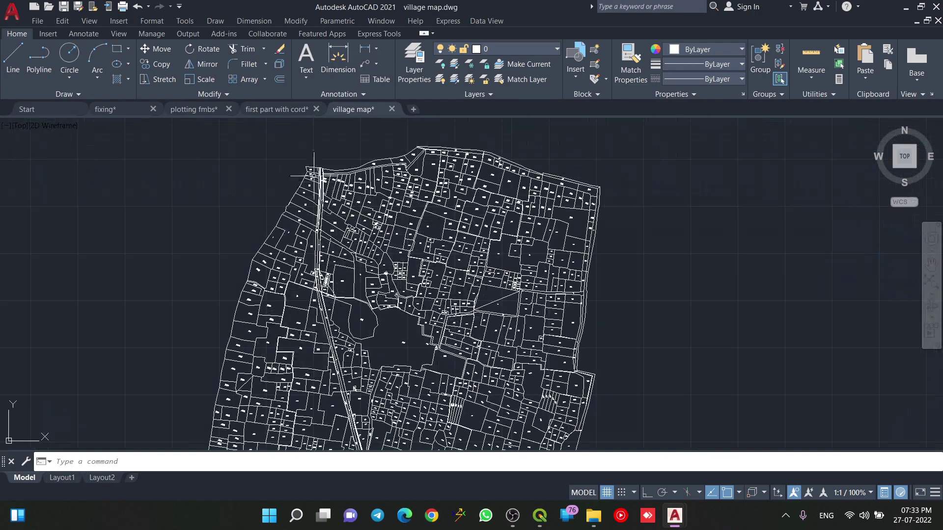
{"action": "scroll", "coordinate": [289, 147], "scroll_direction": "down", "scroll_amount": 4}
{"action": "scroll", "coordinate": [511, 261], "scroll_direction": "down", "scroll_amount": 8}
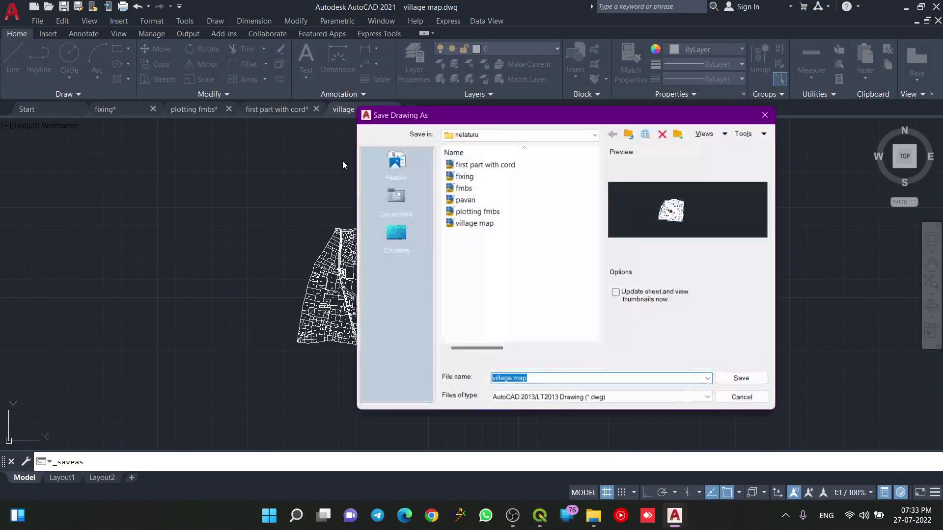
Save the drawing in the nelaturu folder as village map 1 in AutoCAD 2018 DXF format.
{"action": "left_click", "coordinate": [586, 401]}
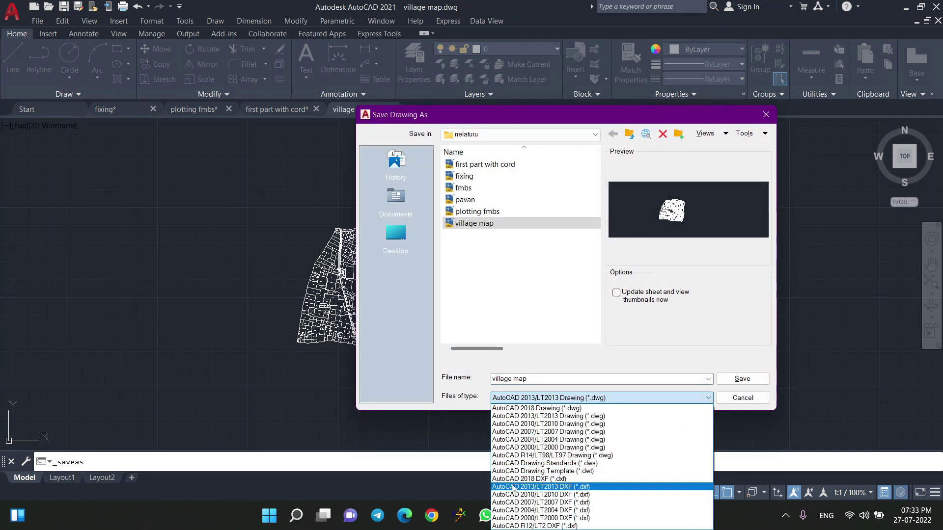
{"action": "left_click", "coordinate": [515, 479]}
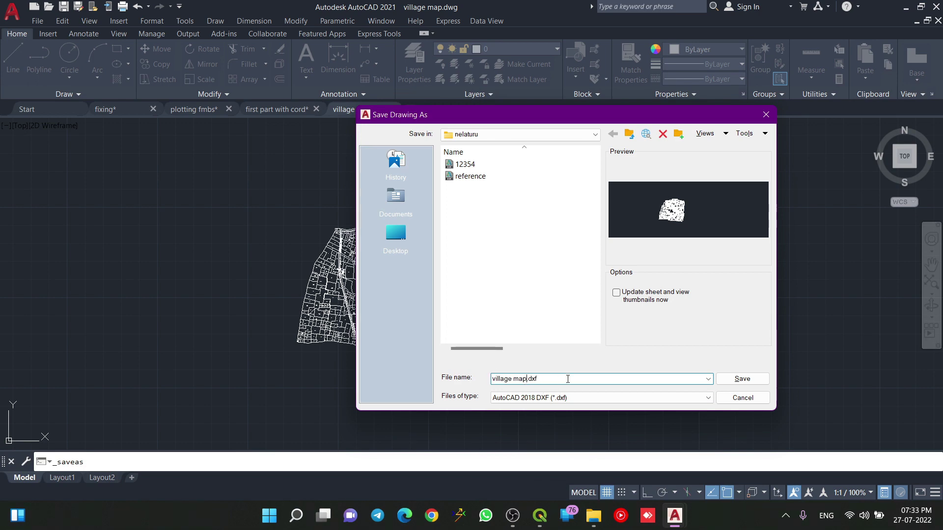
{"action": "left_click", "coordinate": [741, 379]}
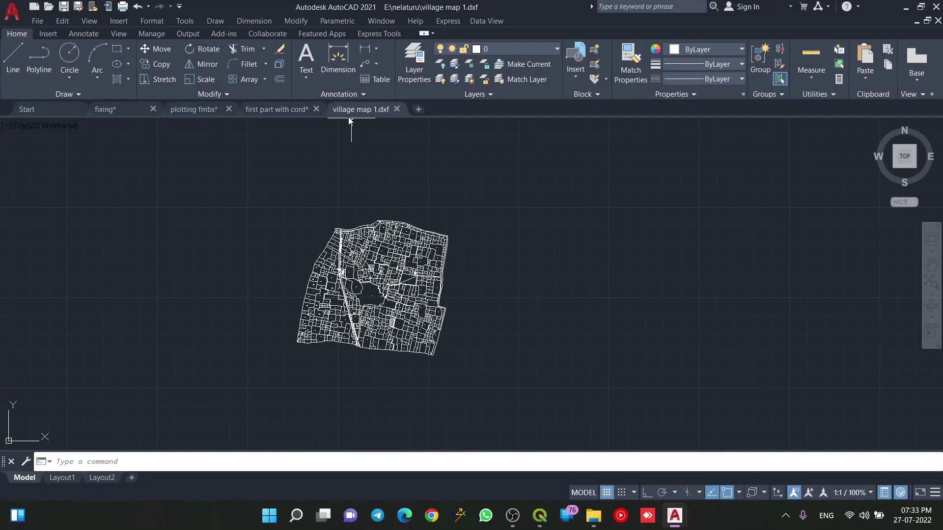
{"action": "mouse_move", "coordinate": [373, 116]}
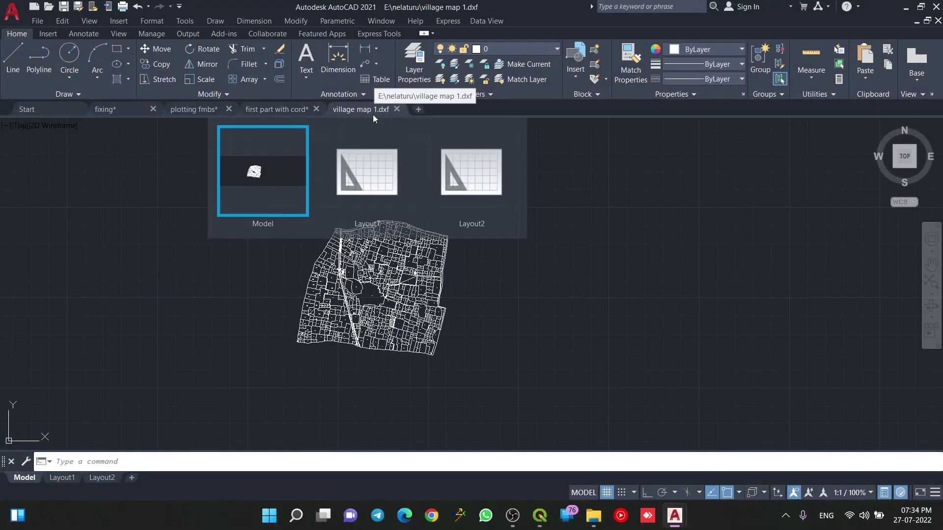
Switch to QGIS and choose village map 1.dxf from the nelaturu folder as the source of a new vector layer.
{"action": "left_click", "coordinate": [906, 8]}
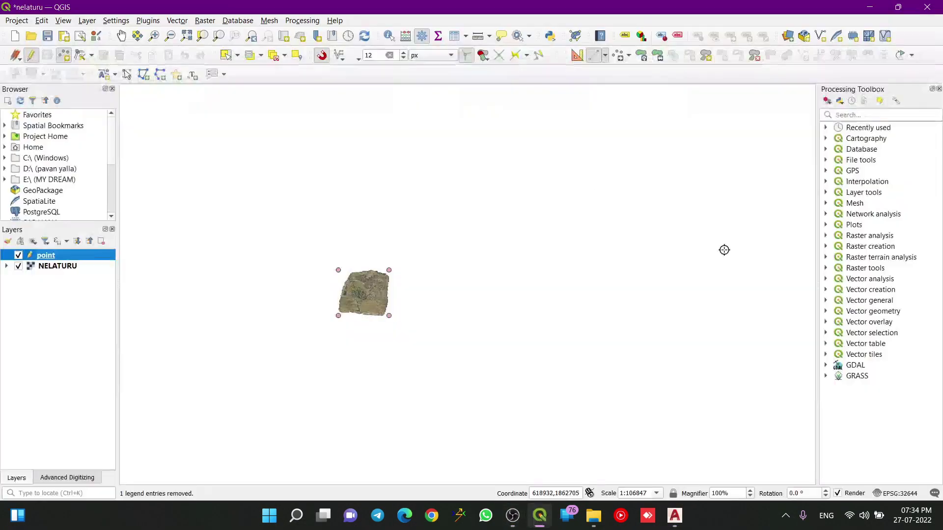
{"action": "scroll", "coordinate": [328, 282], "scroll_direction": "up", "scroll_amount": 2}
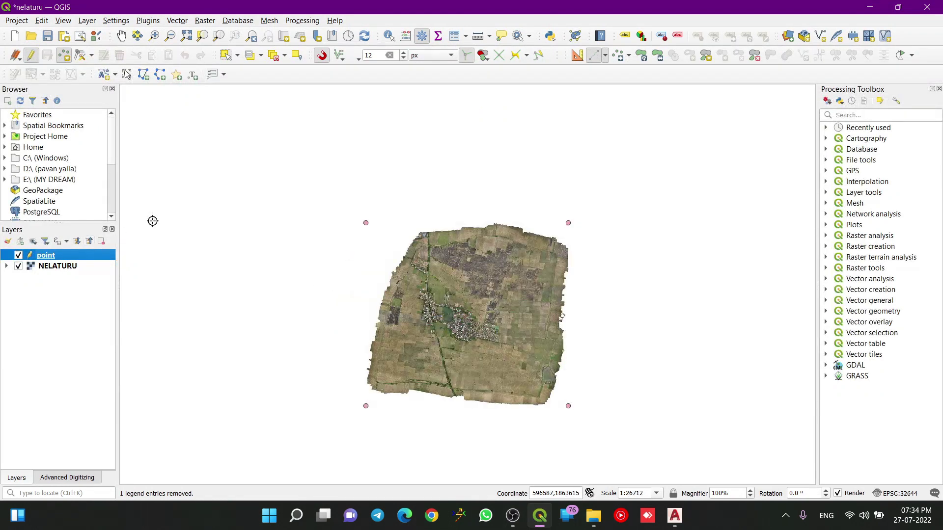
{"action": "left_click", "coordinate": [94, 21]}
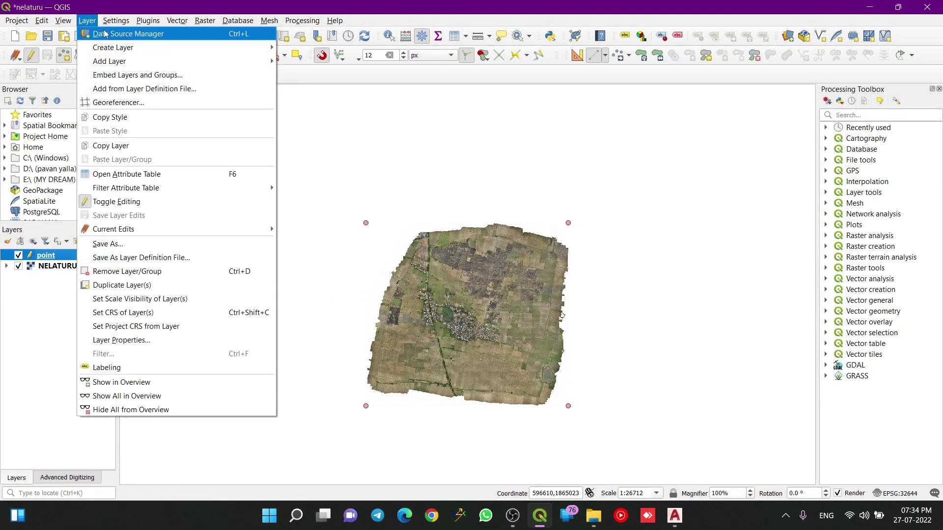
{"action": "mouse_move", "coordinate": [224, 63]}
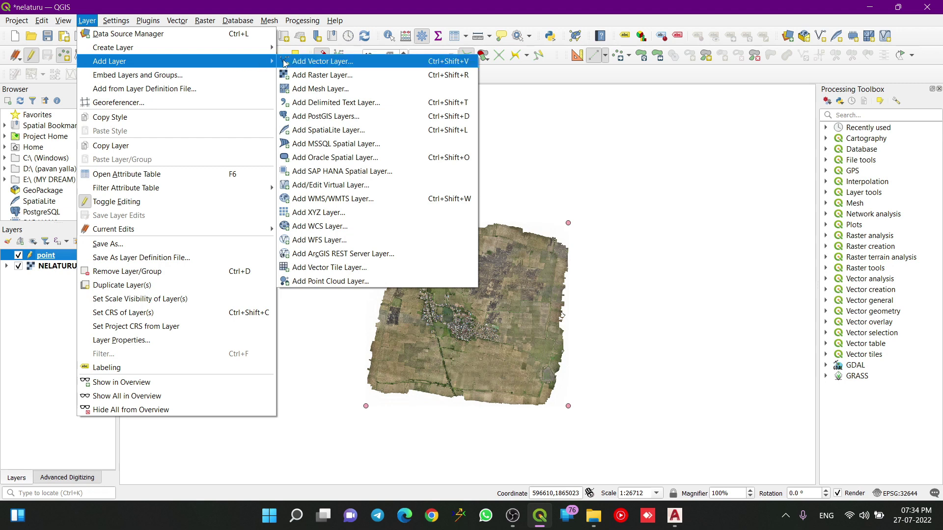
{"action": "left_click", "coordinate": [317, 63]}
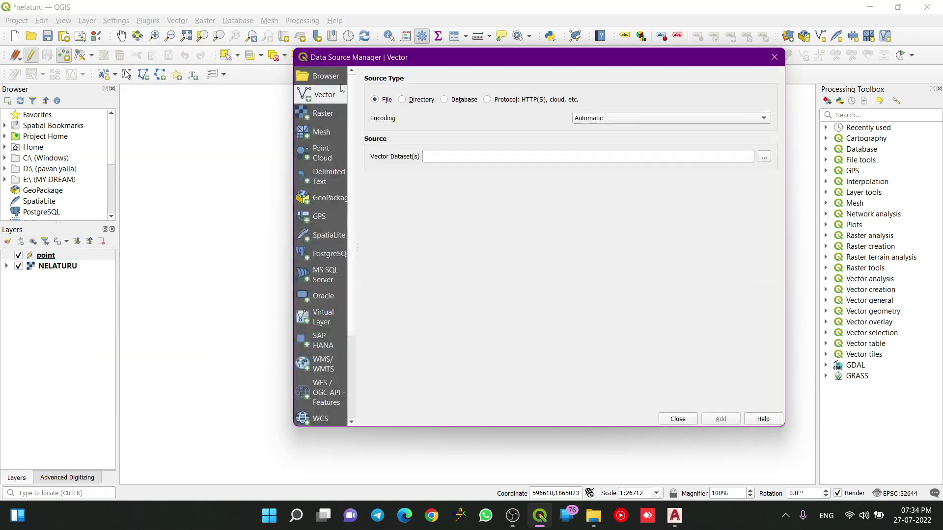
{"action": "left_click", "coordinate": [765, 159]}
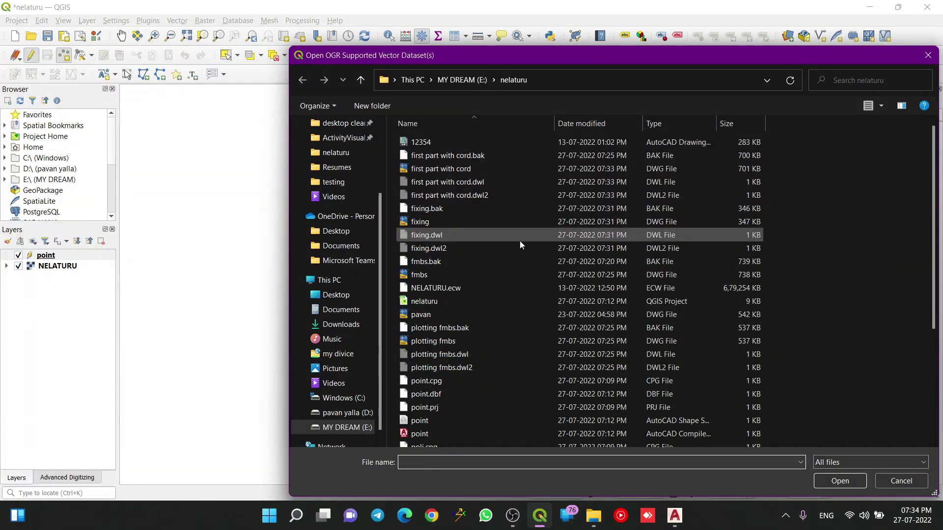
{"action": "scroll", "coordinate": [488, 245], "scroll_direction": "down", "scroll_amount": 4}
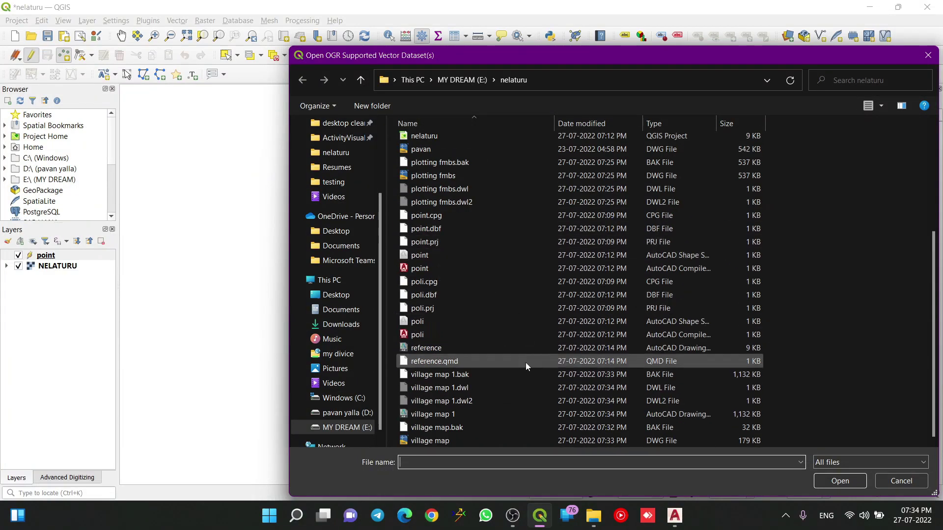
{"action": "left_click", "coordinate": [656, 414]}
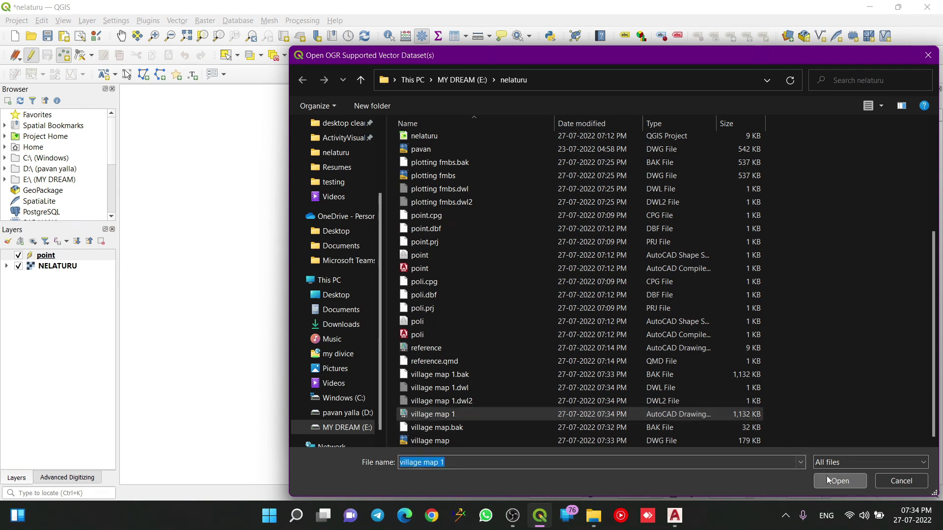
{"action": "left_click", "coordinate": [840, 480]}
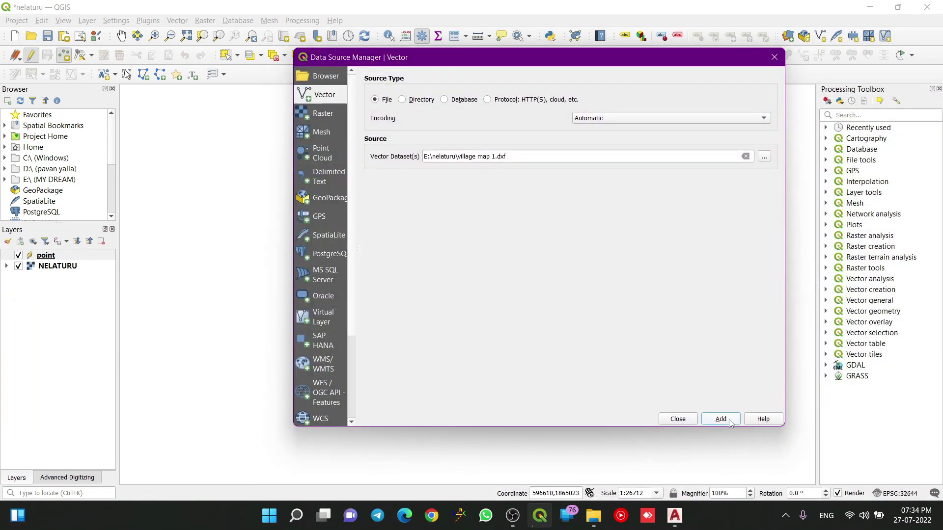
Add the DXF's PointZ and LineStringZ entities to the project as a layer group and close the data source dialog.
{"action": "left_click", "coordinate": [720, 418]}
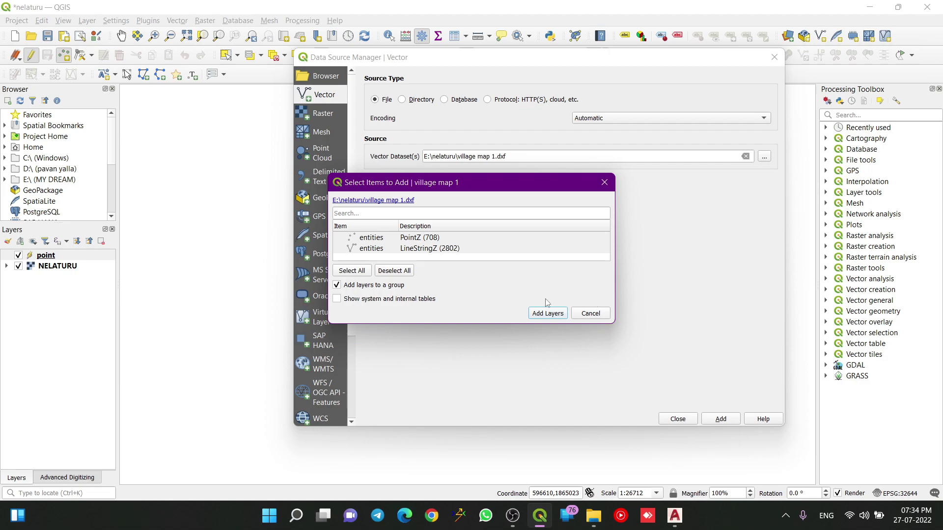
{"action": "left_click", "coordinate": [546, 314]}
{"action": "left_click", "coordinate": [678, 419]}
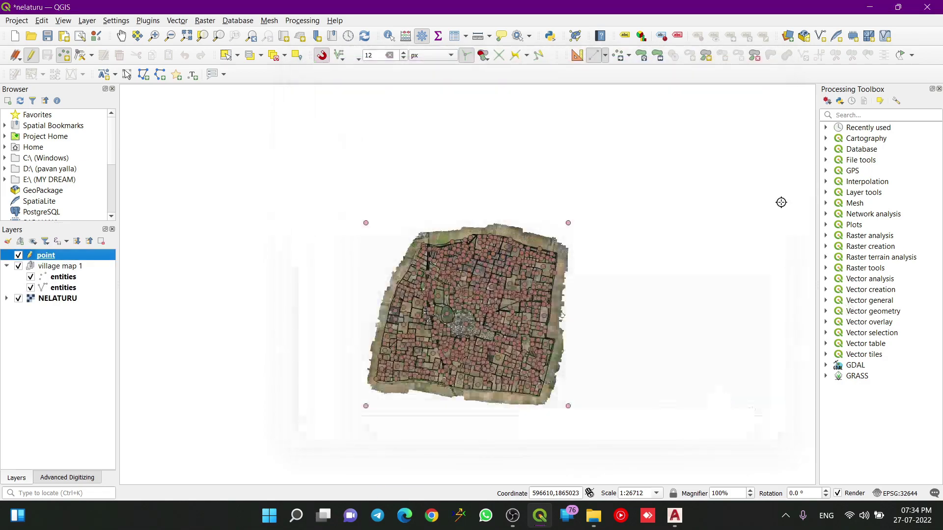
Examine how the imported parcel lines follow the field boundaries on the image around the centre and southeast of the village.
{"action": "scroll", "coordinate": [450, 289], "scroll_direction": "up", "scroll_amount": 3}
{"action": "scroll", "coordinate": [664, 152], "scroll_direction": "up", "scroll_amount": 2}
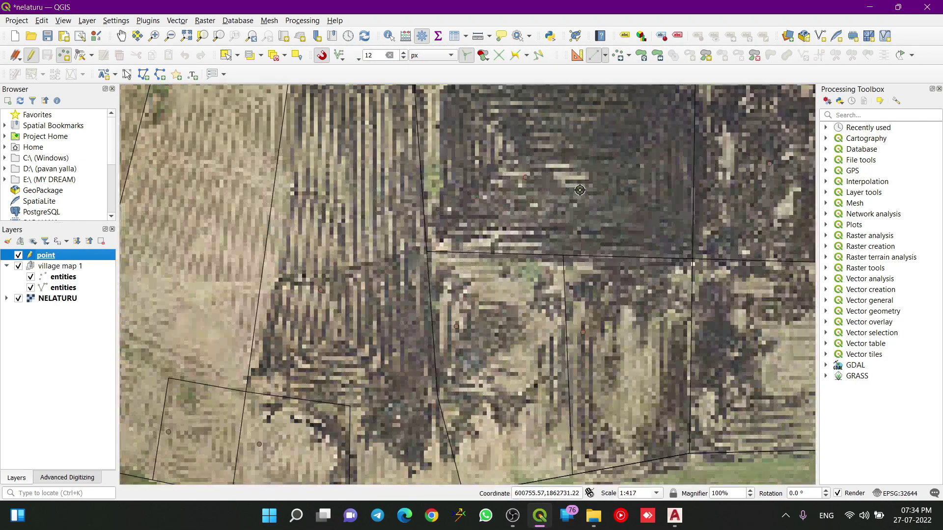
{"action": "scroll", "coordinate": [664, 153], "scroll_direction": "down", "scroll_amount": 2}
{"action": "middle_click_drag", "start_coordinate": [565, 149], "coordinate": [472, 213]}
{"action": "scroll", "coordinate": [472, 213], "scroll_direction": "down", "scroll_amount": 2}
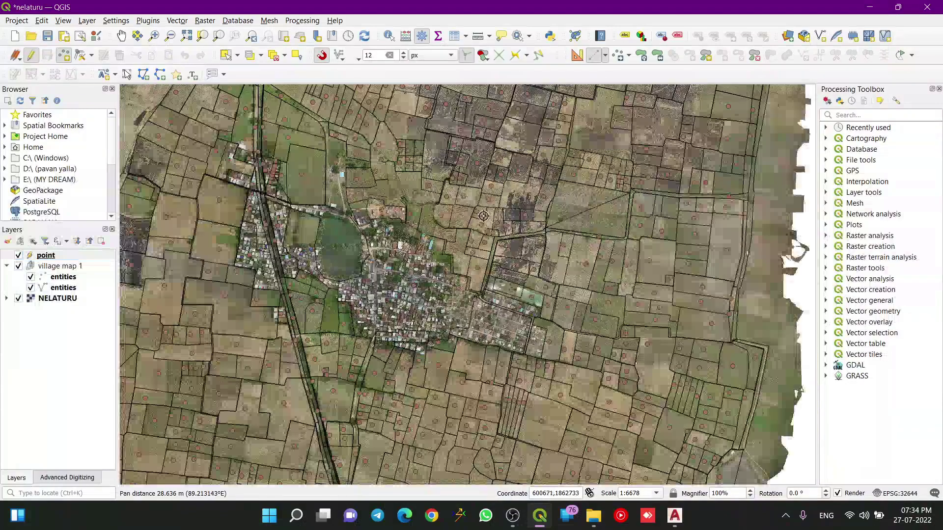
{"action": "scroll", "coordinate": [392, 275], "scroll_direction": "down", "scroll_amount": 1}
{"action": "middle_click_drag", "start_coordinate": [392, 282], "coordinate": [378, 286]}
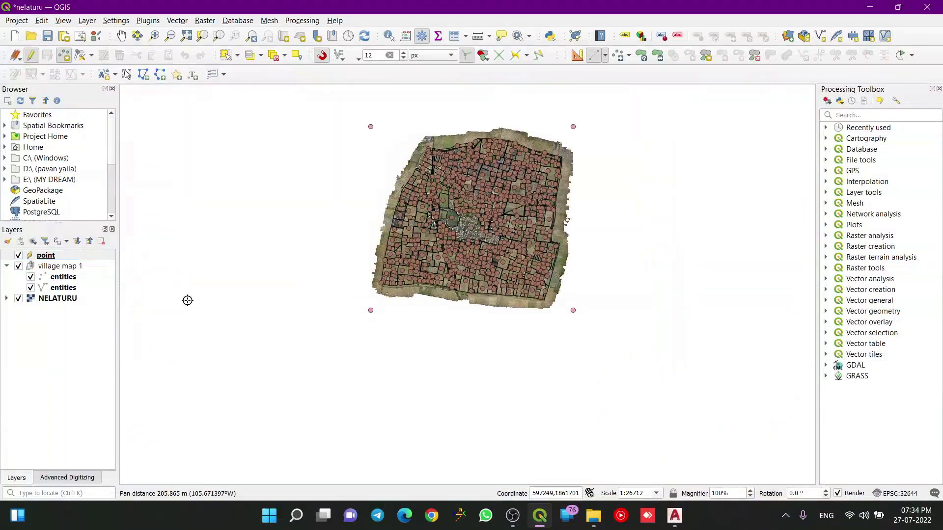
{"action": "scroll", "coordinate": [529, 270], "scroll_direction": "up", "scroll_amount": 4}
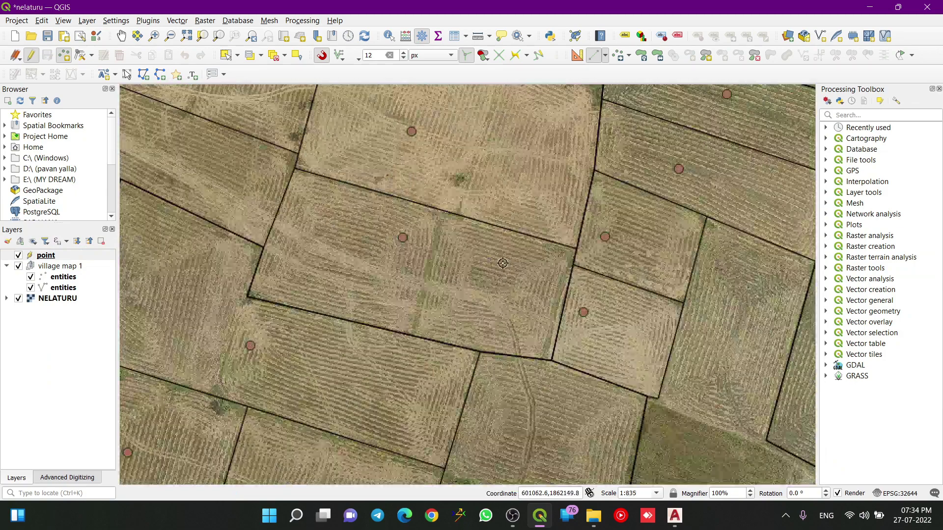
{"action": "middle_click_drag", "start_coordinate": [658, 260], "coordinate": [574, 252]}
{"action": "scroll", "coordinate": [531, 245], "scroll_direction": "down", "scroll_amount": 2}
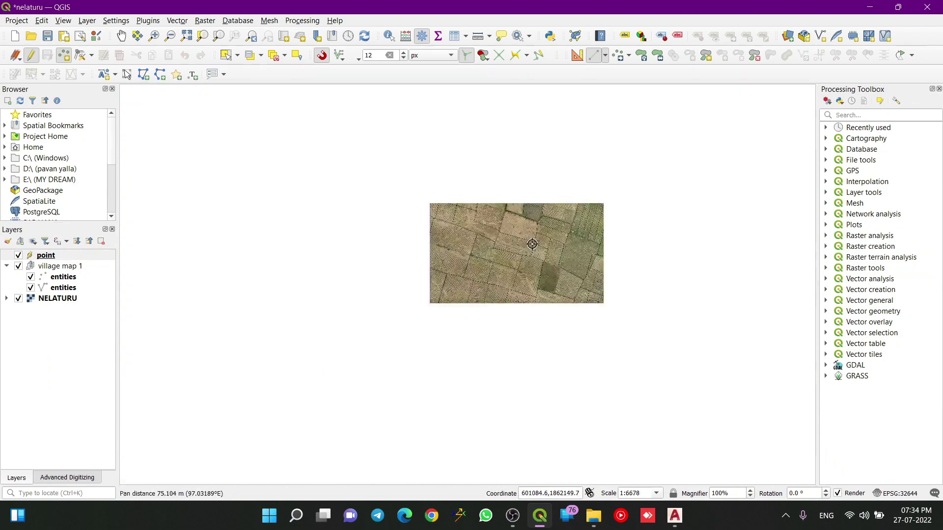
{"action": "scroll", "coordinate": [576, 272], "scroll_direction": "down", "scroll_amount": 2}
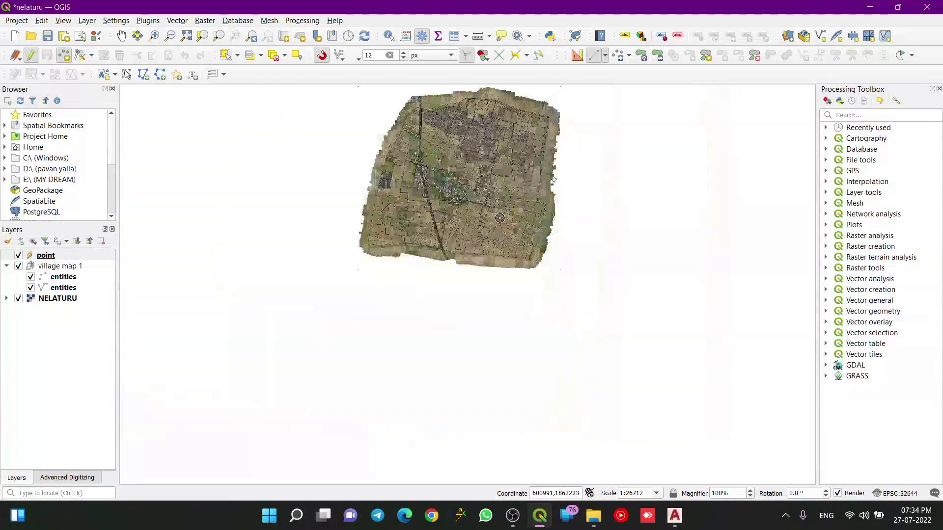
Inspect the parcel overlay along the northwestern road, across the whole village extent and around the settlement and its pond.
{"action": "middle_click_drag", "start_coordinate": [576, 272], "coordinate": [630, 275]}
{"action": "scroll", "coordinate": [605, 179], "scroll_direction": "up", "scroll_amount": 6}
{"action": "scroll", "coordinate": [605, 179], "scroll_direction": "down", "scroll_amount": 3}
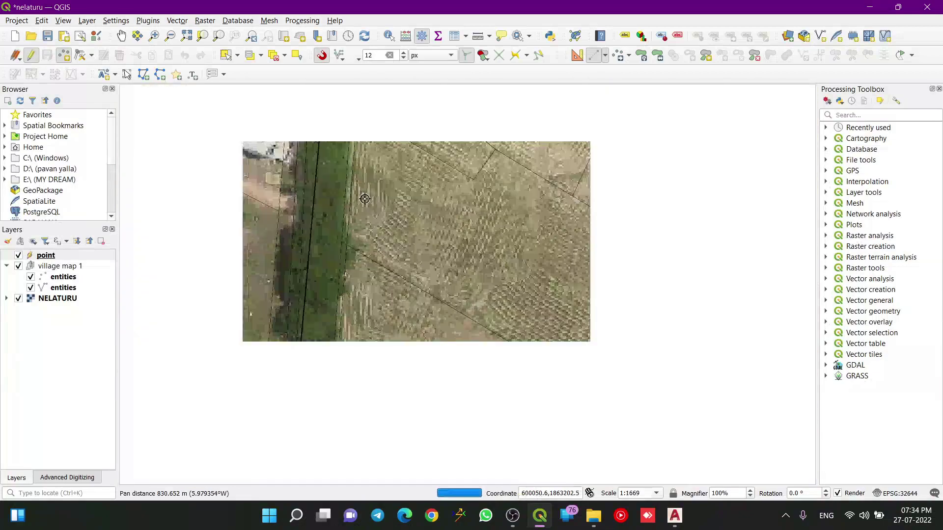
{"action": "middle_click_drag", "start_coordinate": [537, 204], "coordinate": [474, 247]}
{"action": "scroll", "coordinate": [528, 225], "scroll_direction": "down", "scroll_amount": 1}
{"action": "scroll", "coordinate": [340, 294], "scroll_direction": "up", "scroll_amount": 2}
{"action": "middle_click_drag", "start_coordinate": [518, 268], "coordinate": [455, 267]}
{"action": "scroll", "coordinate": [515, 162], "scroll_direction": "up", "scroll_amount": 2}
{"action": "scroll", "coordinate": [456, 256], "scroll_direction": "down", "scroll_amount": 2}
{"action": "middle_click_drag", "start_coordinate": [515, 271], "coordinate": [384, 217]}
{"action": "scroll", "coordinate": [433, 222], "scroll_direction": "down", "scroll_amount": 1}
{"action": "middle_click_drag", "start_coordinate": [583, 279], "coordinate": [354, 232]}
{"action": "scroll", "coordinate": [356, 235], "scroll_direction": "down", "scroll_amount": 2}
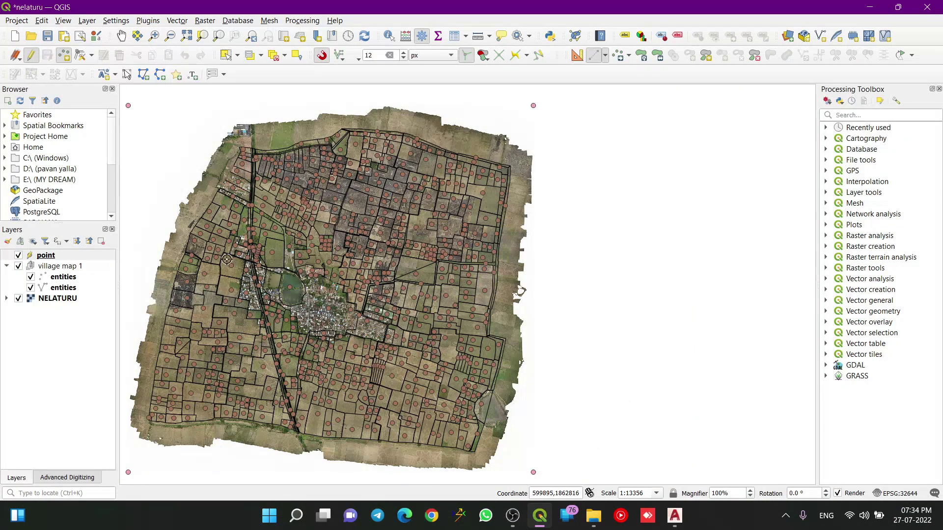
{"action": "scroll", "coordinate": [226, 259], "scroll_direction": "up", "scroll_amount": 2}
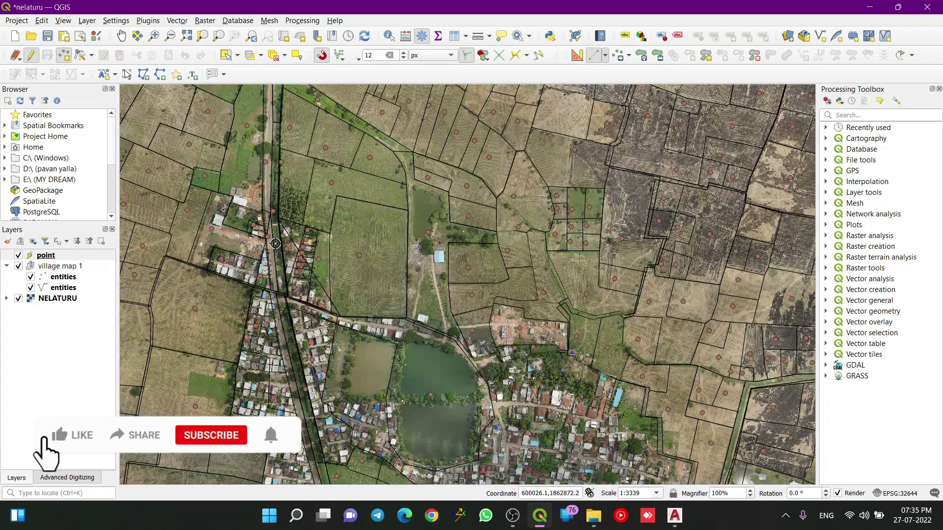
Check the fit of the imported parcel lines on the fields around the settlement and out to the edges of the full village image.
{"action": "scroll", "coordinate": [422, 238], "scroll_direction": "down", "scroll_amount": 1}
{"action": "middle_click_drag", "start_coordinate": [545, 268], "coordinate": [519, 266]}
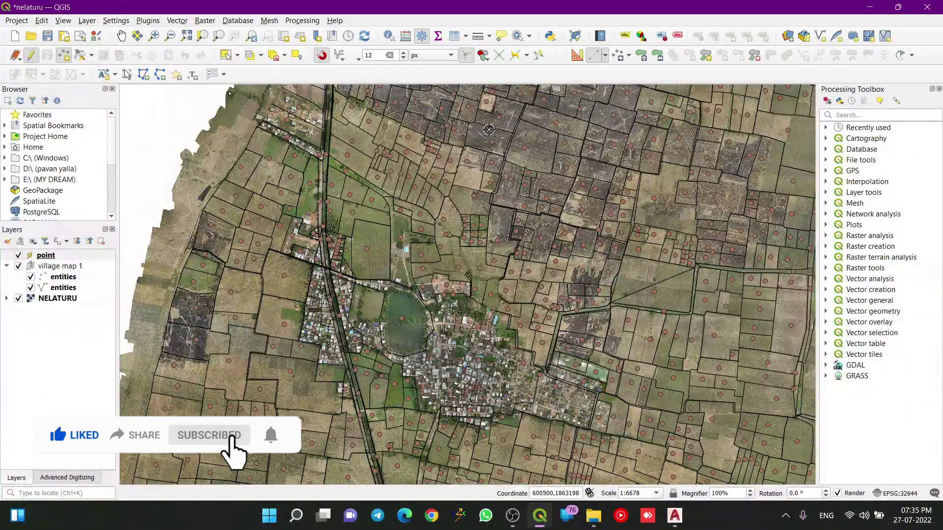
{"action": "key", "text": "super"}
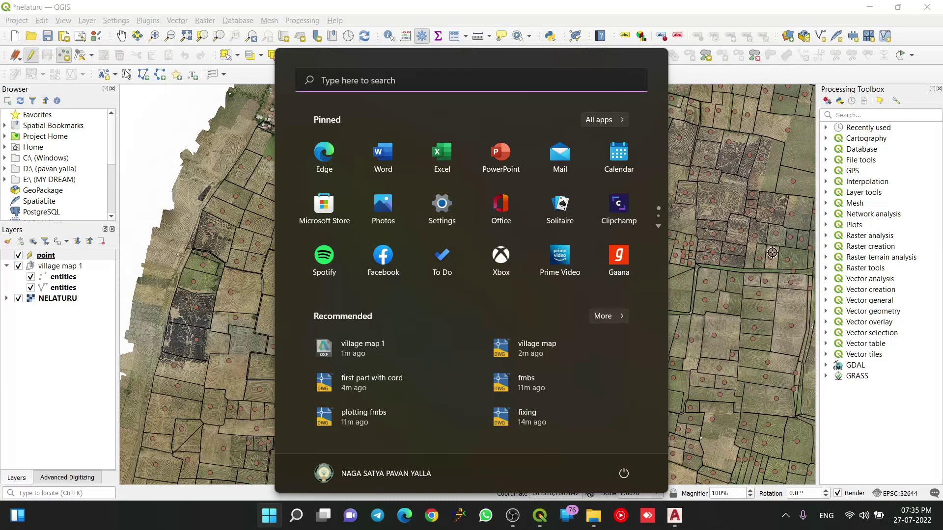
{"action": "key", "text": "super"}
{"action": "scroll", "coordinate": [274, 251], "scroll_direction": "down", "scroll_amount": 4}
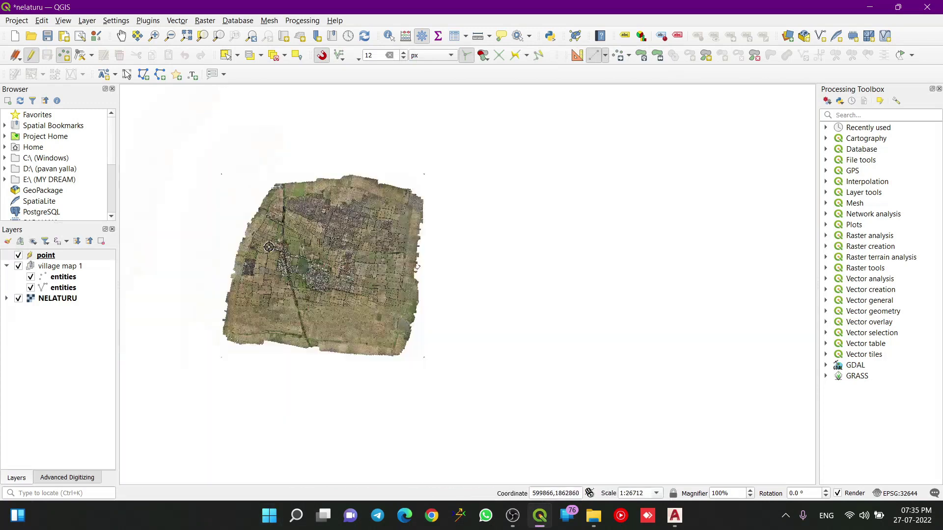
{"action": "middle_click_drag", "start_coordinate": [297, 258], "coordinate": [395, 256]}
{"action": "scroll", "coordinate": [356, 256], "scroll_direction": "up", "scroll_amount": 3}
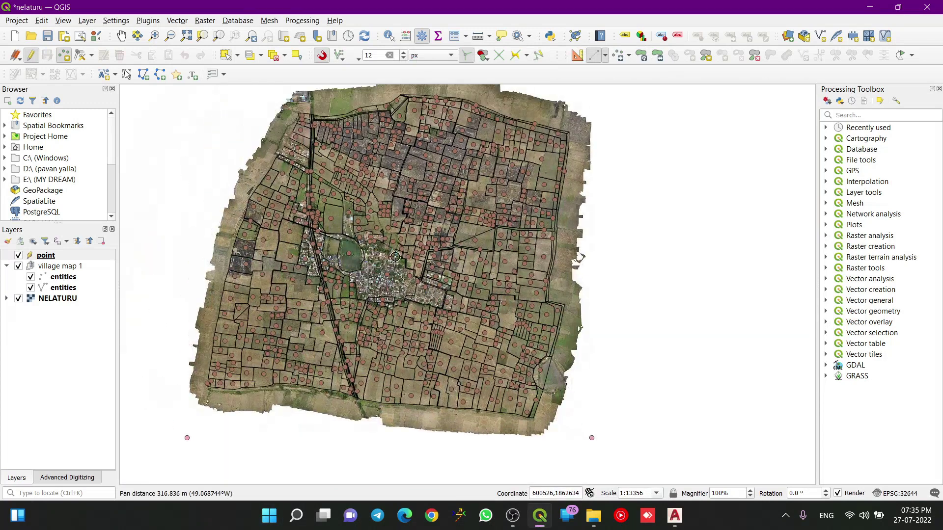
{"action": "middle_click_drag", "start_coordinate": [388, 202], "coordinate": [394, 206]}
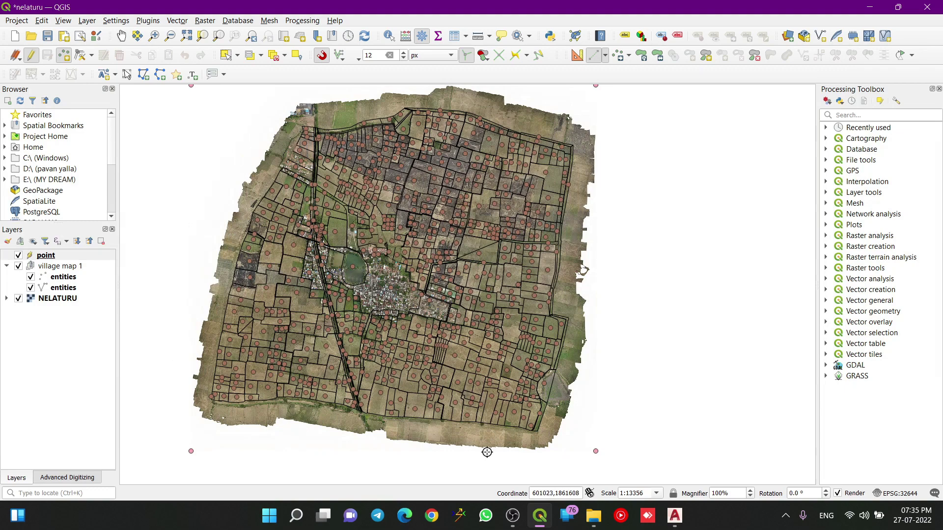
{"action": "mouse_move", "coordinate": [533, 527]}
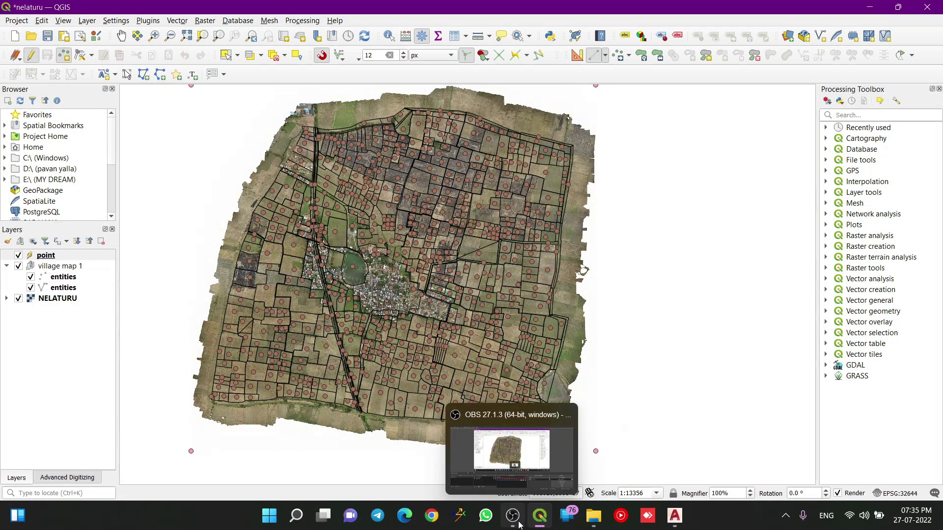